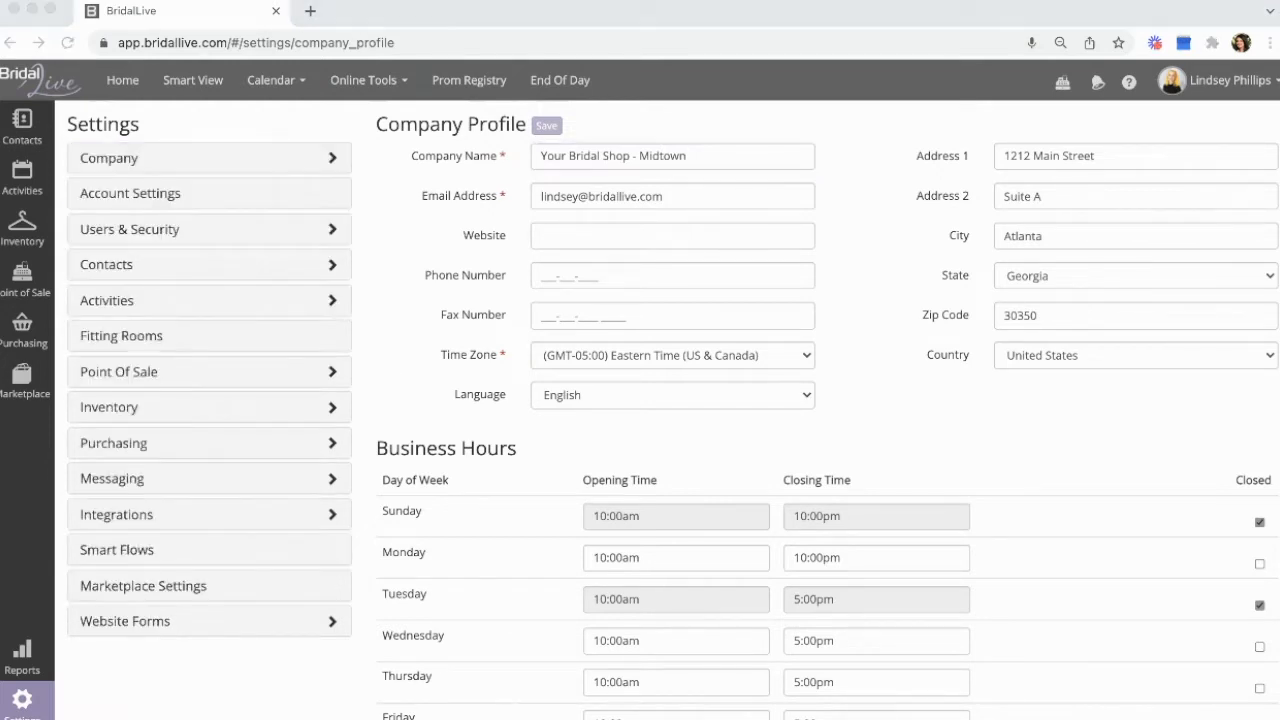
Expand the Company settings and review the company profile and its business hours
{"action": "left_click", "coordinate": [288, 166]}
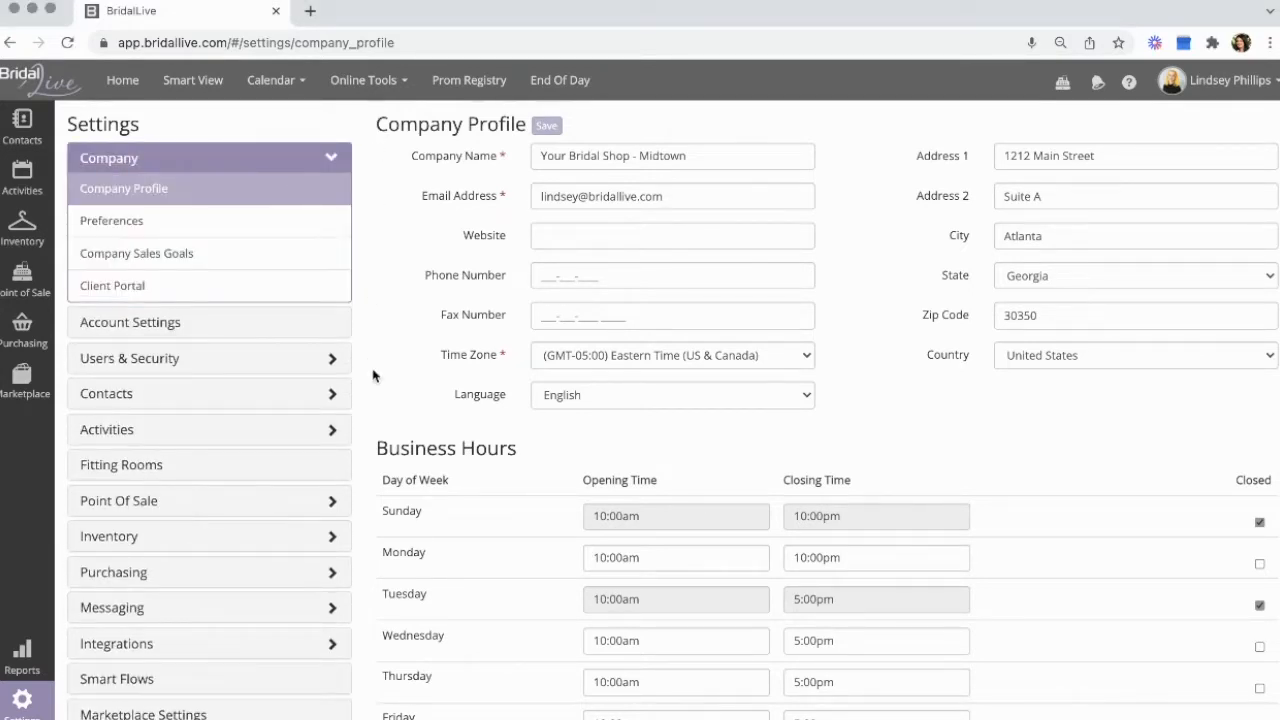
{"action": "scroll", "coordinate": [474, 445], "scroll_direction": "down", "scroll_amount": 2}
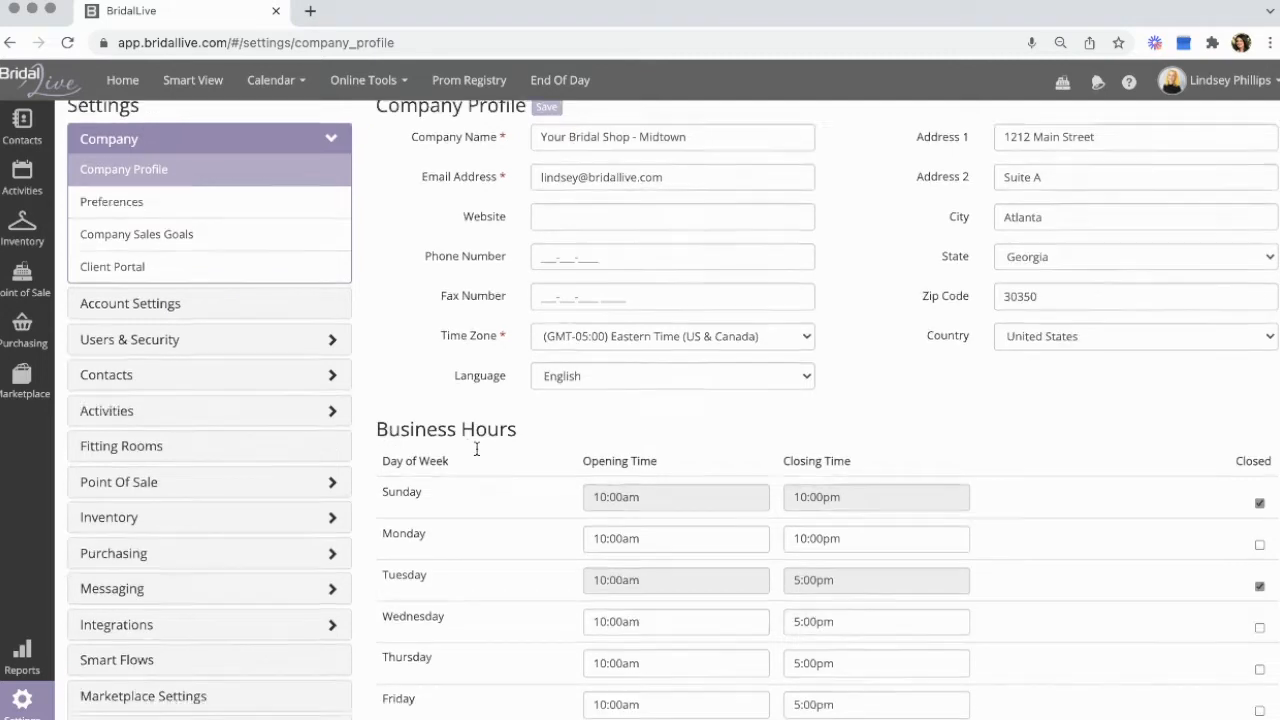
{"action": "scroll", "coordinate": [476, 450], "scroll_direction": "up", "scroll_amount": 2}
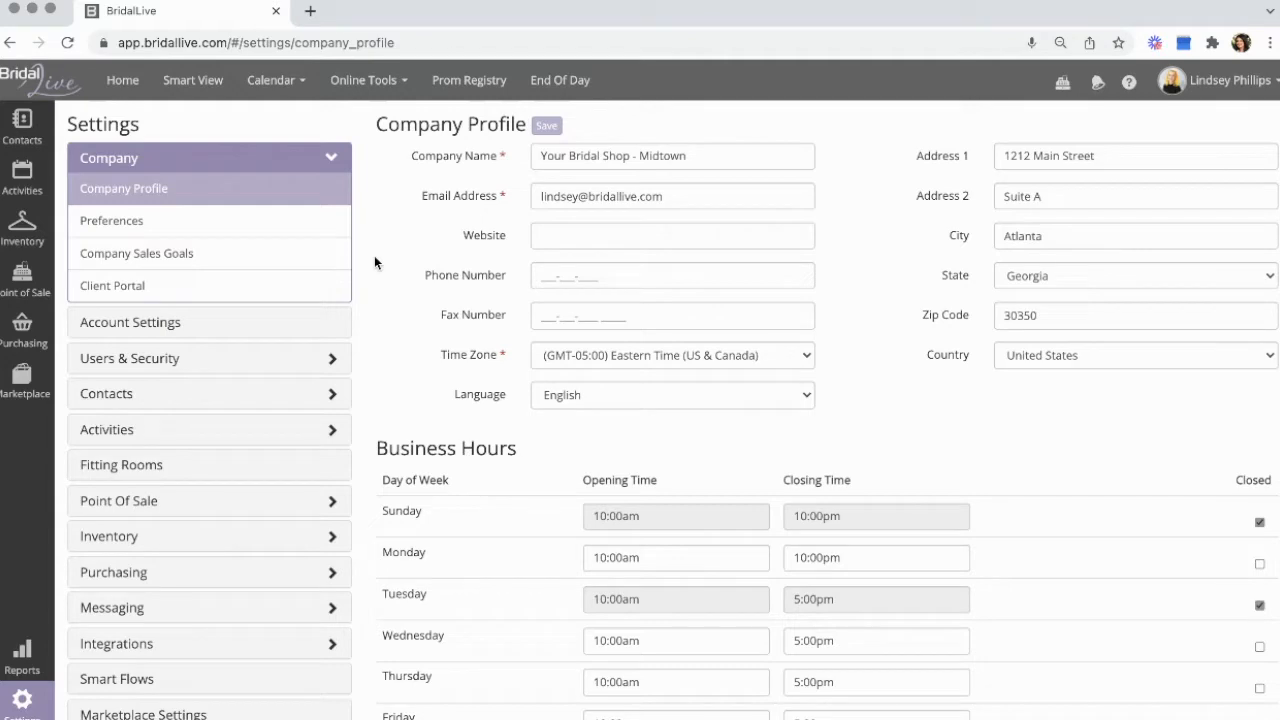
Review the company preferences and preview the steps of the End Of Day procedure
{"action": "left_click", "coordinate": [315, 230]}
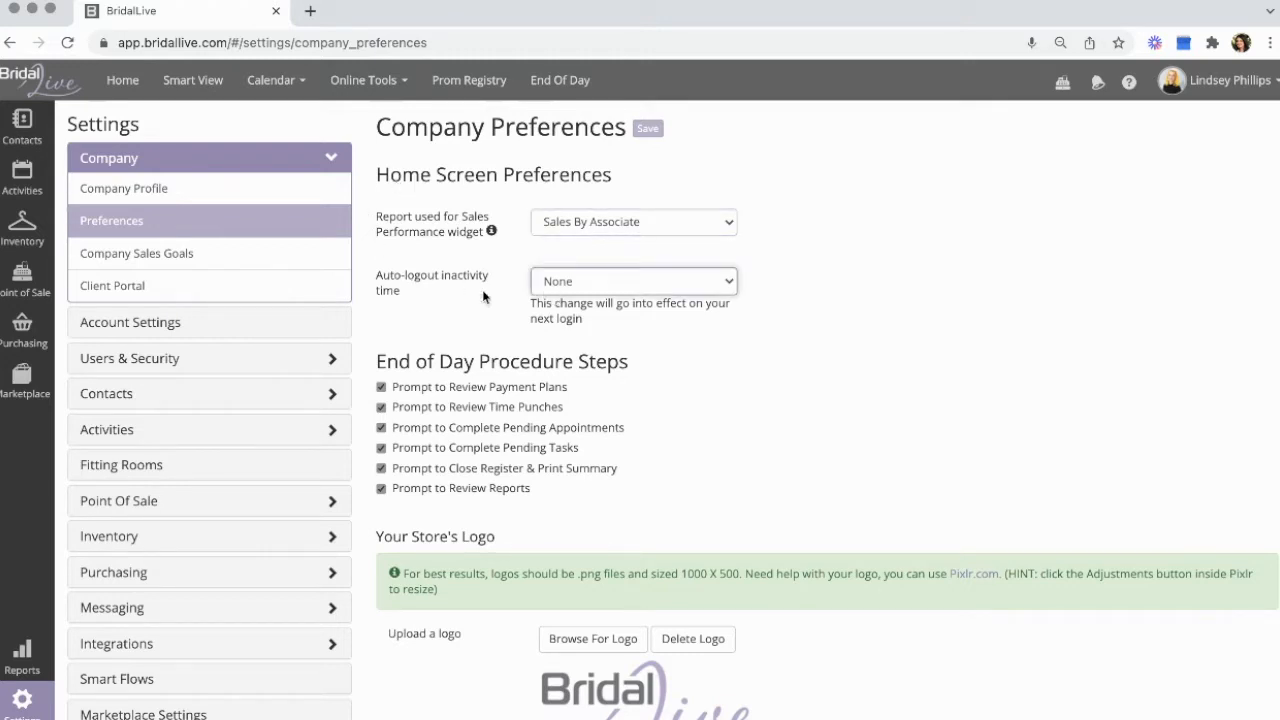
{"action": "scroll", "coordinate": [387, 297], "scroll_direction": "down", "scroll_amount": 1}
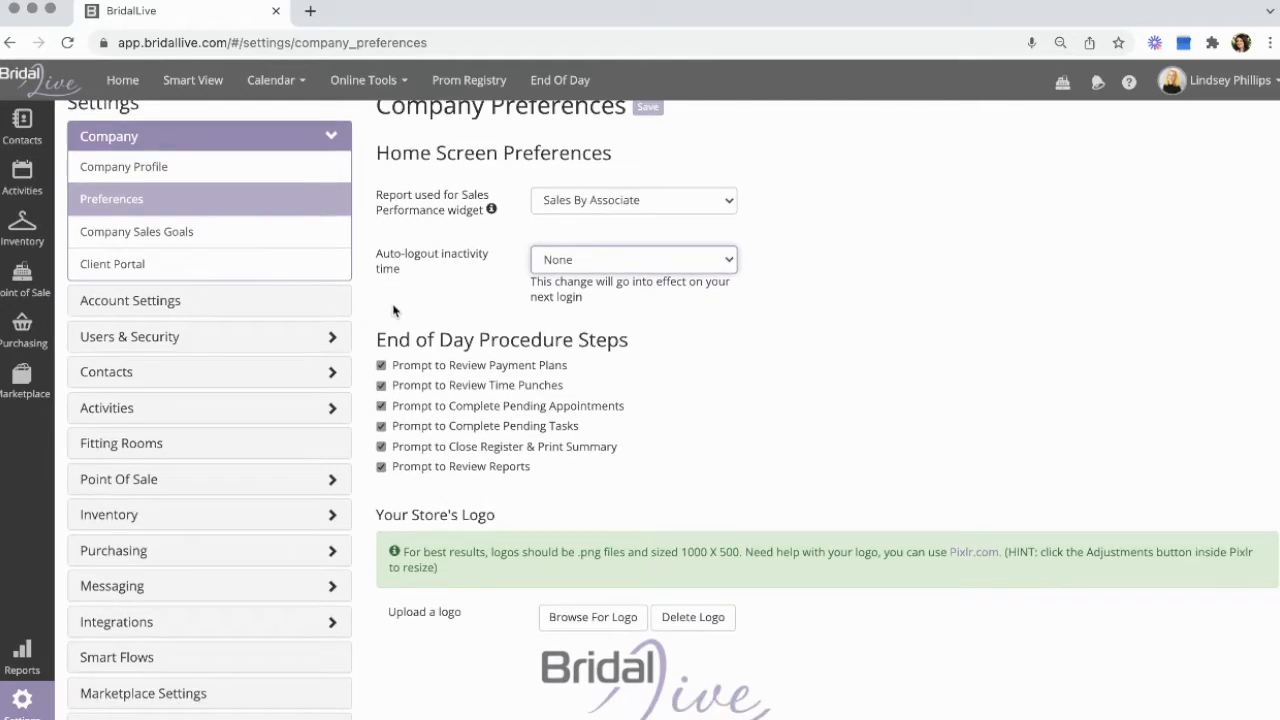
{"action": "scroll", "coordinate": [395, 313], "scroll_direction": "down", "scroll_amount": 1}
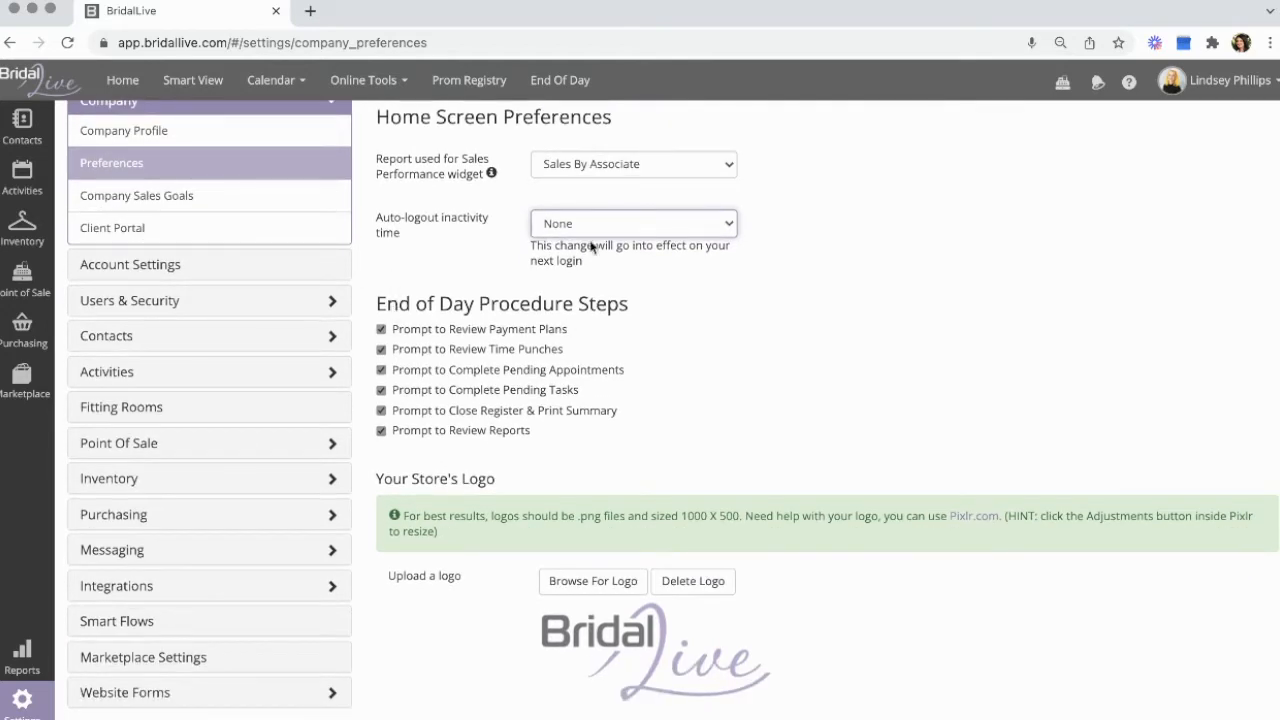
{"action": "left_click", "coordinate": [565, 81]}
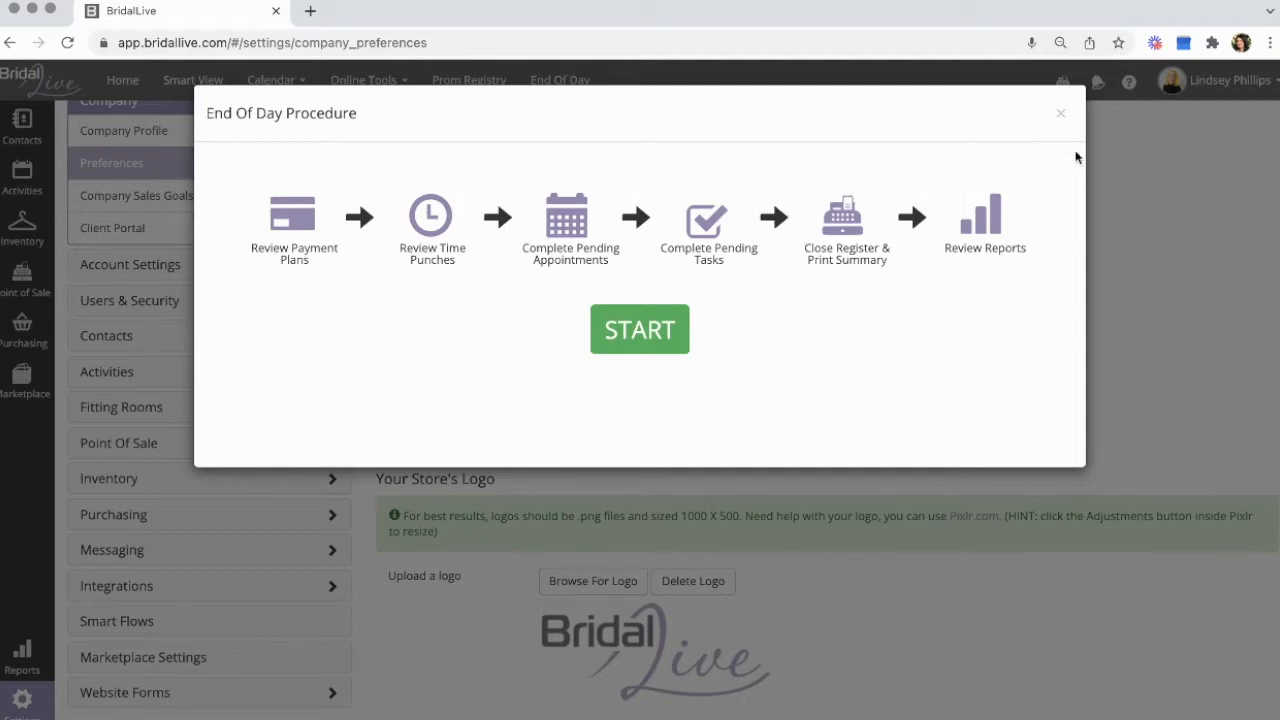
{"action": "left_click", "coordinate": [1064, 115]}
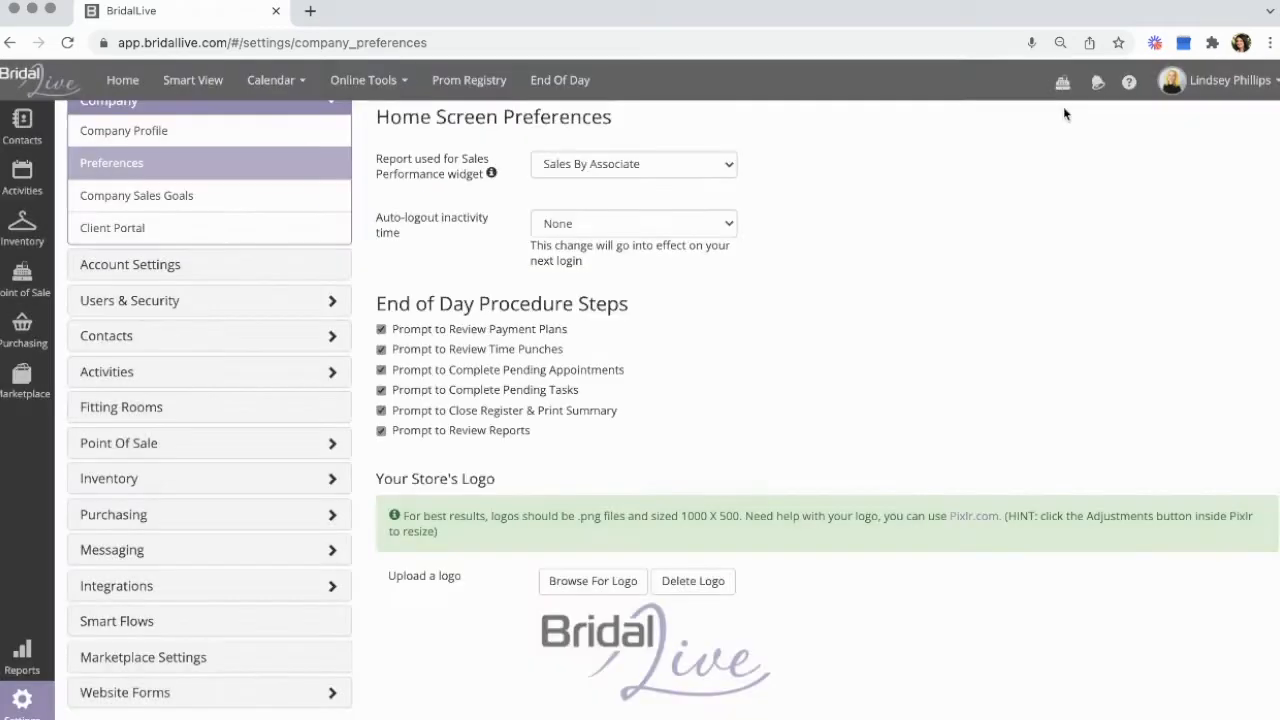
{"action": "scroll", "coordinate": [848, 257], "scroll_direction": "down", "scroll_amount": 1}
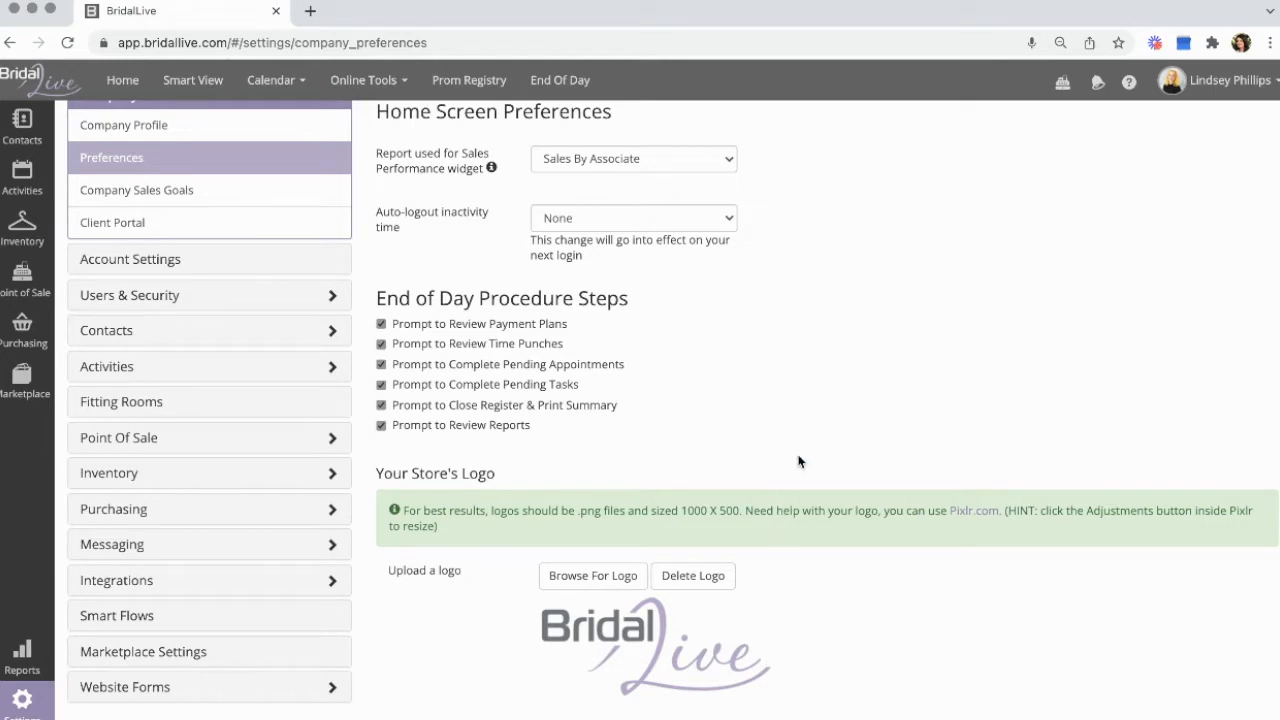
View the monthly company sales goals and the client portal preferences
{"action": "left_click", "coordinate": [268, 196]}
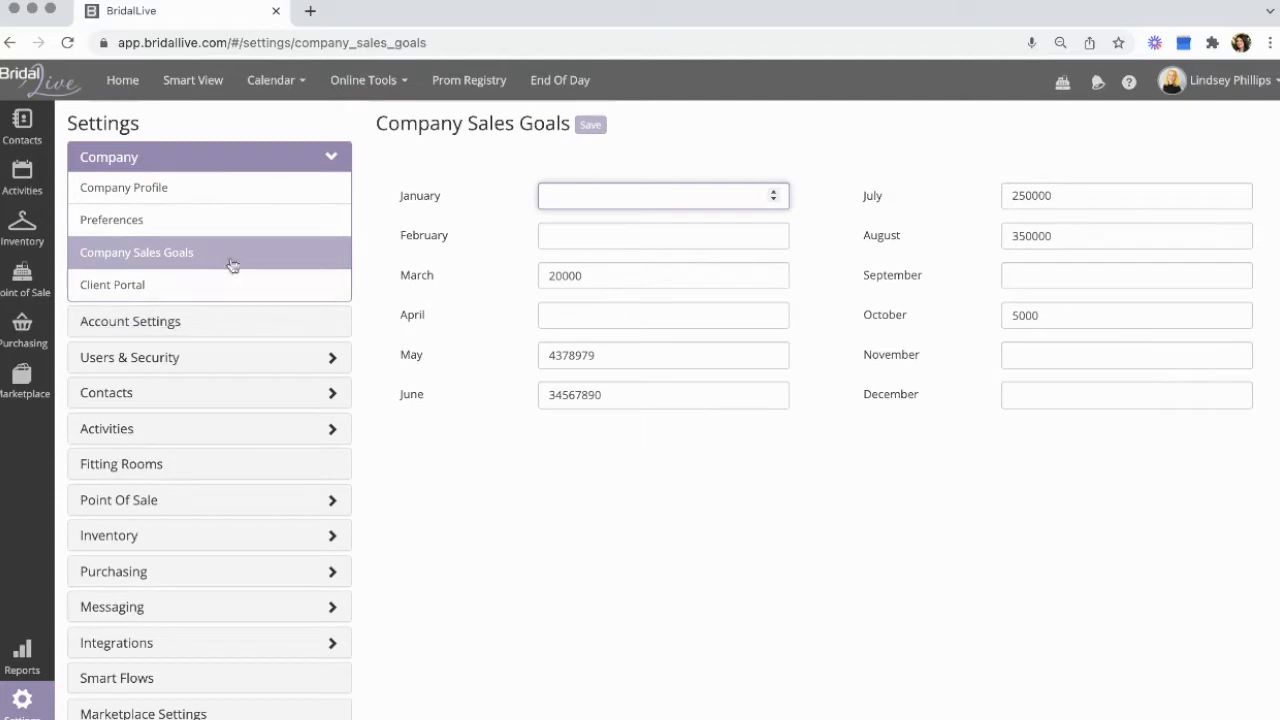
{"action": "left_click", "coordinate": [235, 295]}
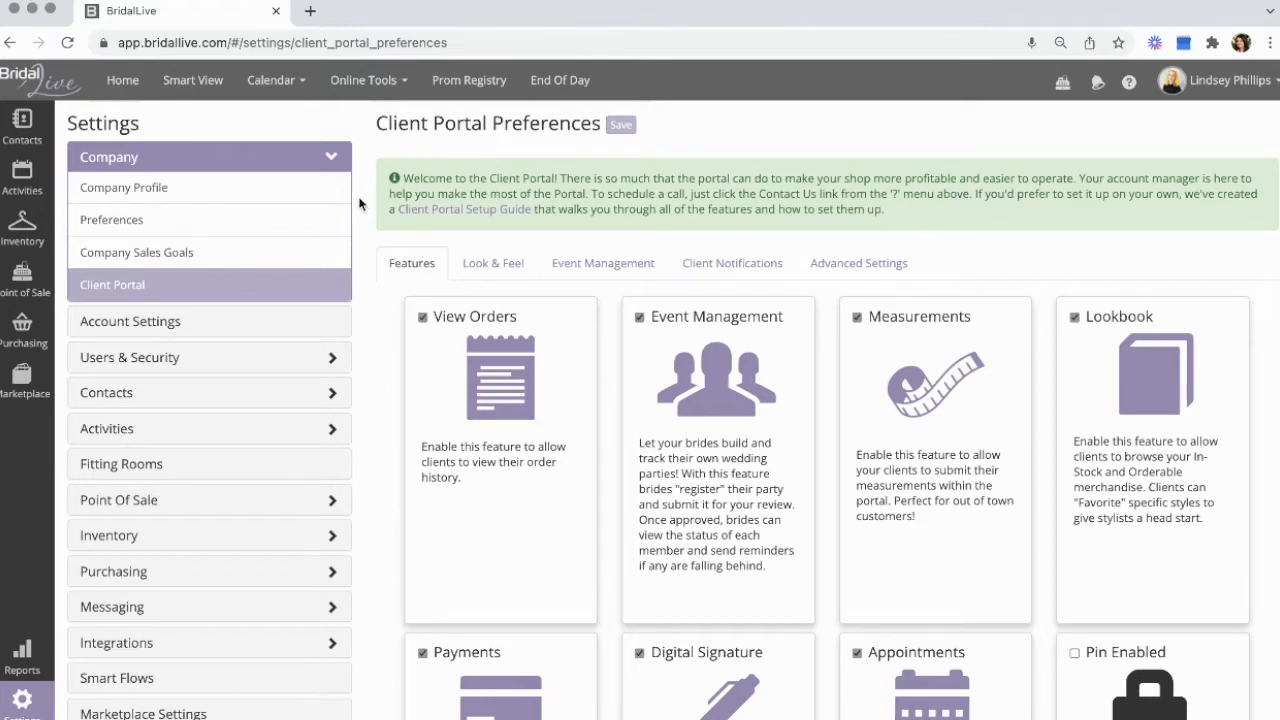
View the account settings and the list of users with access to the account
{"action": "left_click", "coordinate": [160, 321]}
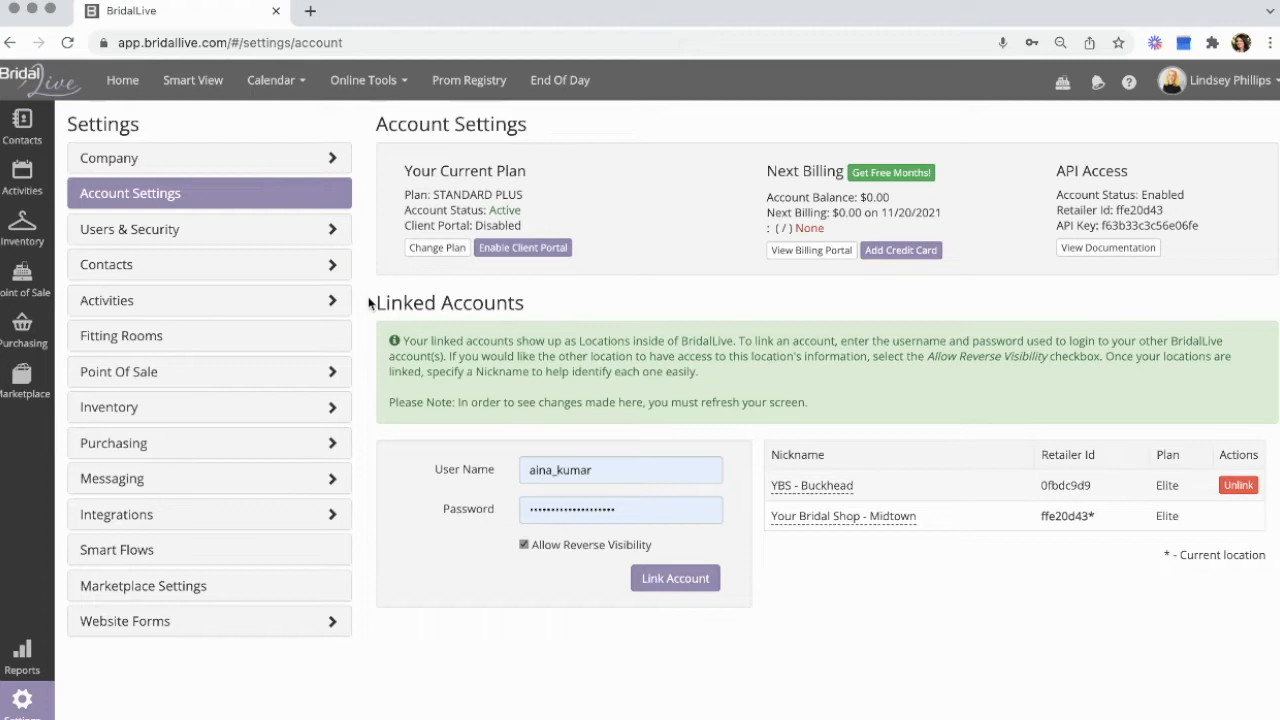
{"action": "left_click", "coordinate": [322, 238]}
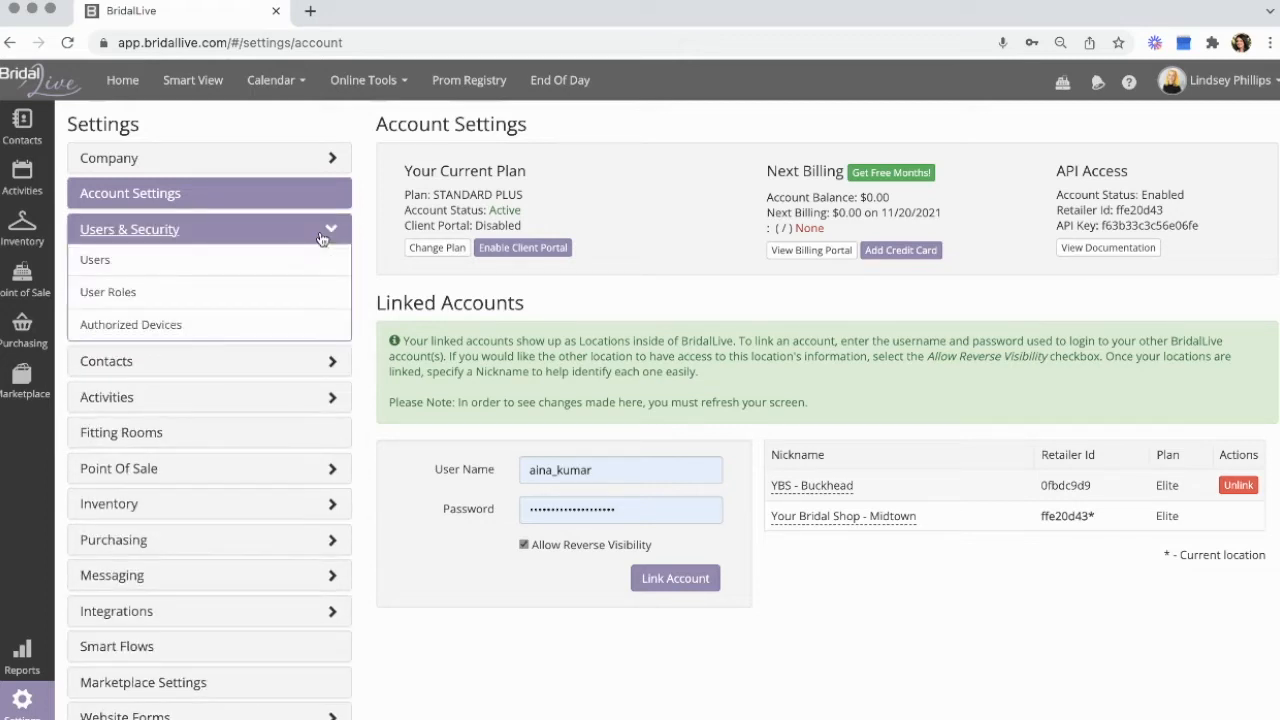
{"action": "left_click", "coordinate": [318, 266]}
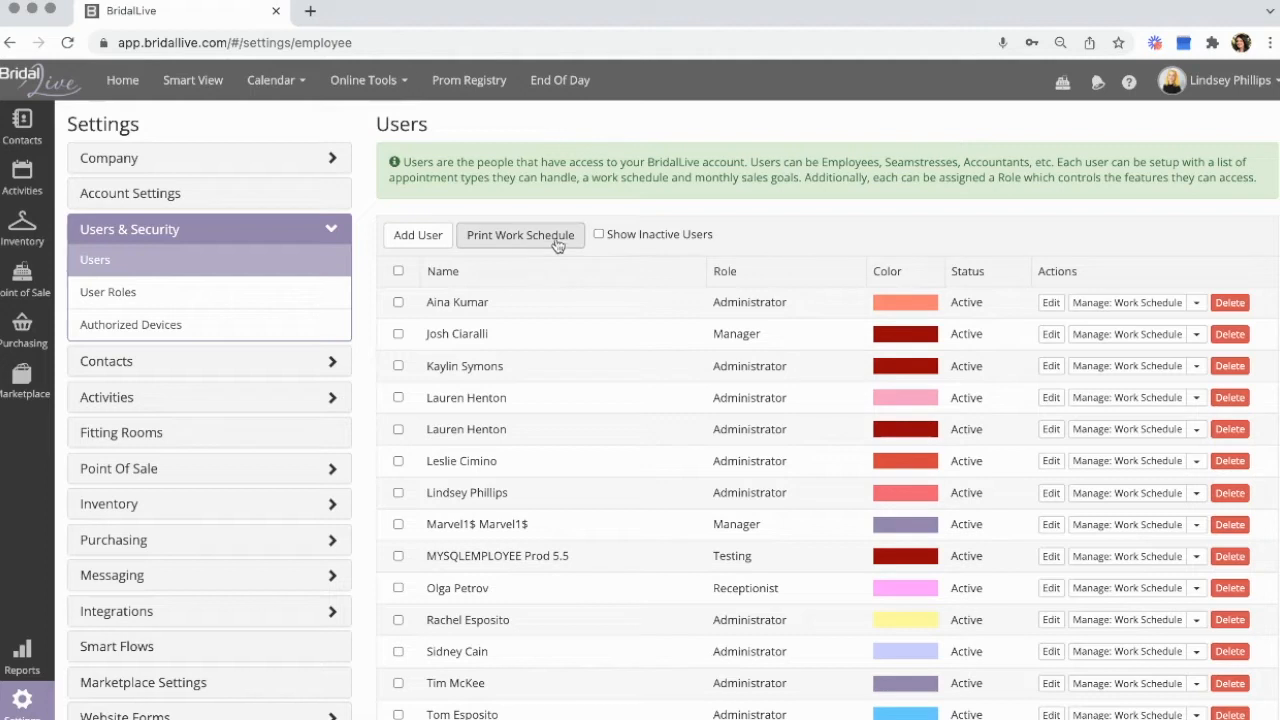
Look at the extra management options for the first listed user and review that user's profile details
{"action": "left_click", "coordinate": [1198, 308]}
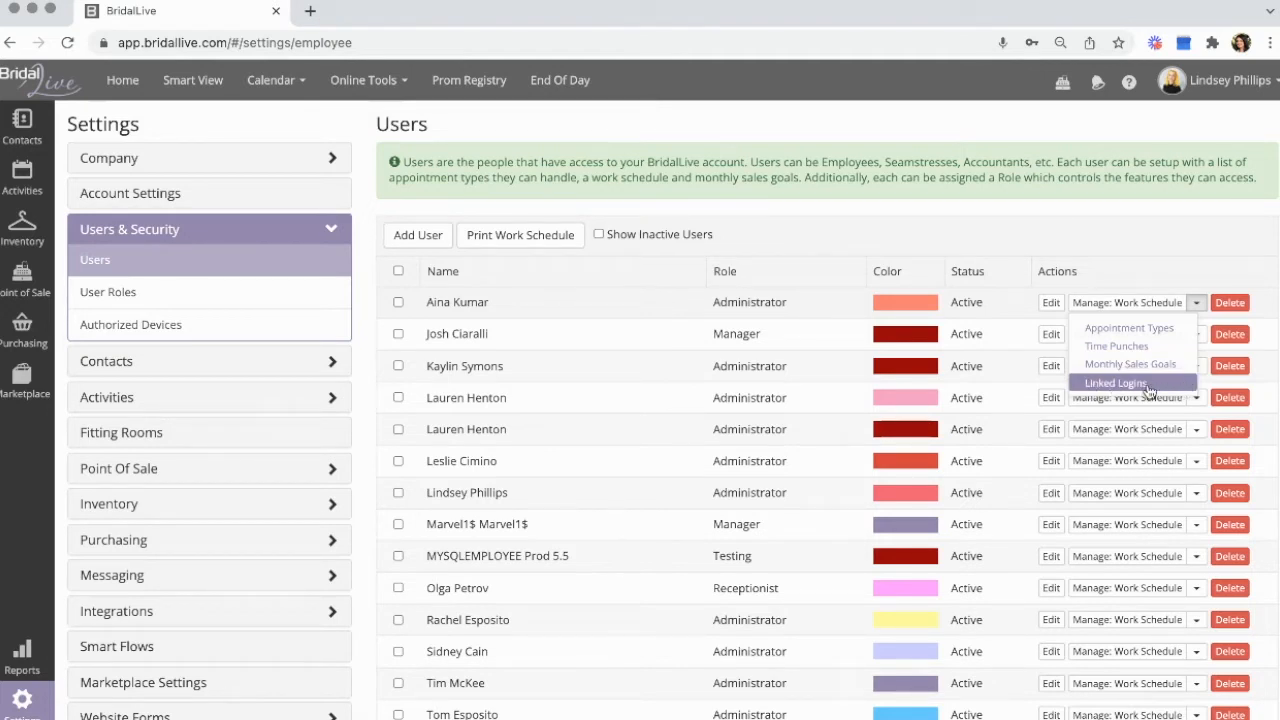
{"action": "left_click", "coordinate": [1212, 224]}
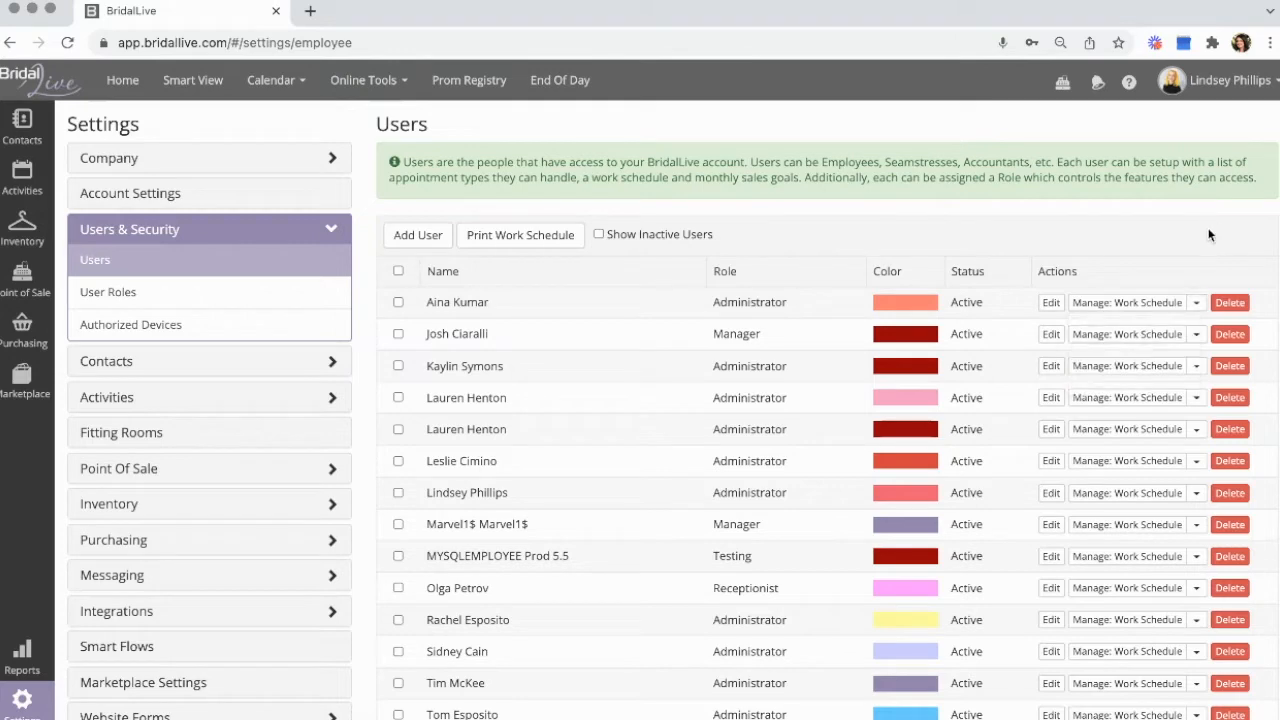
{"action": "left_click", "coordinate": [1052, 302]}
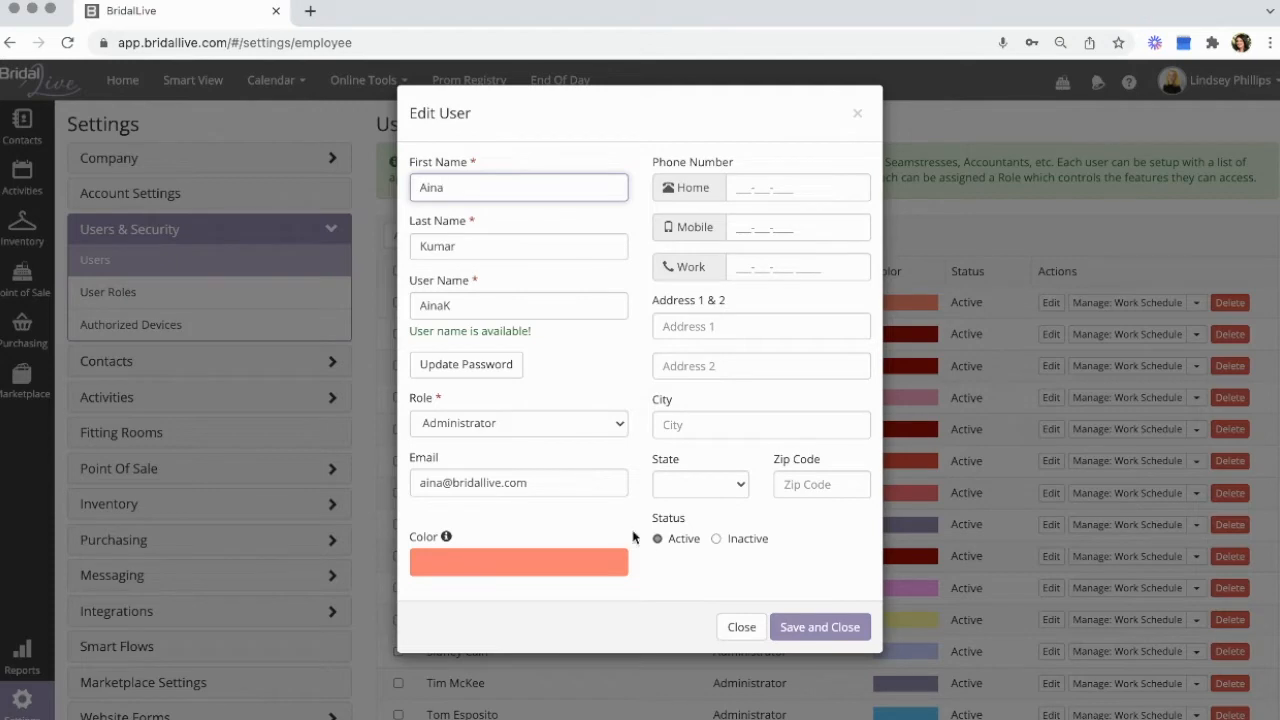
{"action": "left_click", "coordinate": [790, 627]}
Review the Home permissions of the Seamstress user role, and view the authorized devices
{"action": "left_click", "coordinate": [179, 290]}
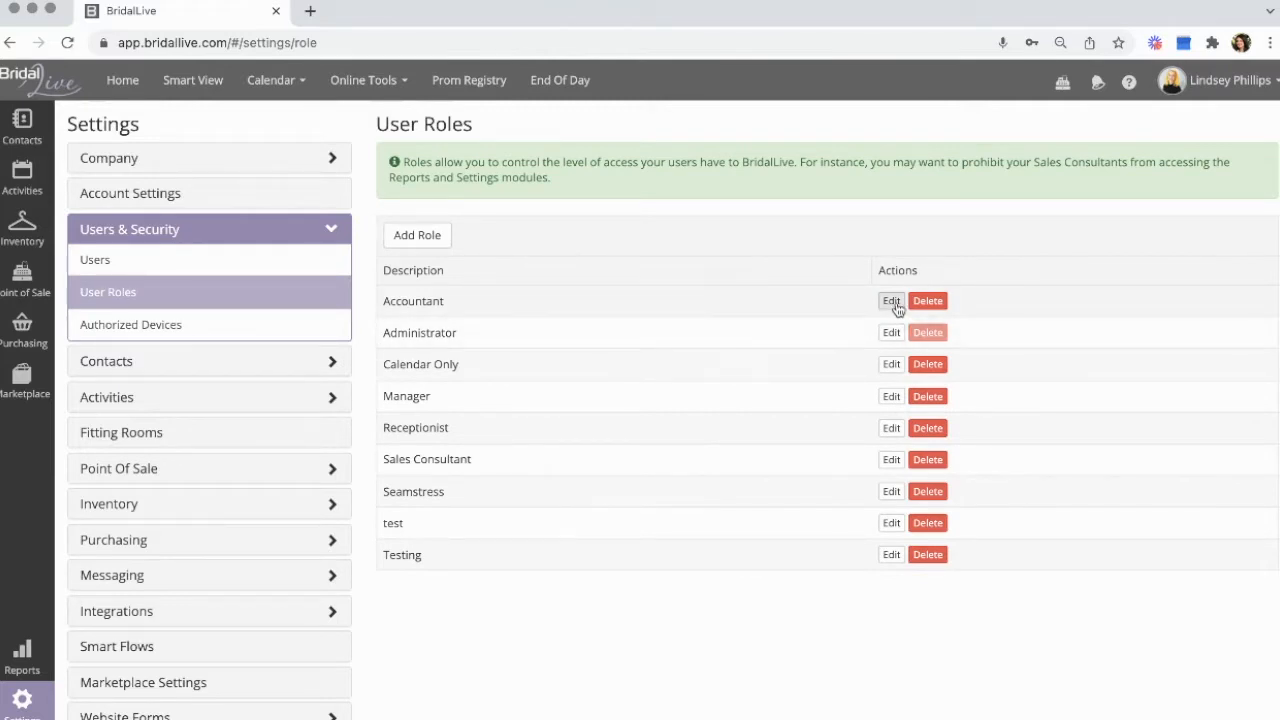
{"action": "left_click", "coordinate": [889, 491]}
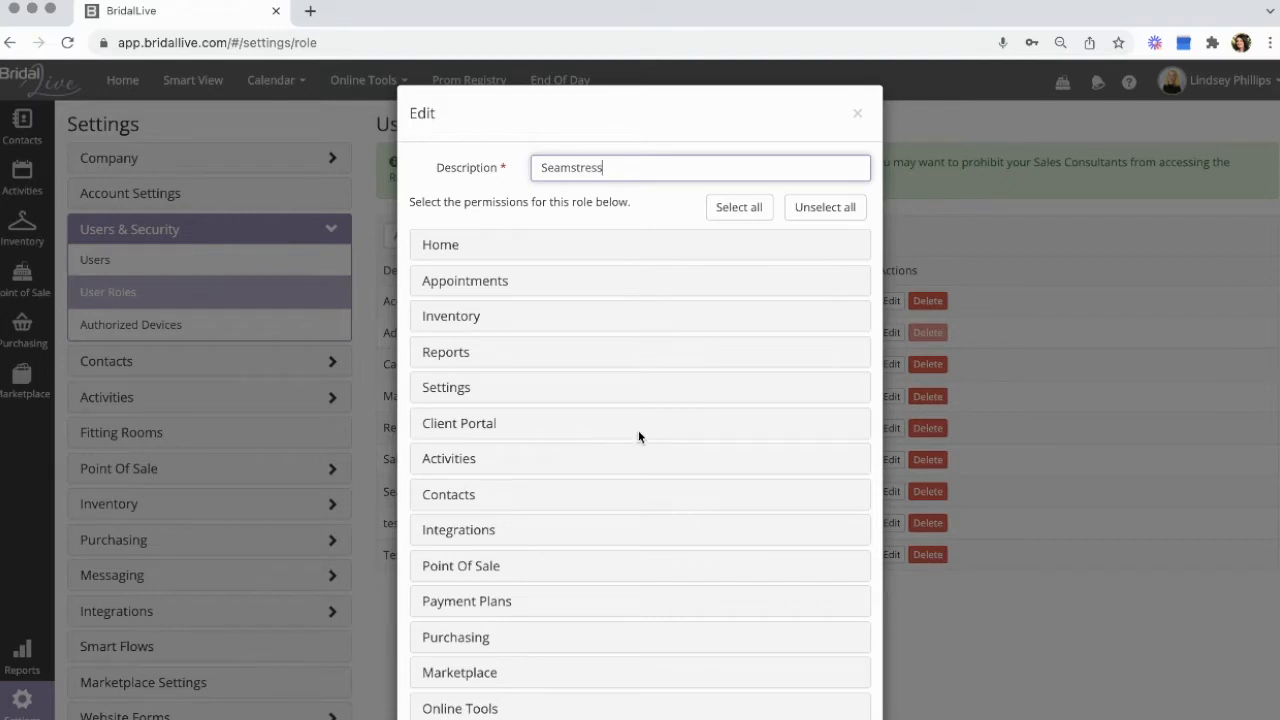
{"action": "left_click", "coordinate": [629, 389]}
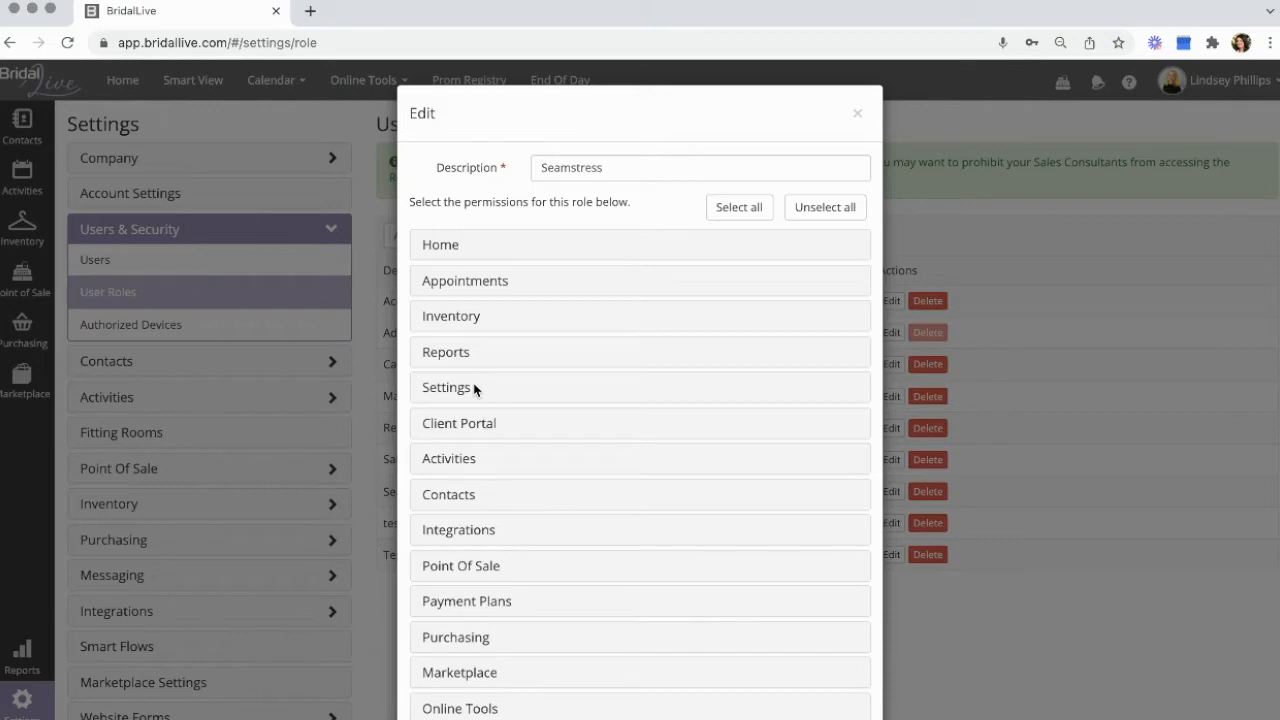
{"action": "scroll", "coordinate": [456, 256], "scroll_direction": "down", "scroll_amount": 2}
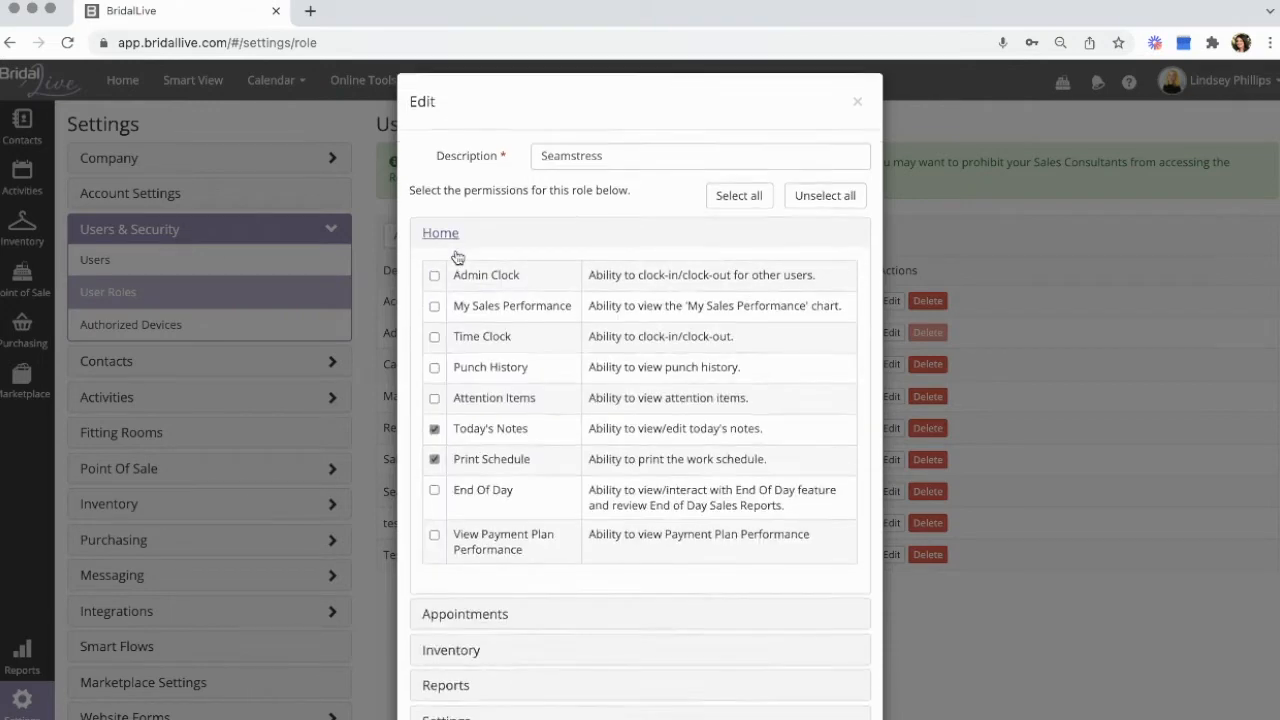
{"action": "scroll", "coordinate": [451, 248], "scroll_direction": "up", "scroll_amount": 2}
{"action": "left_click", "coordinate": [857, 116]}
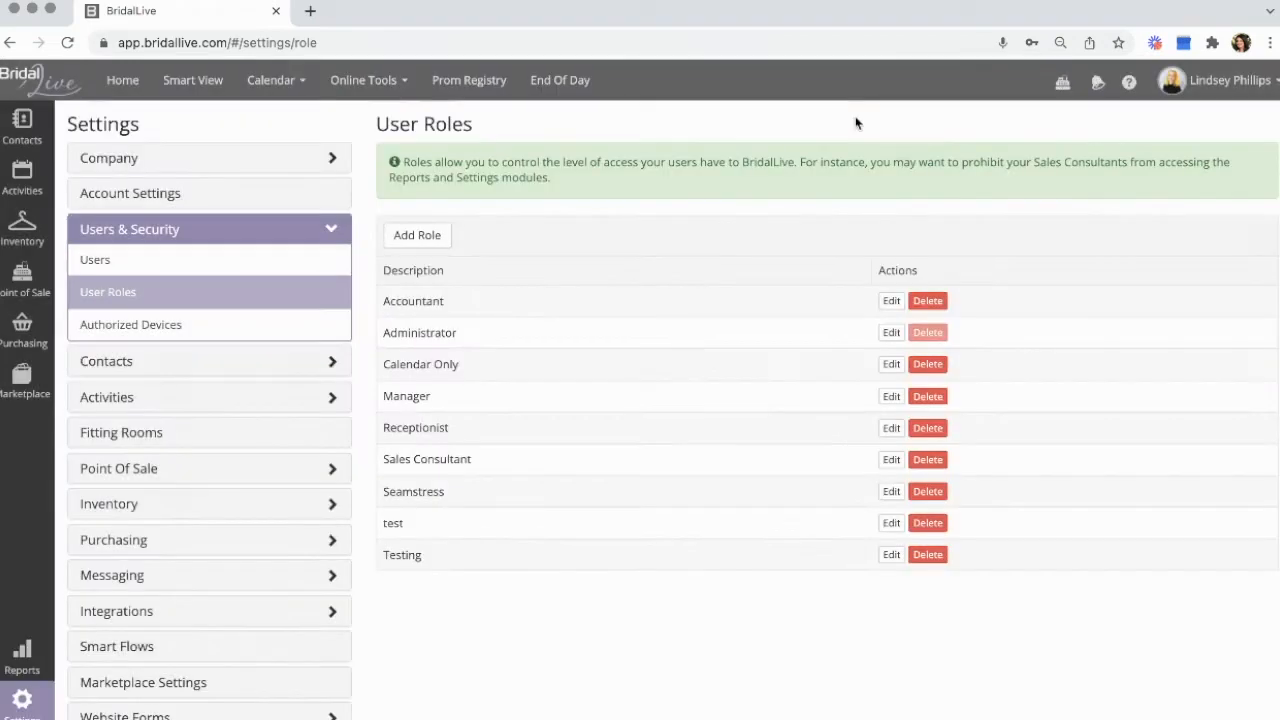
{"action": "left_click", "coordinate": [288, 330]}
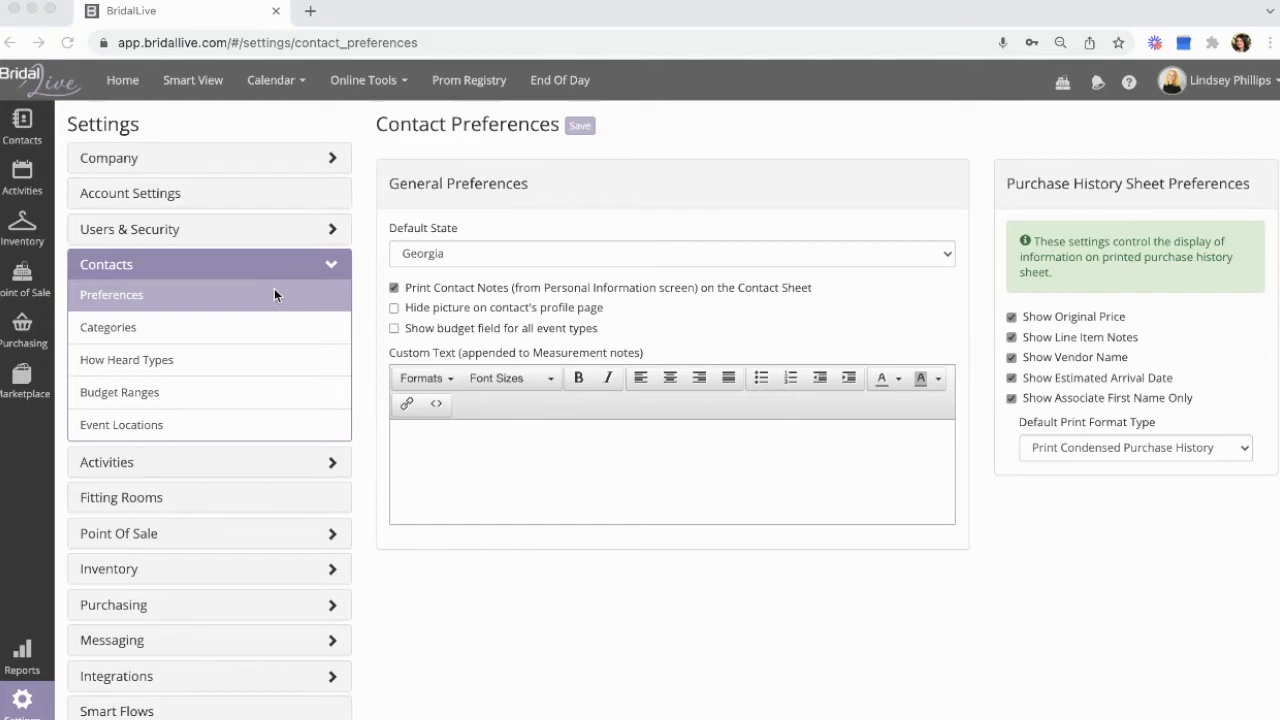
View the contact categories and the How Heard types
{"action": "left_click", "coordinate": [267, 331]}
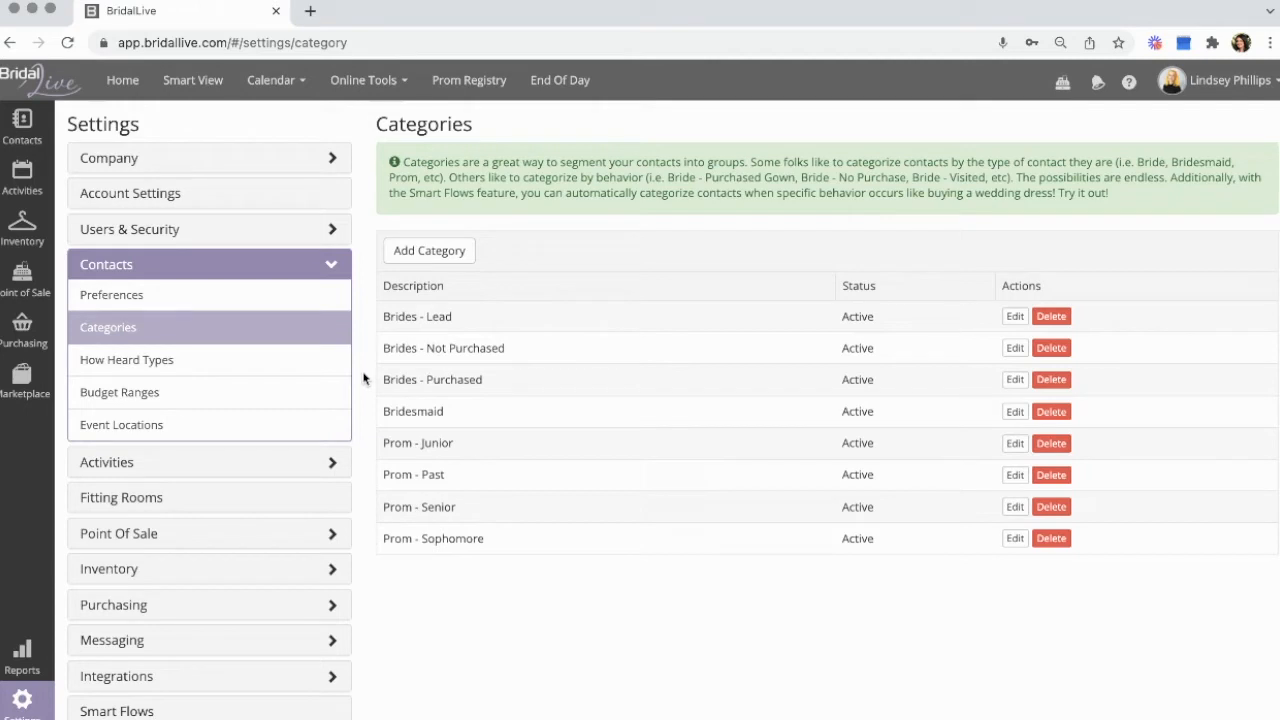
{"action": "left_click", "coordinate": [189, 358]}
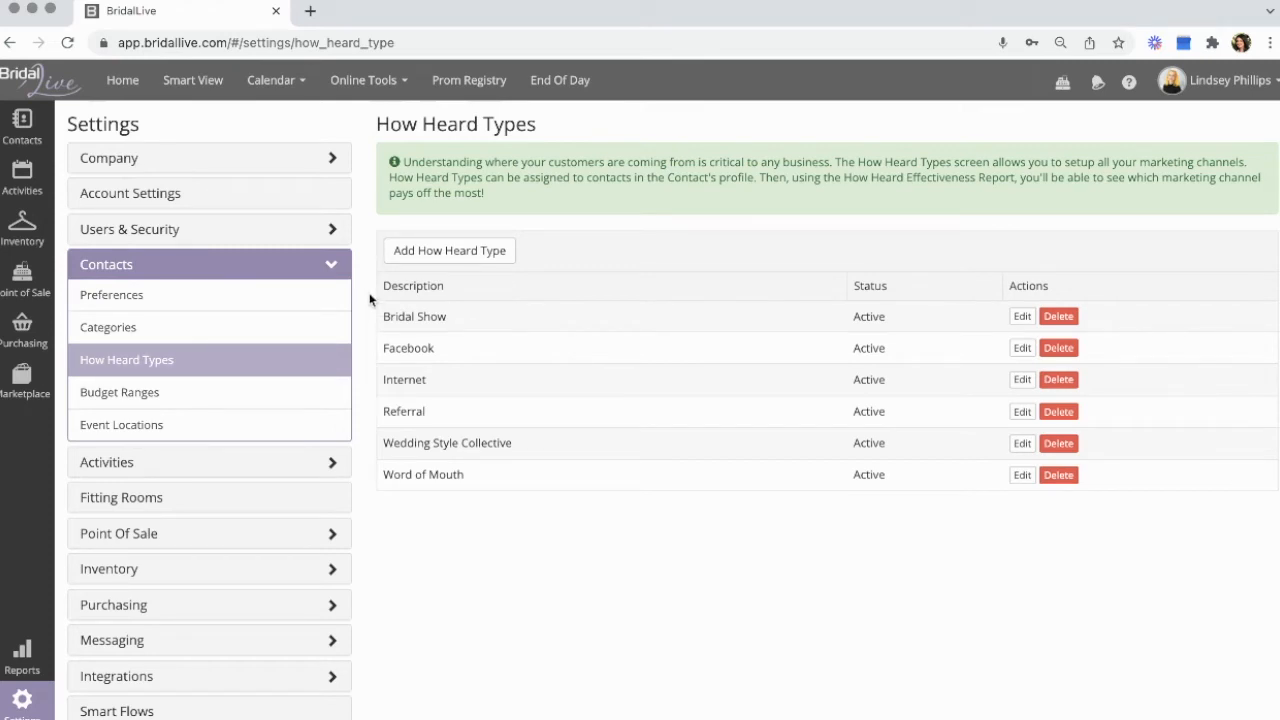
View the contact budget ranges and look through the full list of event locations
{"action": "left_click", "coordinate": [252, 390]}
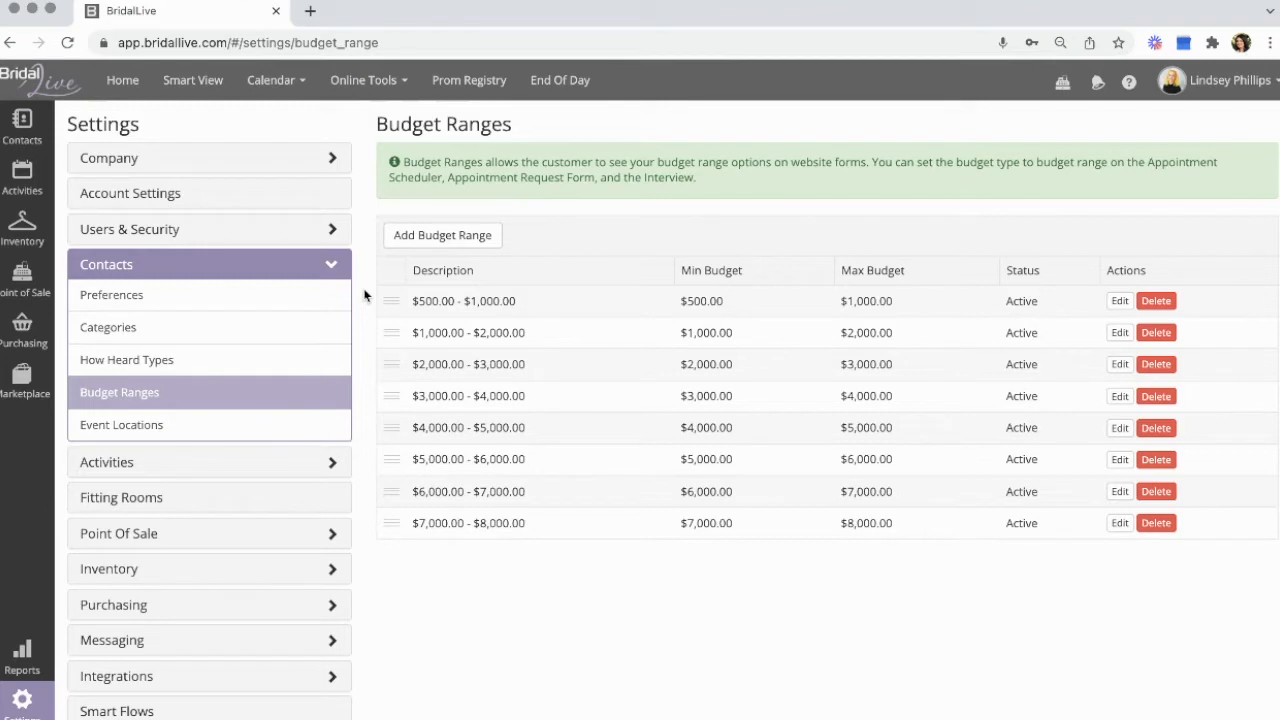
{"action": "left_click", "coordinate": [231, 428]}
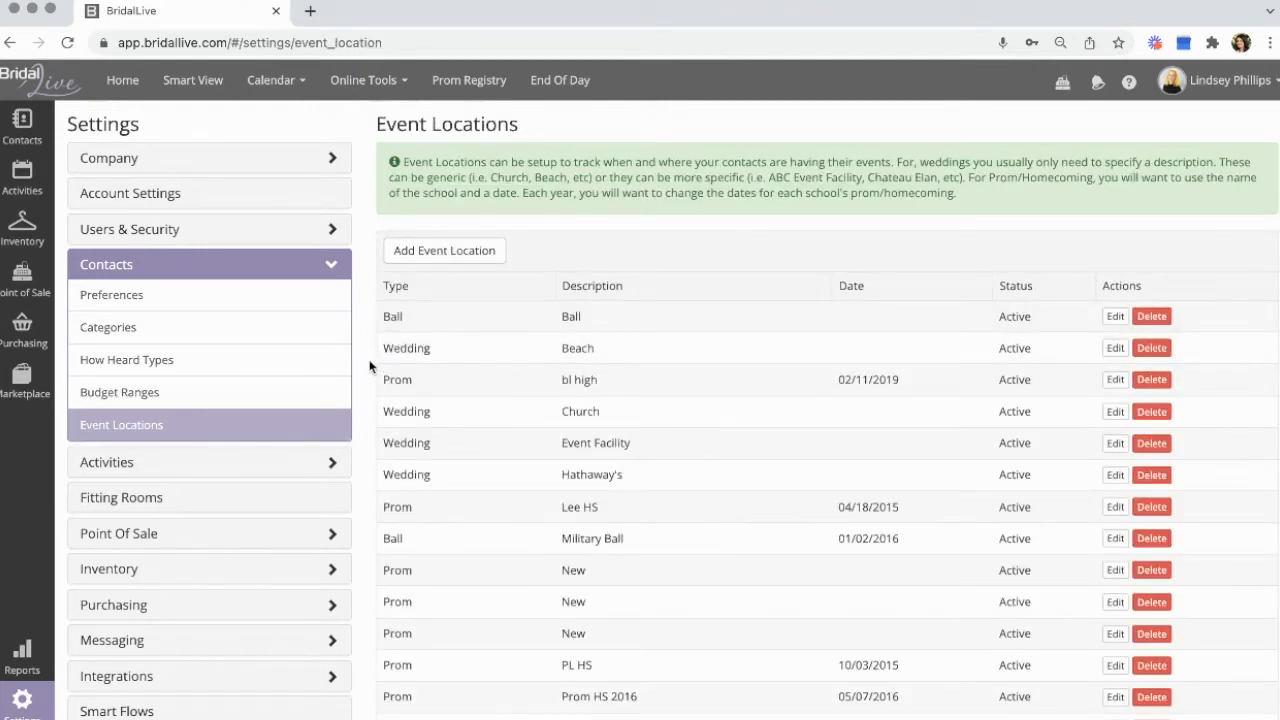
{"action": "scroll", "coordinate": [370, 377], "scroll_direction": "down", "scroll_amount": 1}
{"action": "scroll", "coordinate": [370, 377], "scroll_direction": "down", "scroll_amount": 3}
{"action": "scroll", "coordinate": [370, 377], "scroll_direction": "up", "scroll_amount": 4}
Review the Activities preferences for appointments and tasks, including the waitlist settings
{"action": "left_click", "coordinate": [229, 462]}
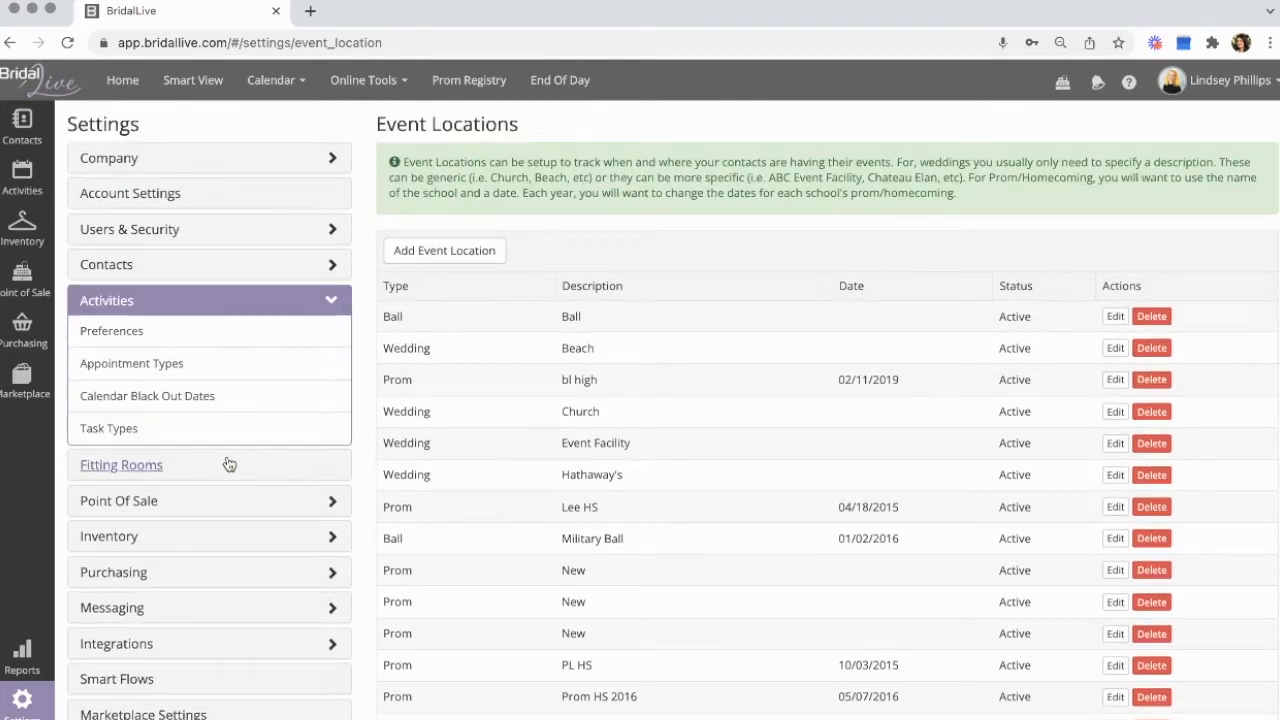
{"action": "left_click", "coordinate": [230, 342]}
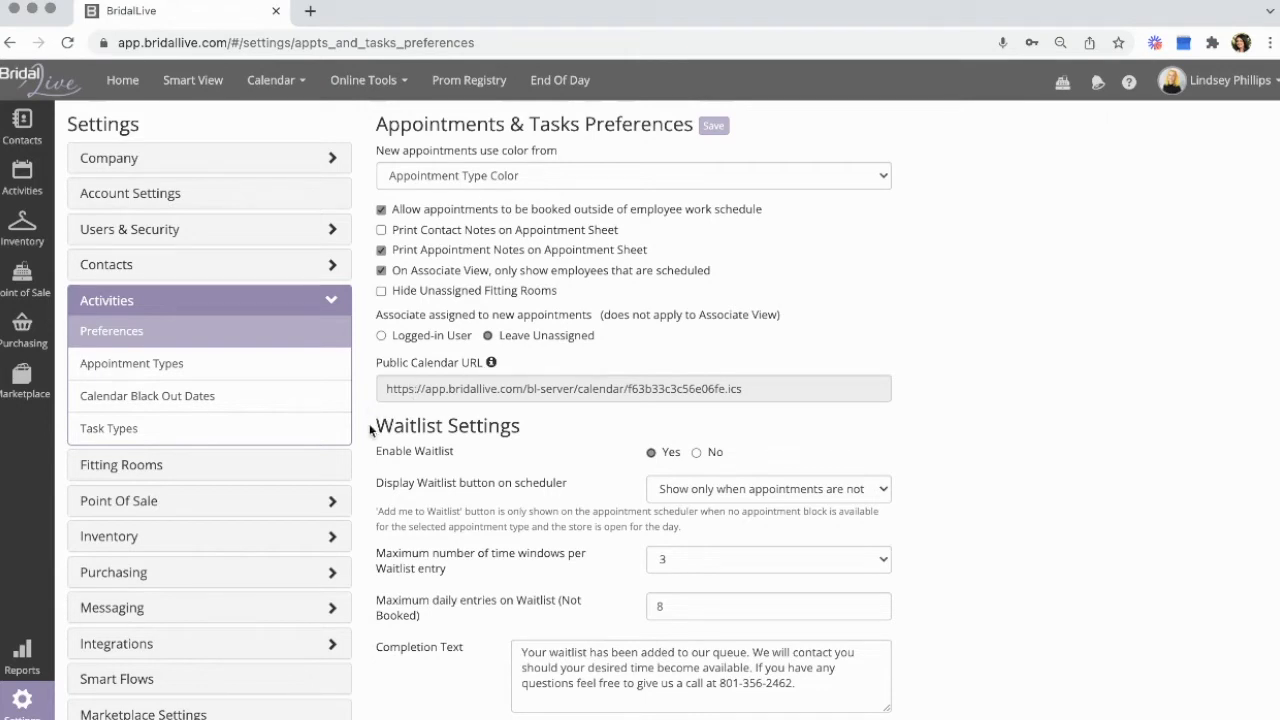
{"action": "scroll", "coordinate": [370, 430], "scroll_direction": "down", "scroll_amount": 2}
{"action": "scroll", "coordinate": [370, 430], "scroll_direction": "up", "scroll_amount": 1}
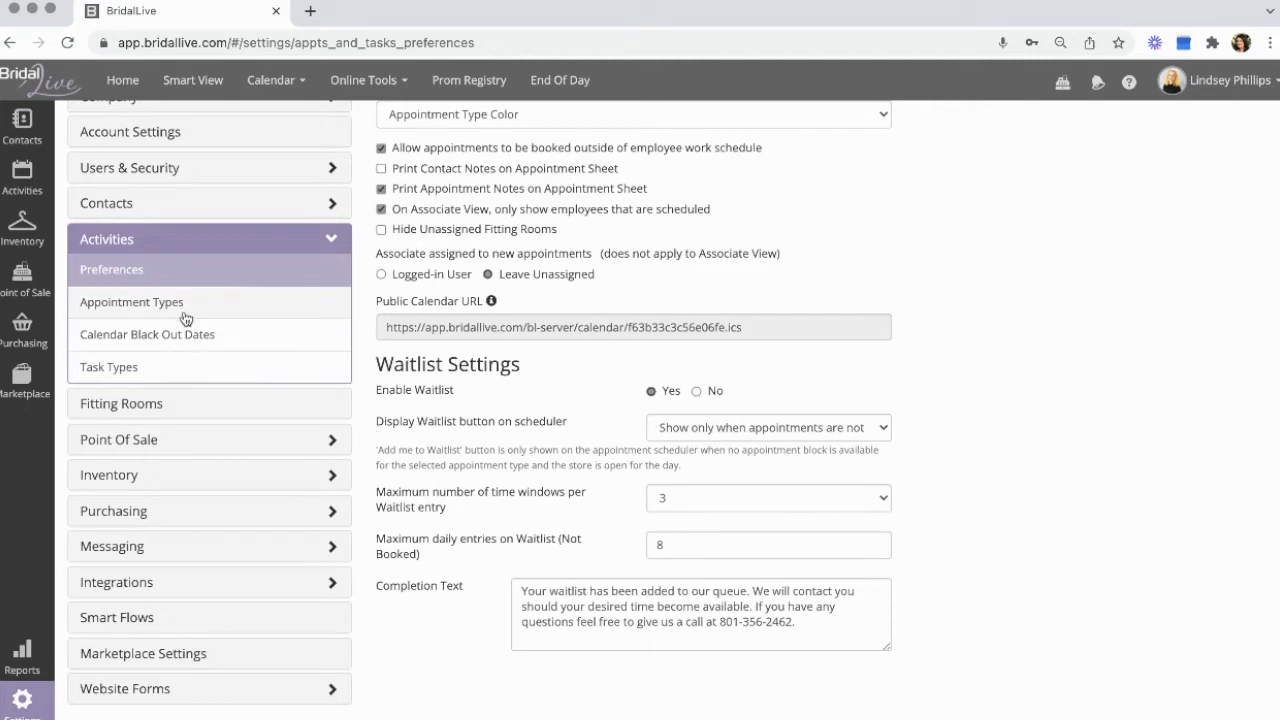
Review the list of appointment types and the settings of the Alterations Appointment type
{"action": "left_click", "coordinate": [250, 308]}
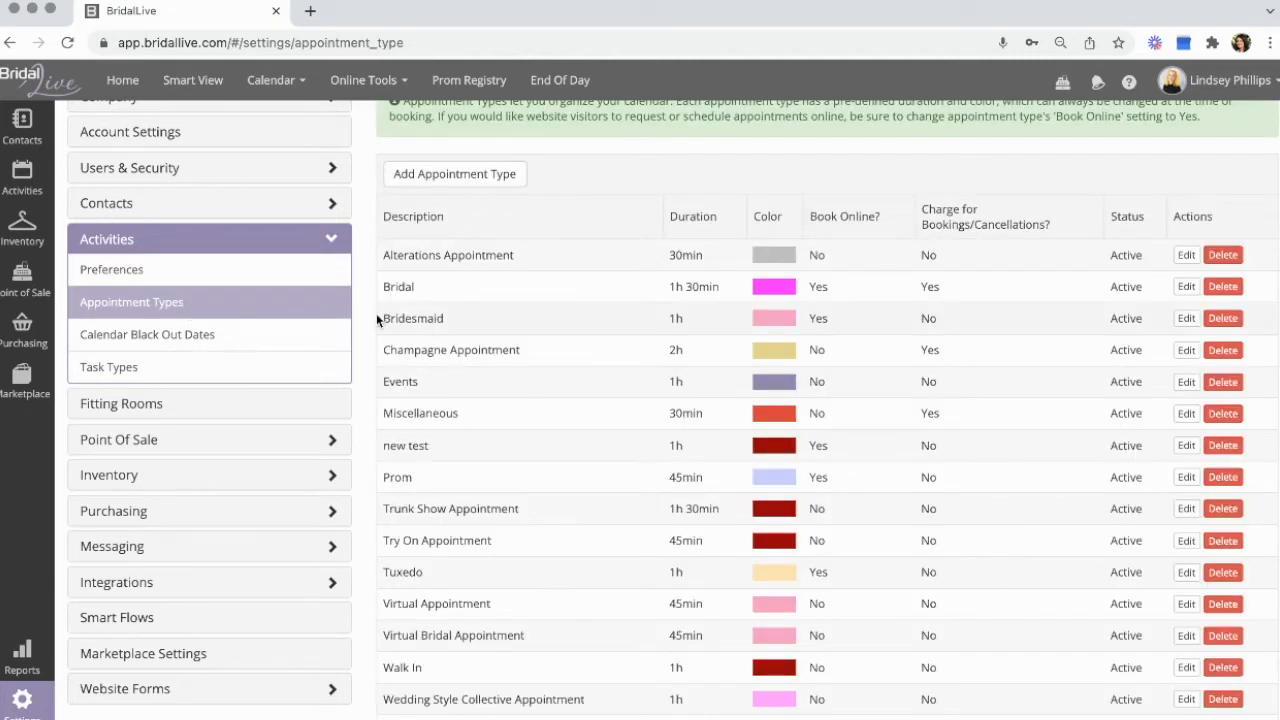
{"action": "scroll", "coordinate": [376, 313], "scroll_direction": "up", "scroll_amount": 2}
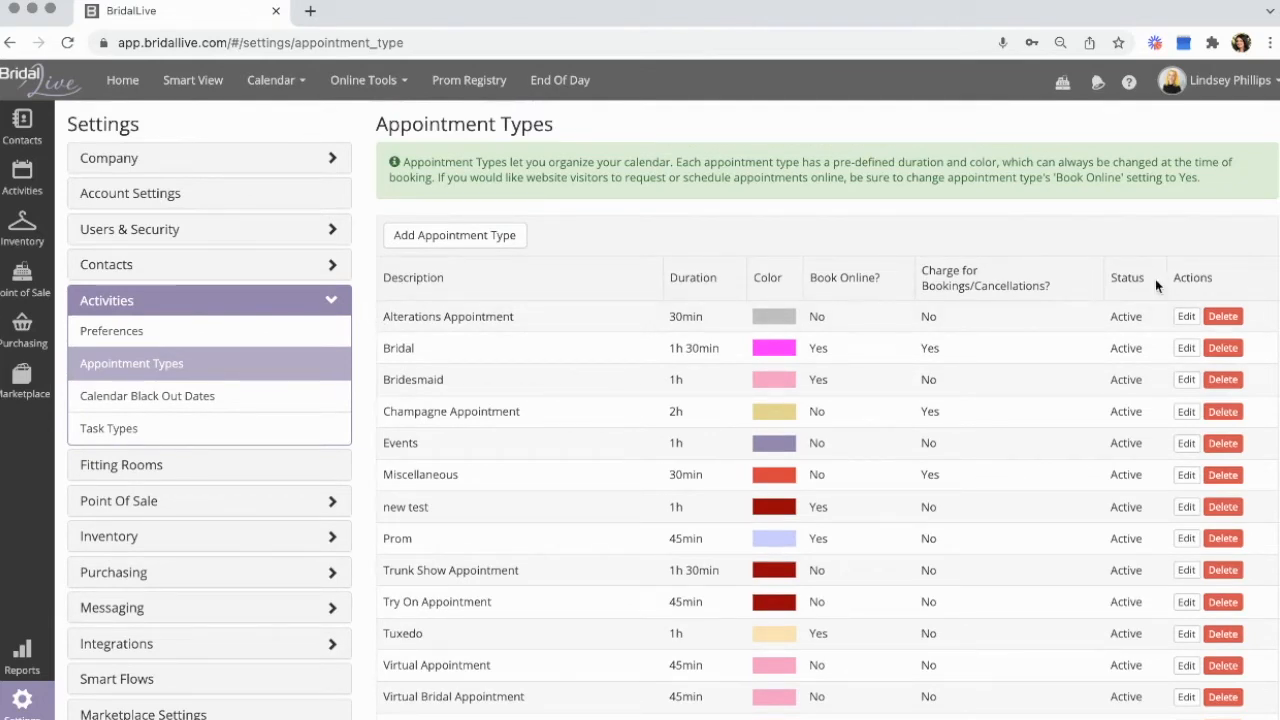
{"action": "left_click", "coordinate": [1184, 316]}
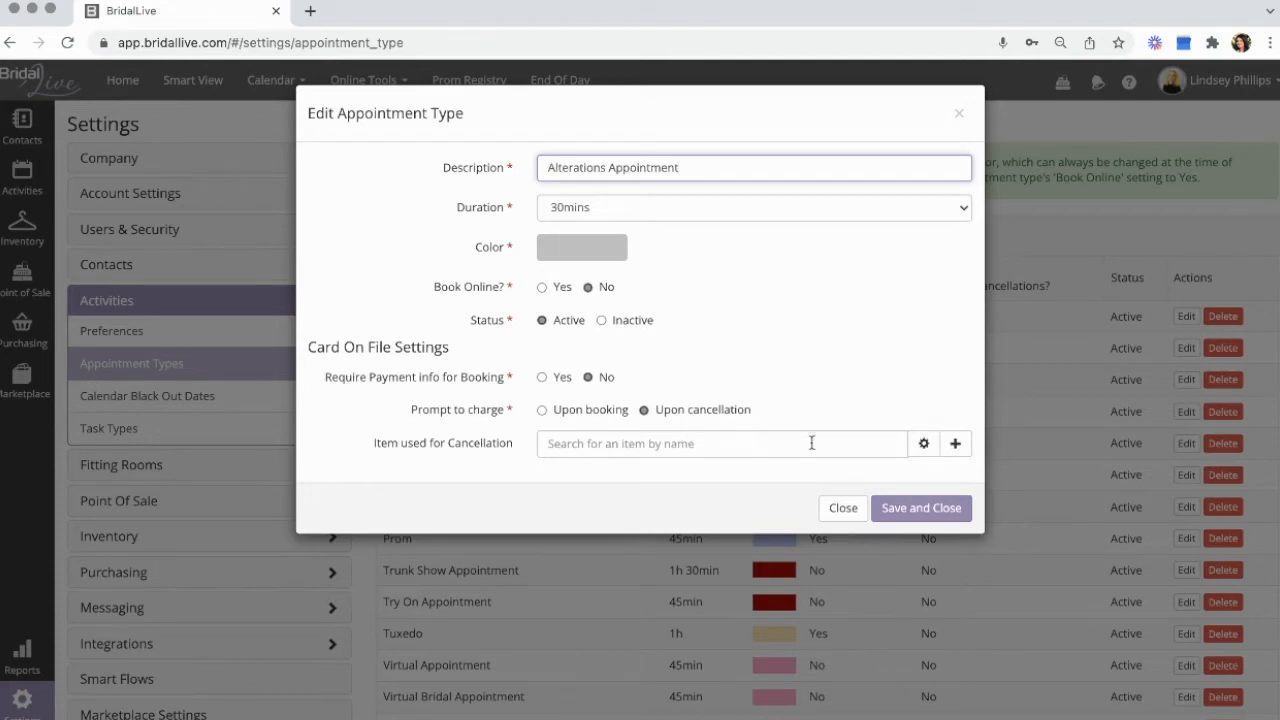
{"action": "left_click", "coordinate": [889, 508]}
View the calendar black out dates and the task types
{"action": "left_click", "coordinate": [305, 397]}
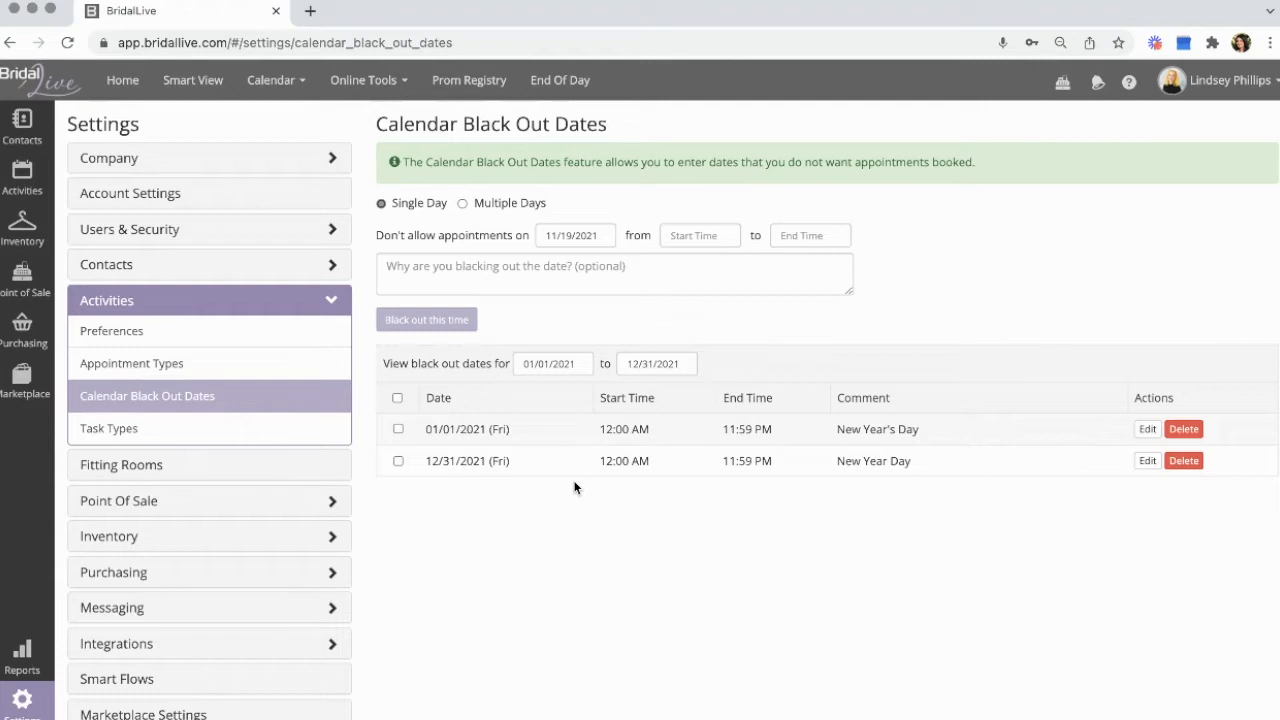
{"action": "left_click", "coordinate": [323, 428]}
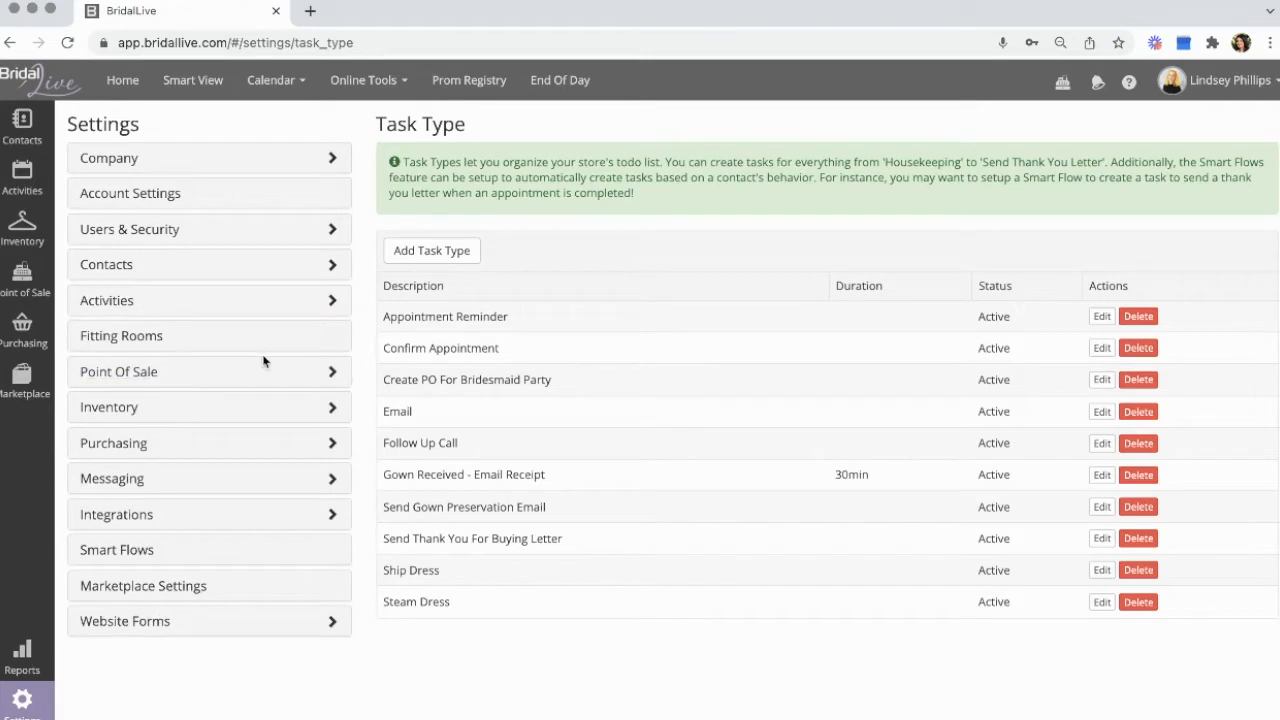
View the fitting rooms list and the edit settings of the Alterations fitting room
{"action": "left_click", "coordinate": [224, 344]}
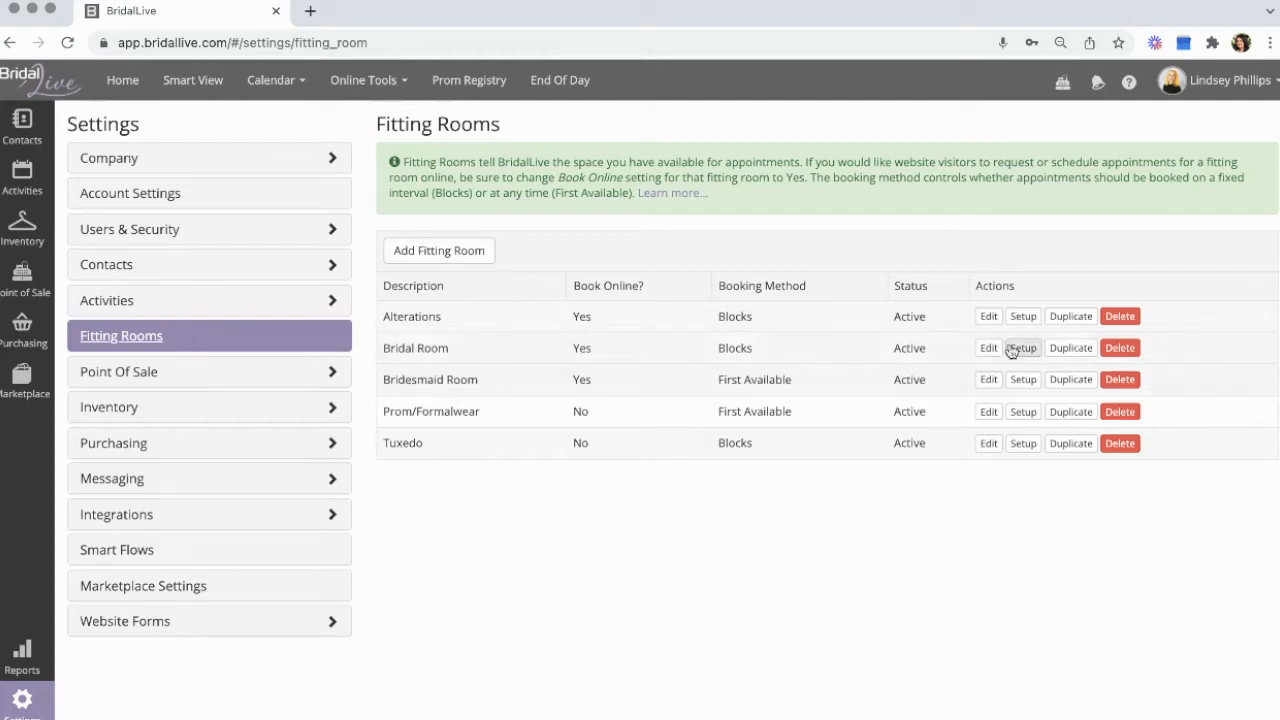
{"action": "left_click", "coordinate": [990, 317]}
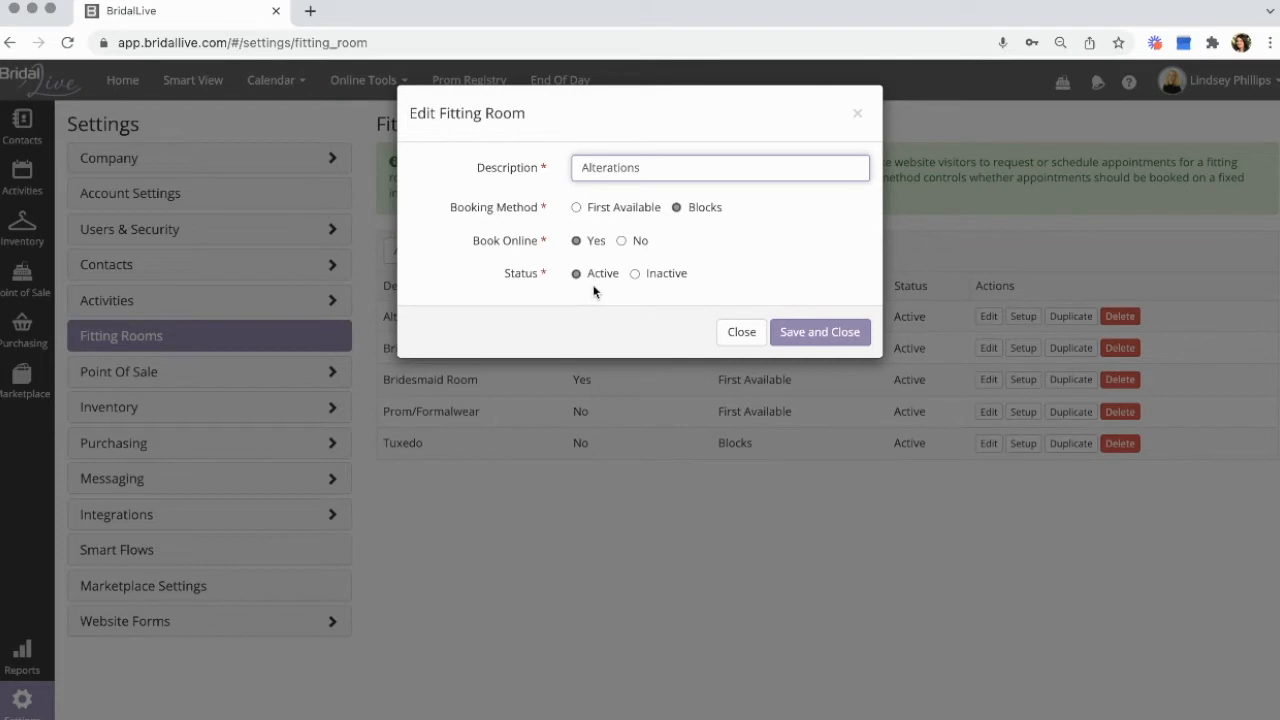
{"action": "left_click", "coordinate": [857, 116]}
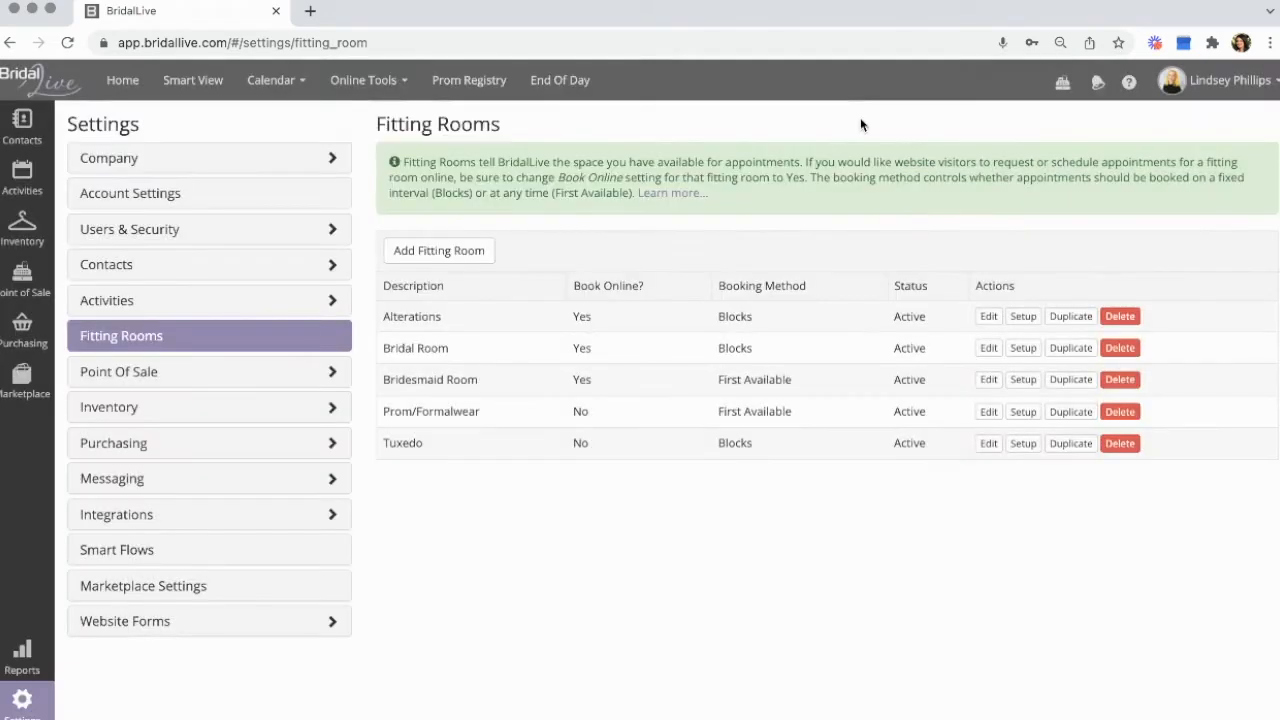
Review the Alterations fitting room's block setup, viewing its appointment blocks for Sunday and Monday
{"action": "left_click", "coordinate": [1023, 313]}
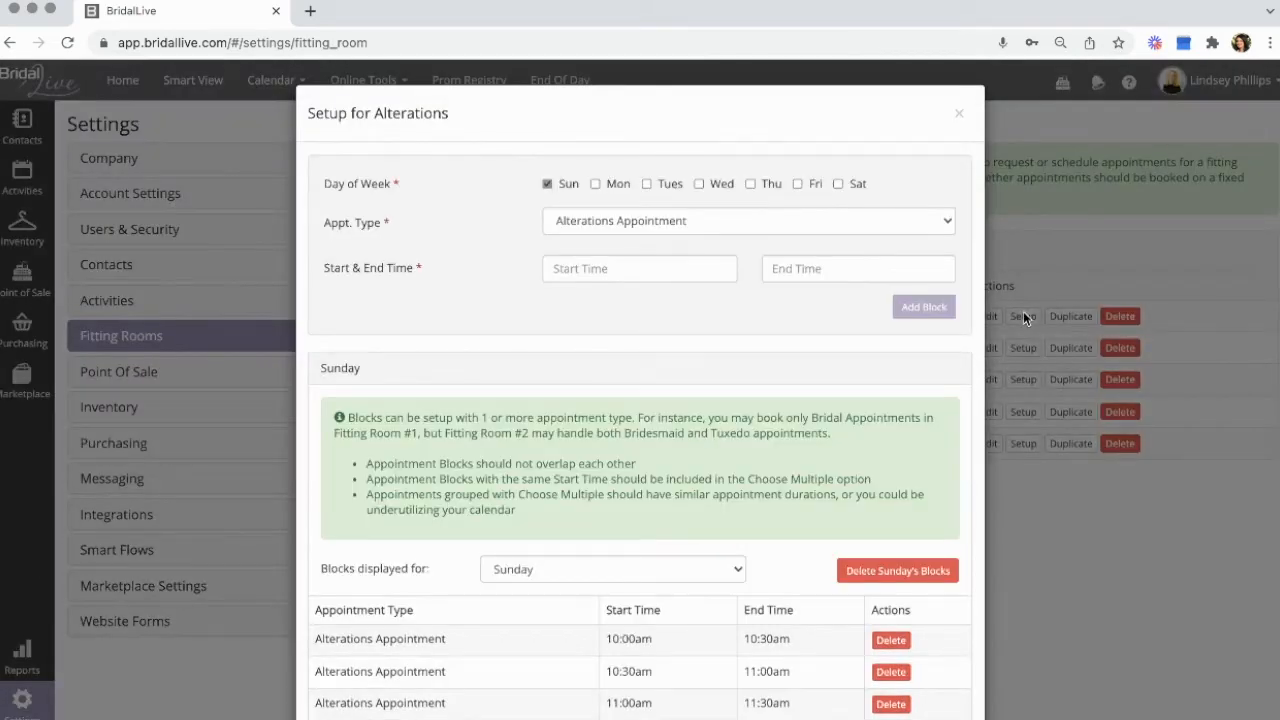
{"action": "scroll", "coordinate": [788, 346], "scroll_direction": "down", "scroll_amount": 3}
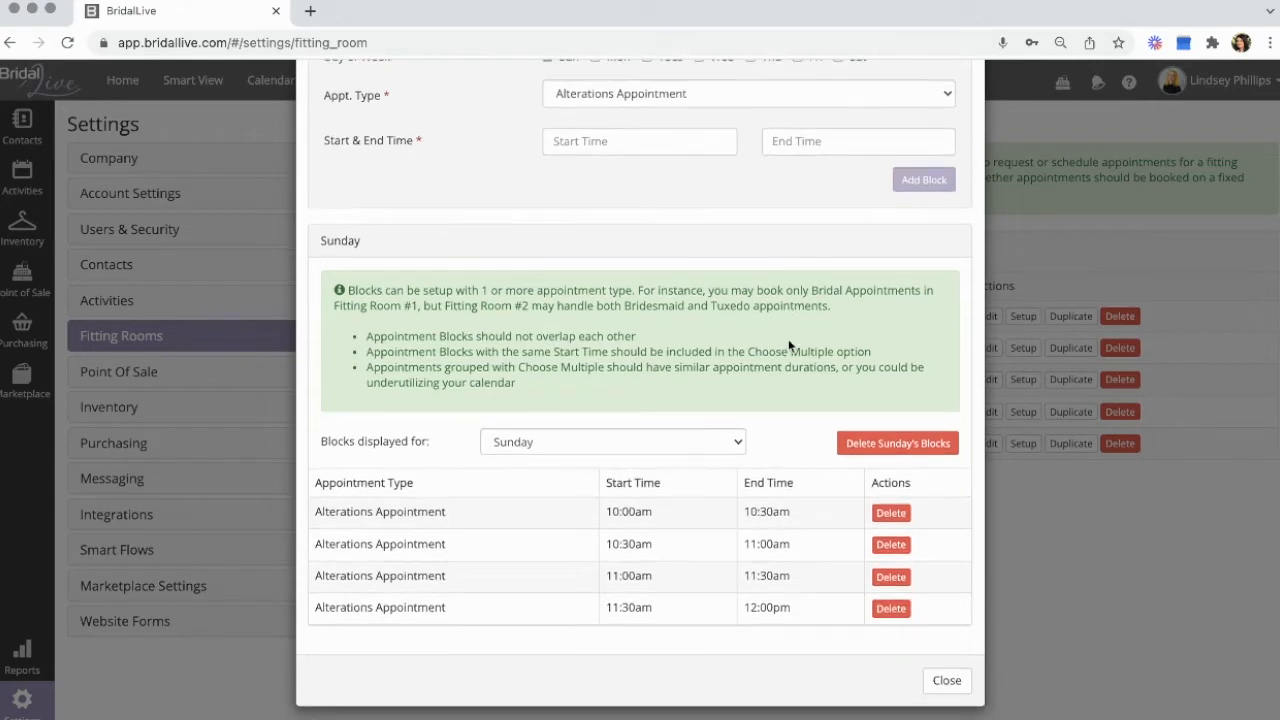
{"action": "scroll", "coordinate": [788, 346], "scroll_direction": "up", "scroll_amount": 3}
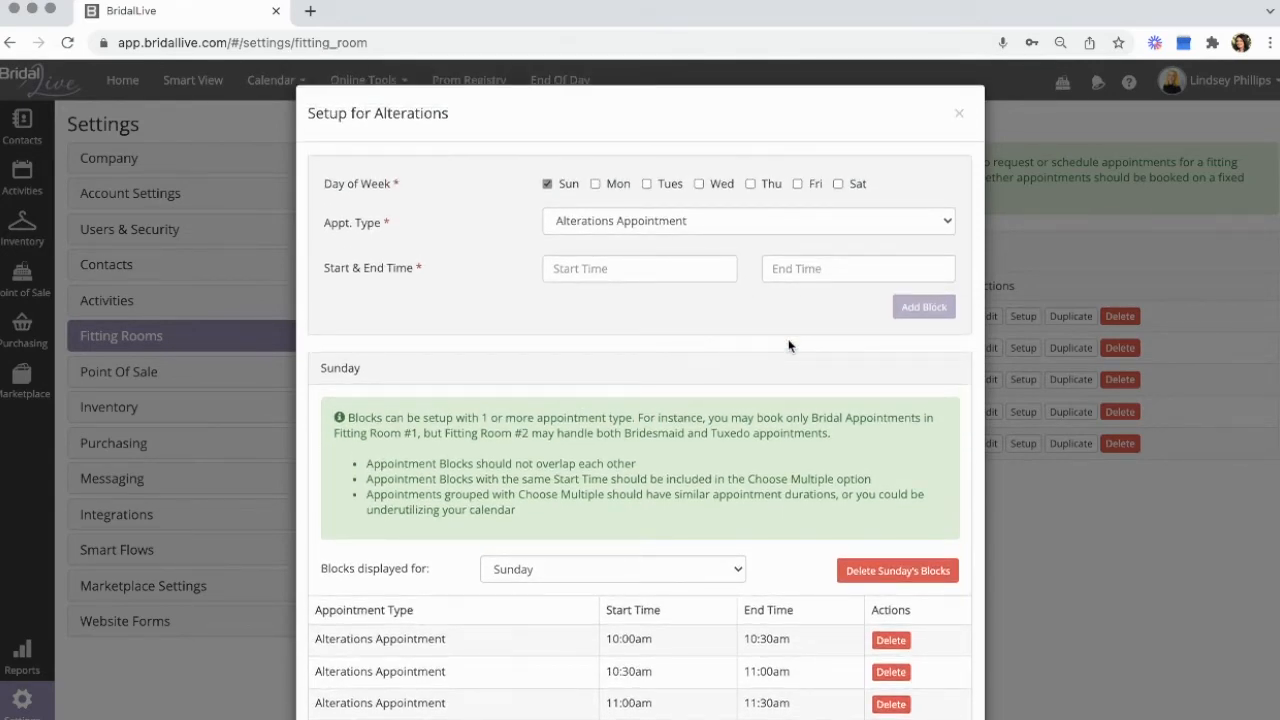
{"action": "scroll", "coordinate": [788, 346], "scroll_direction": "down", "scroll_amount": 3}
{"action": "scroll", "coordinate": [788, 346], "scroll_direction": "up", "scroll_amount": 3}
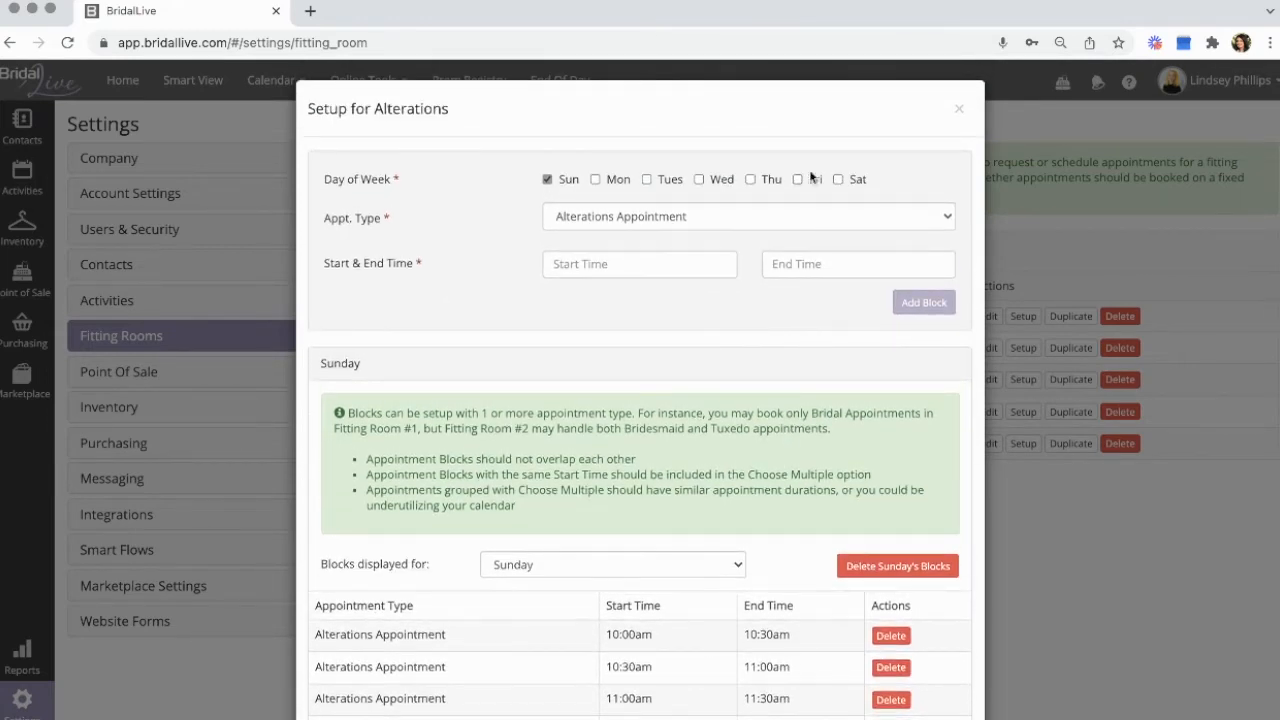
{"action": "left_click", "coordinate": [728, 573]}
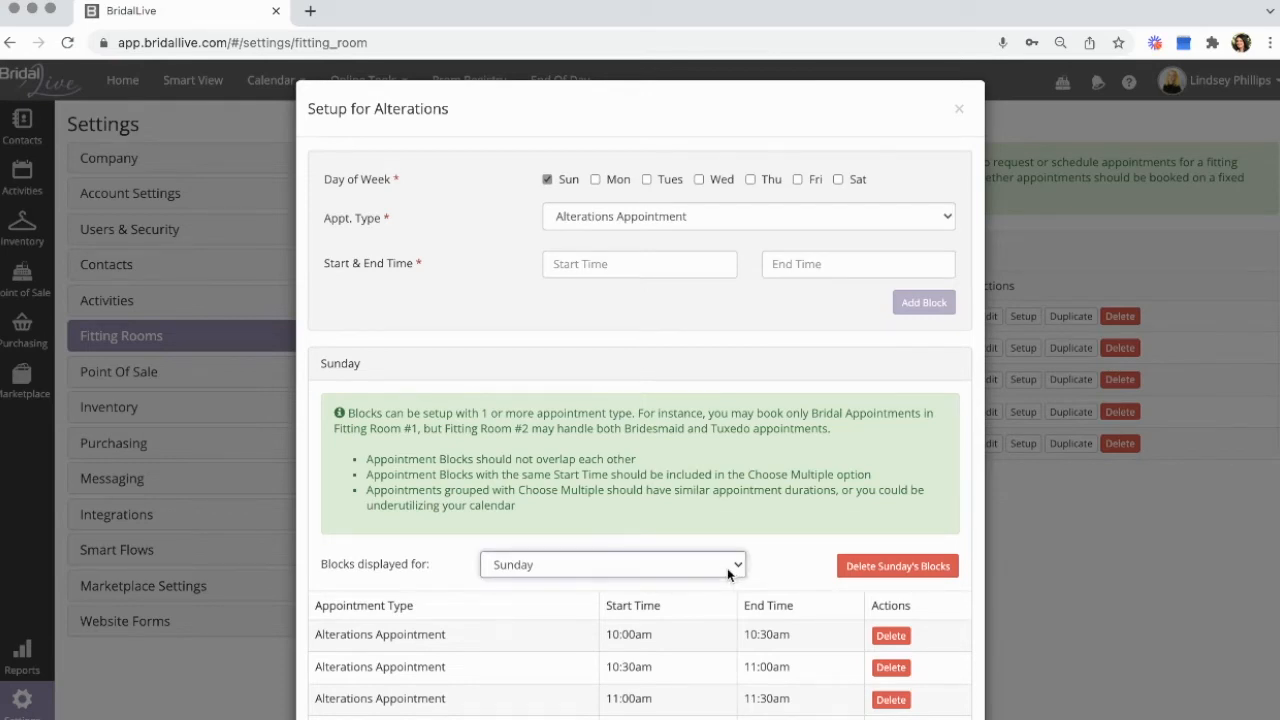
{"action": "left_click", "coordinate": [728, 585]}
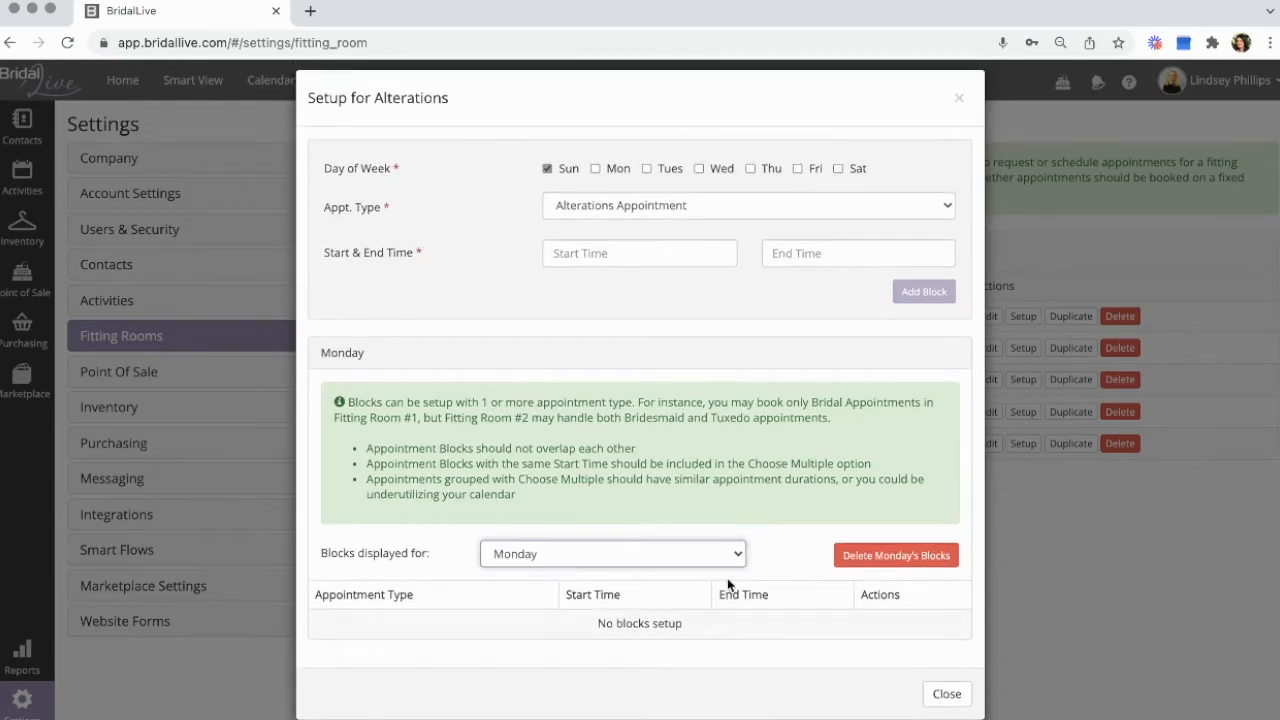
{"action": "left_click", "coordinate": [959, 113]}
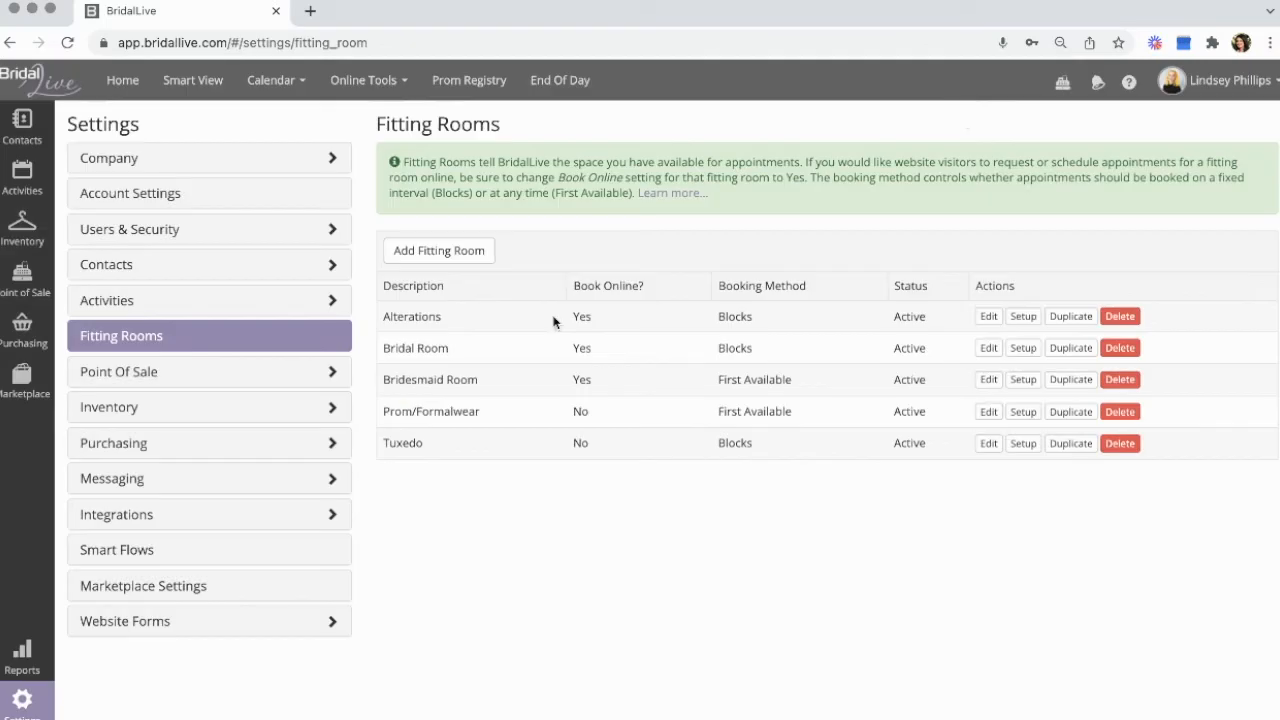
Open the Point of Sale preferences and set the default deposit percent to 47
{"action": "left_click", "coordinate": [340, 374]}
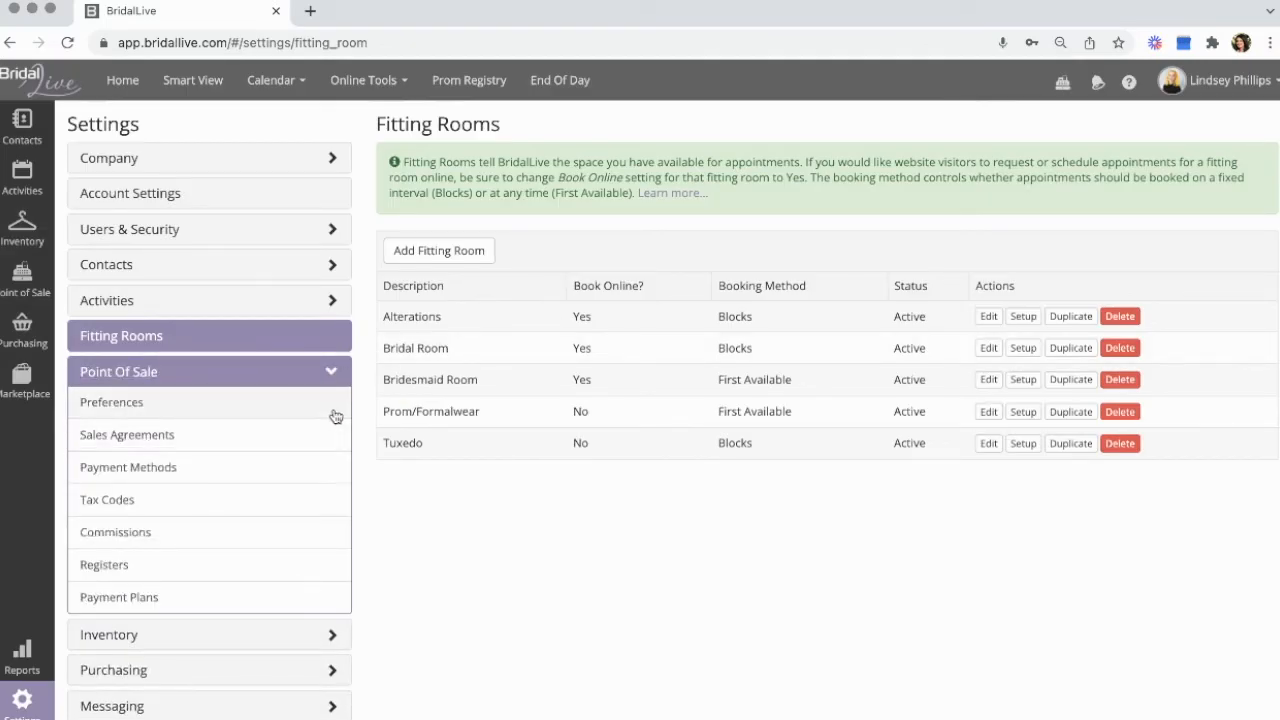
{"action": "left_click", "coordinate": [336, 415]}
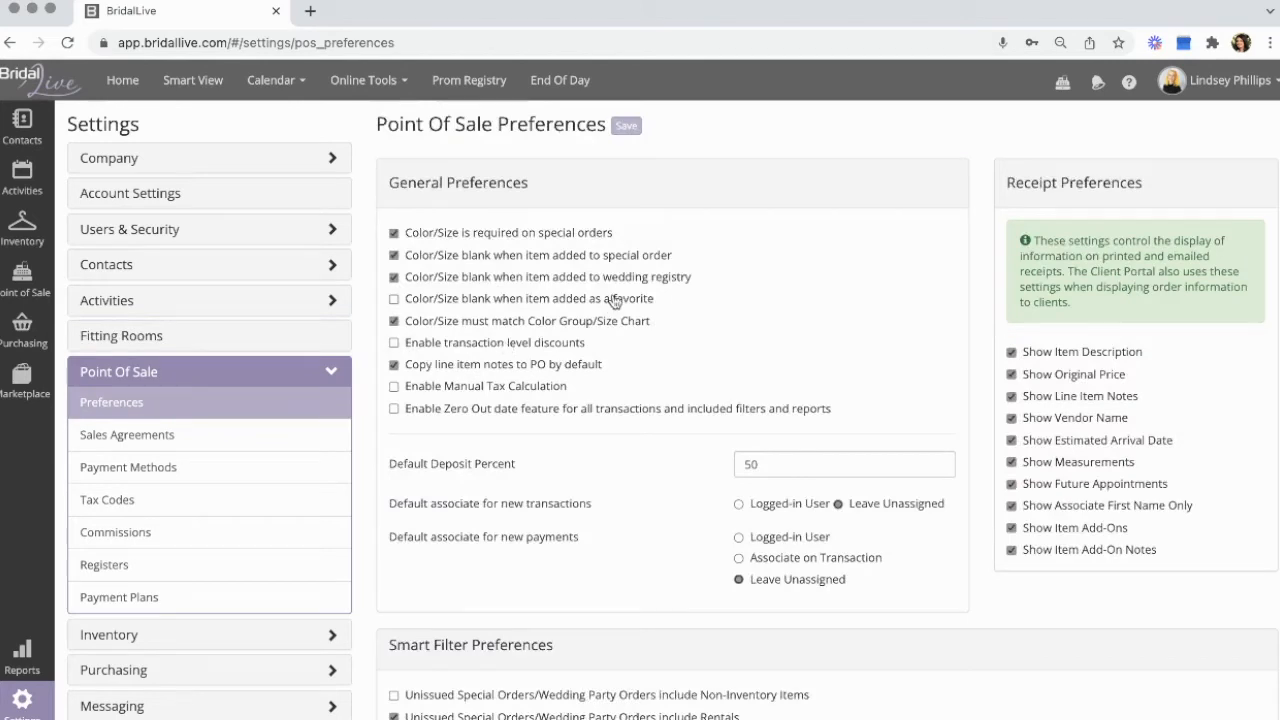
{"action": "scroll", "coordinate": [608, 241], "scroll_direction": "down", "scroll_amount": 1}
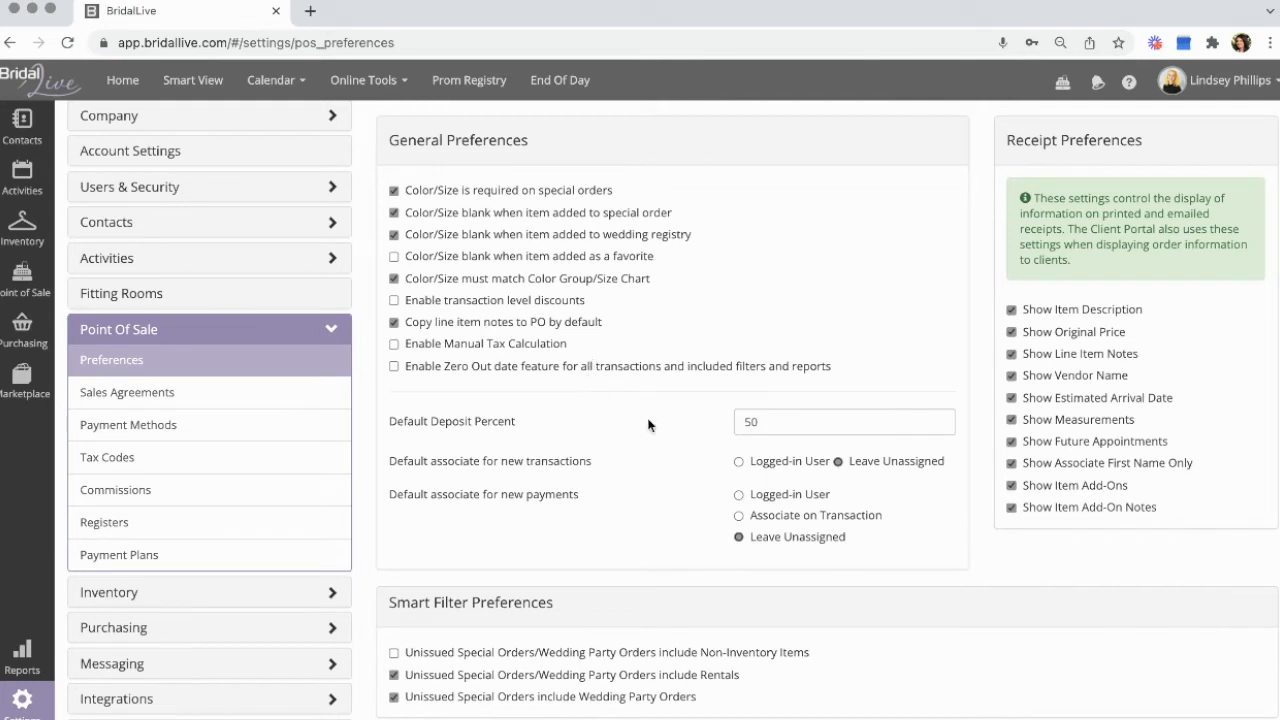
{"action": "left_click", "coordinate": [780, 429]}
{"action": "left_click_drag", "start_coordinate": [780, 429], "coordinate": [722, 427]}
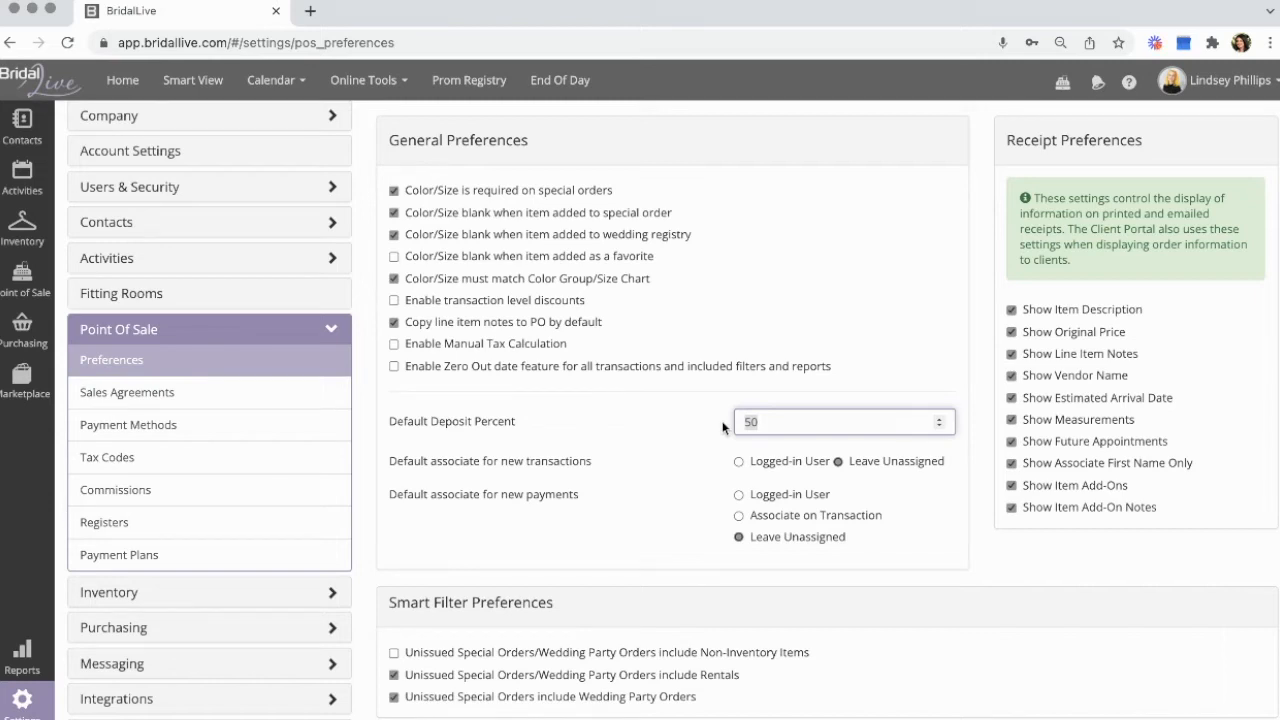
{"action": "left_click", "coordinate": [787, 419]}
{"action": "scroll", "coordinate": [787, 419], "scroll_direction": "down", "scroll_amount": 3}
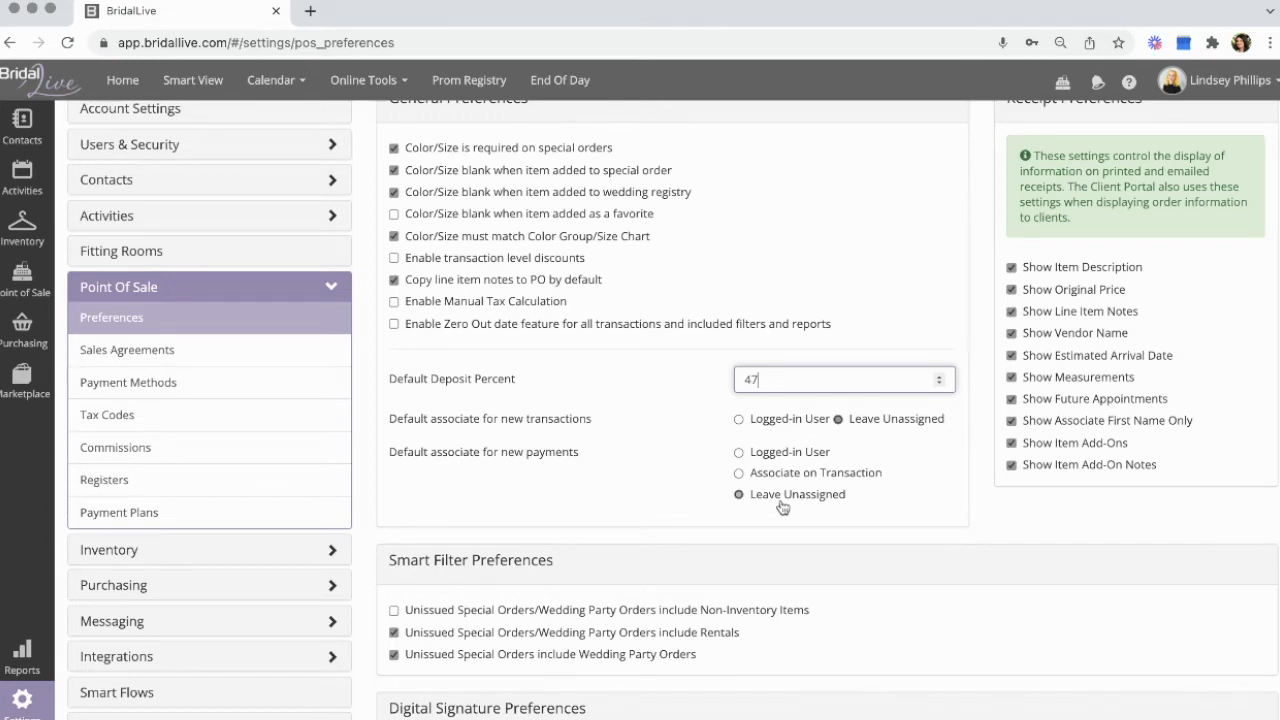
Review the remaining Point of Sale preferences, then save the changes while switching to the sales agreements
{"action": "scroll", "coordinate": [782, 507], "scroll_direction": "up", "scroll_amount": 3}
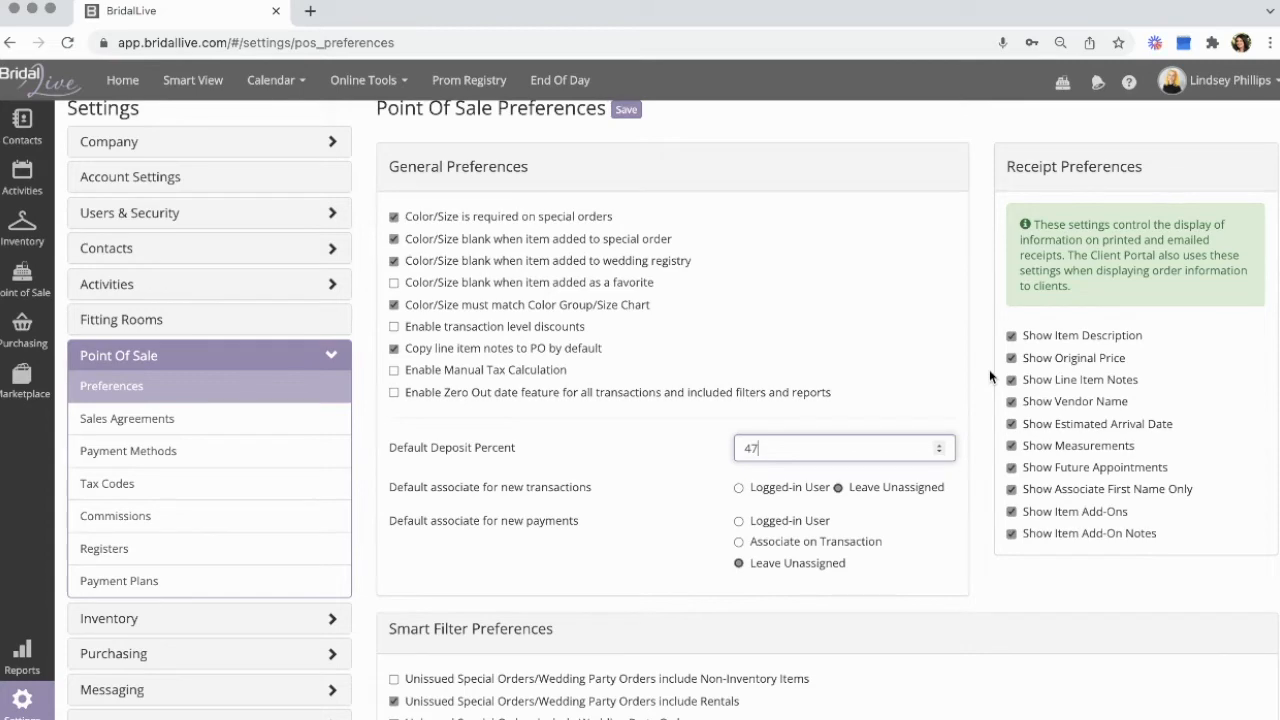
{"action": "scroll", "coordinate": [989, 370], "scroll_direction": "down", "scroll_amount": 2}
{"action": "scroll", "coordinate": [989, 369], "scroll_direction": "down", "scroll_amount": 3}
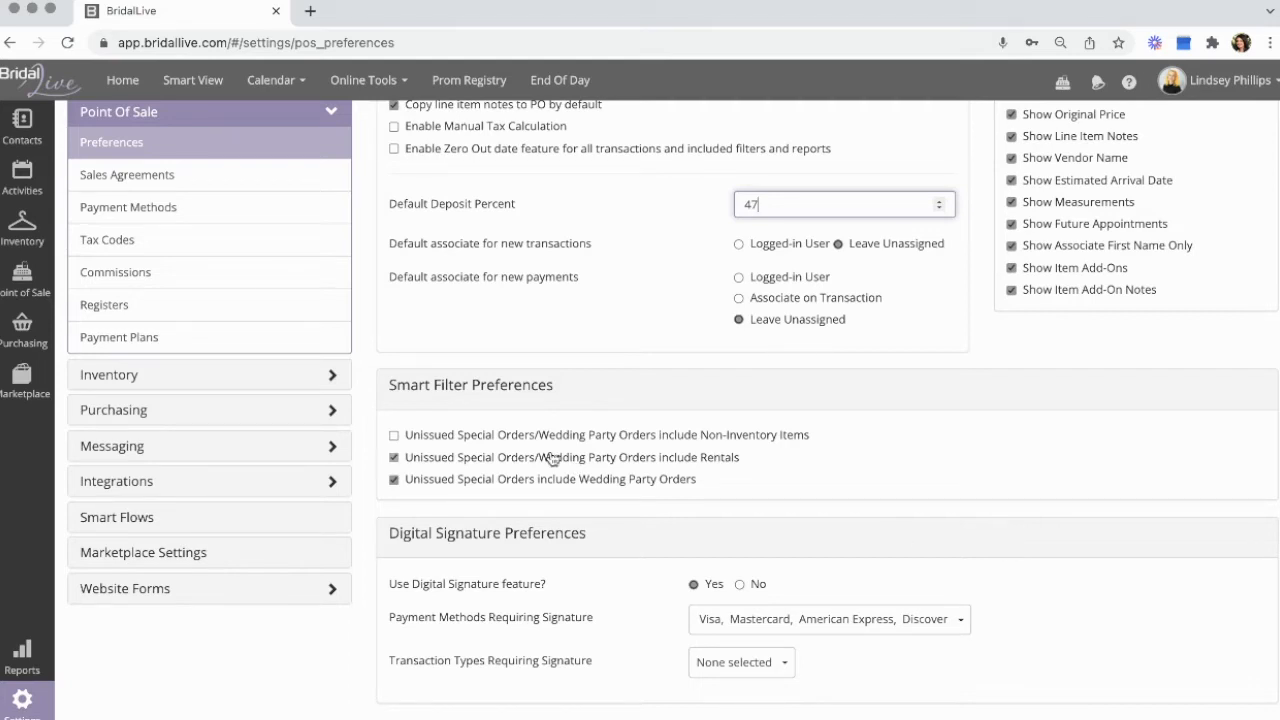
{"action": "left_click", "coordinate": [244, 193]}
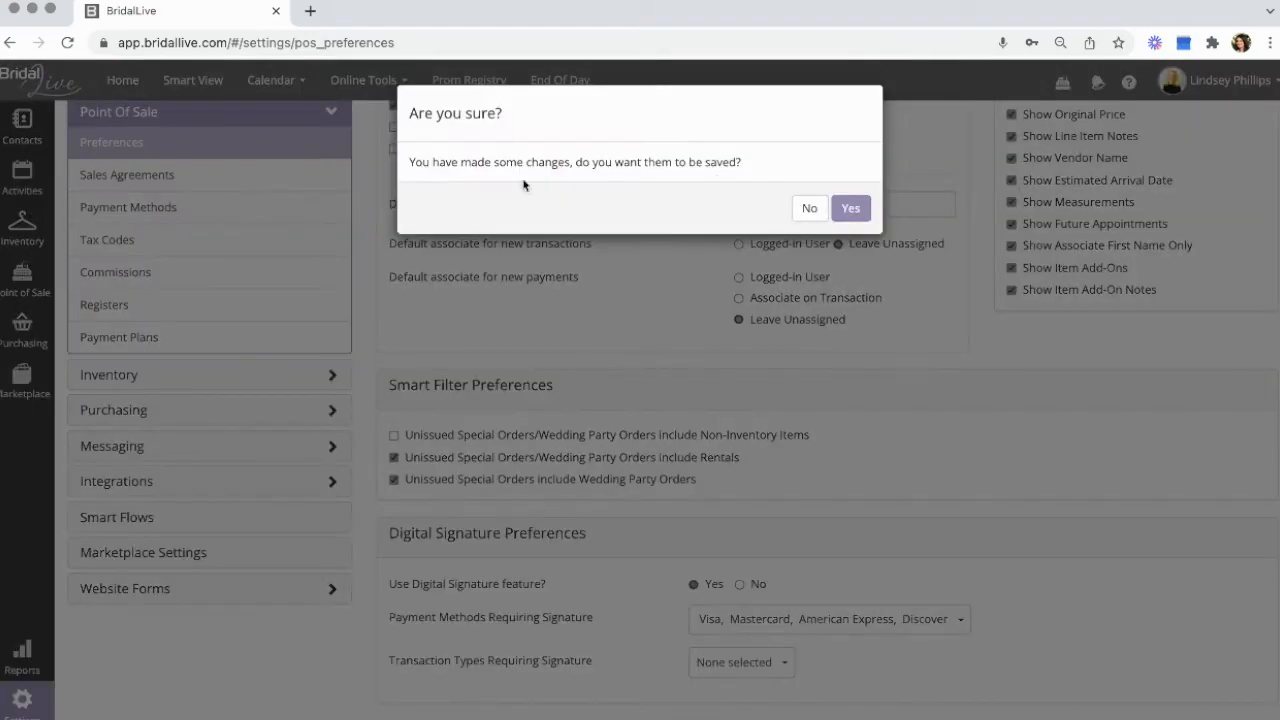
{"action": "left_click", "coordinate": [850, 204]}
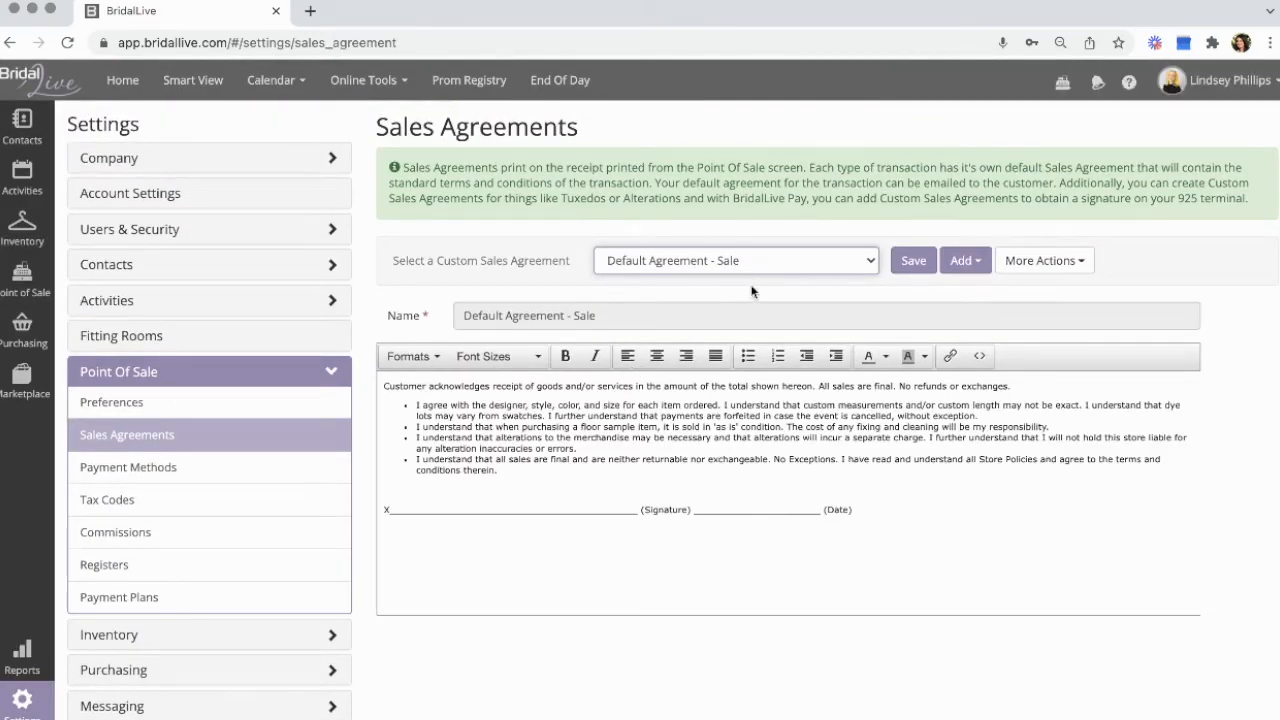
Review the options for adding or duplicating a sales agreement and the text of the default sale agreement
{"action": "left_click", "coordinate": [958, 262]}
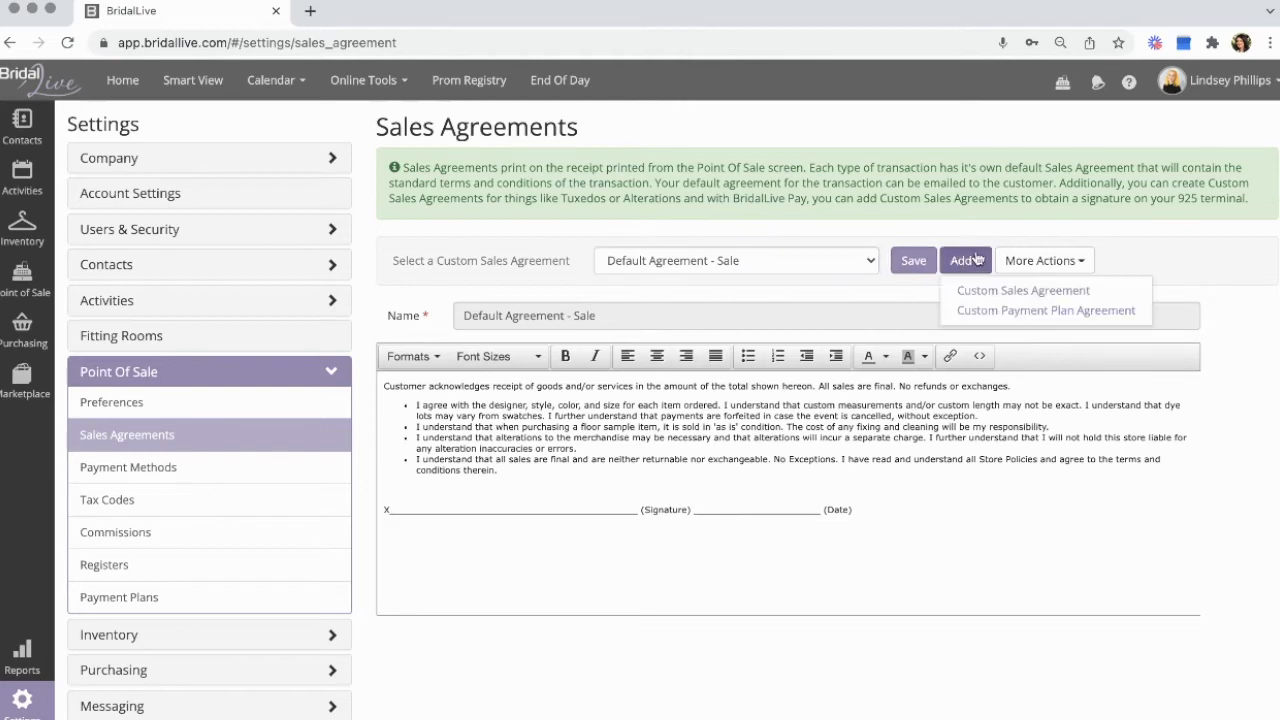
{"action": "left_click", "coordinate": [1048, 261]}
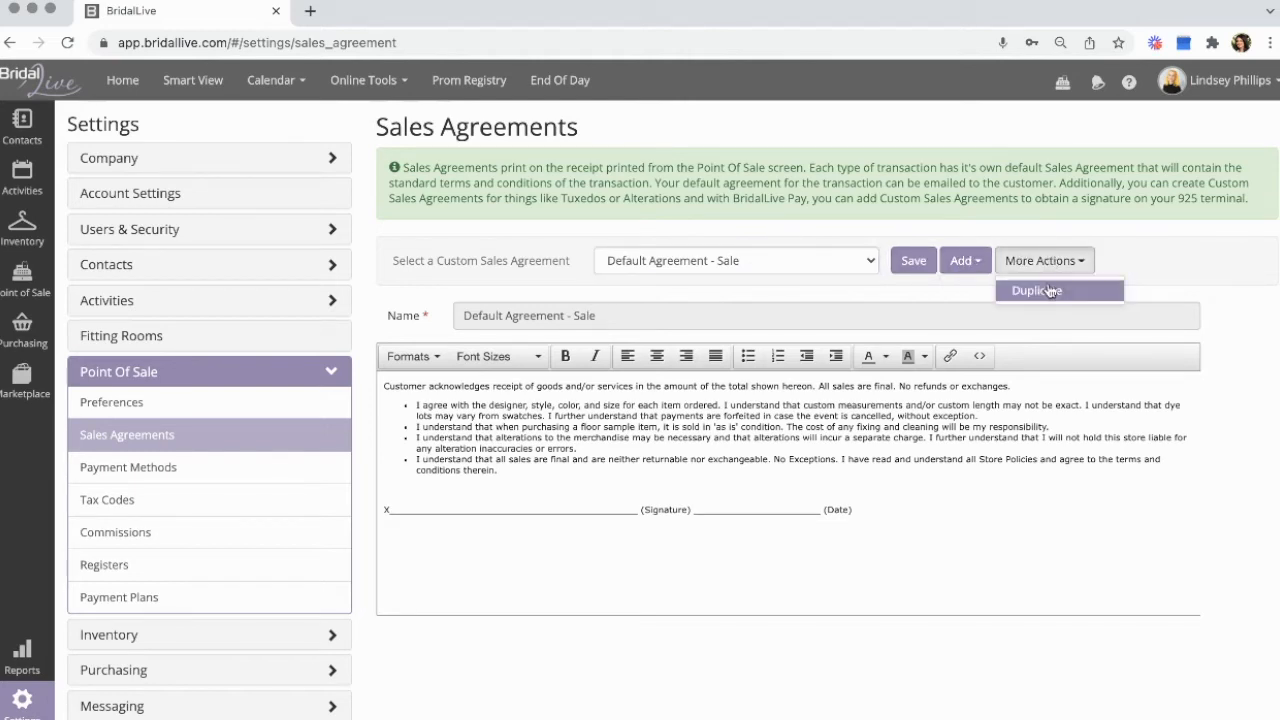
{"action": "left_click", "coordinate": [1070, 472]}
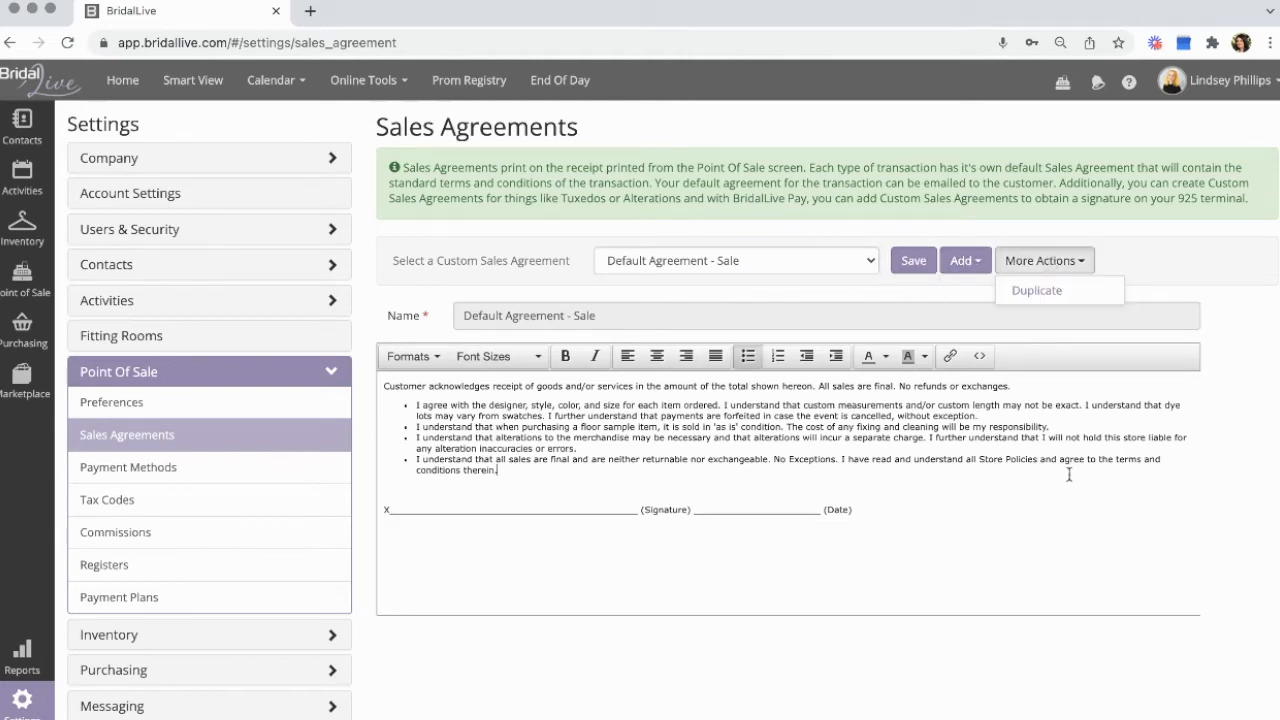
{"action": "left_click", "coordinate": [986, 510]}
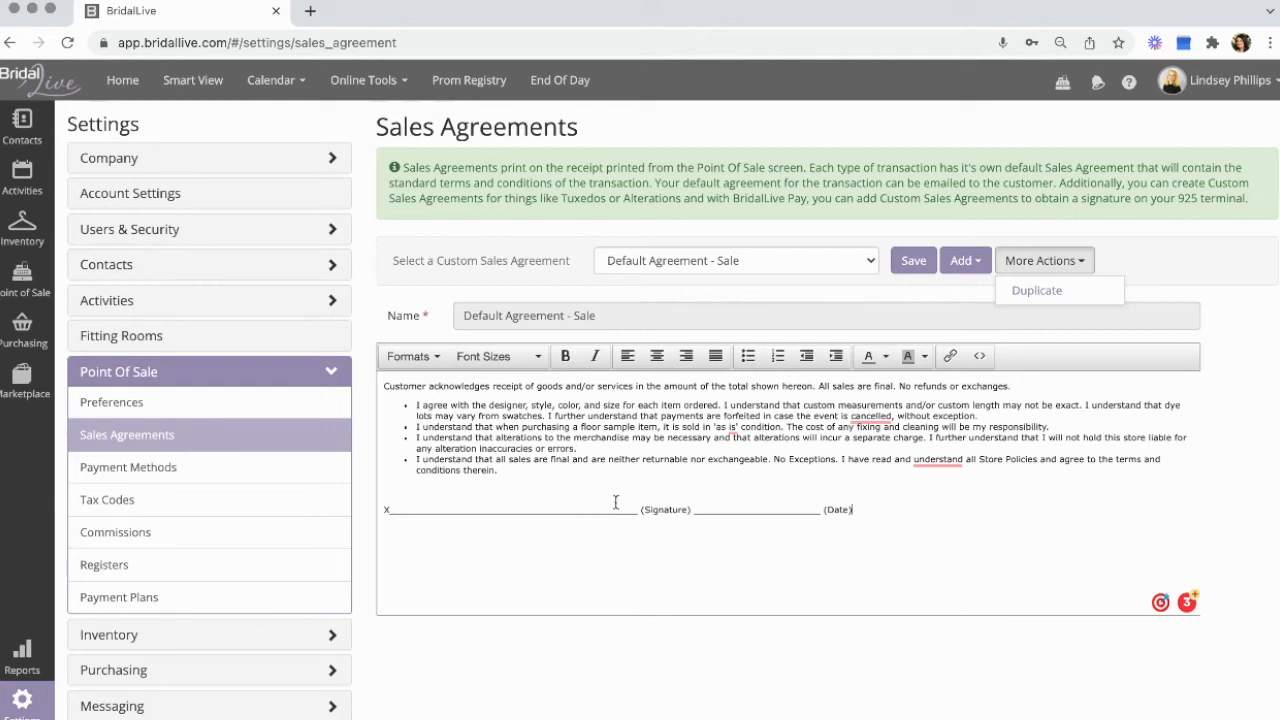
View the list of payment methods and the list of tax codes
{"action": "left_click", "coordinate": [318, 470]}
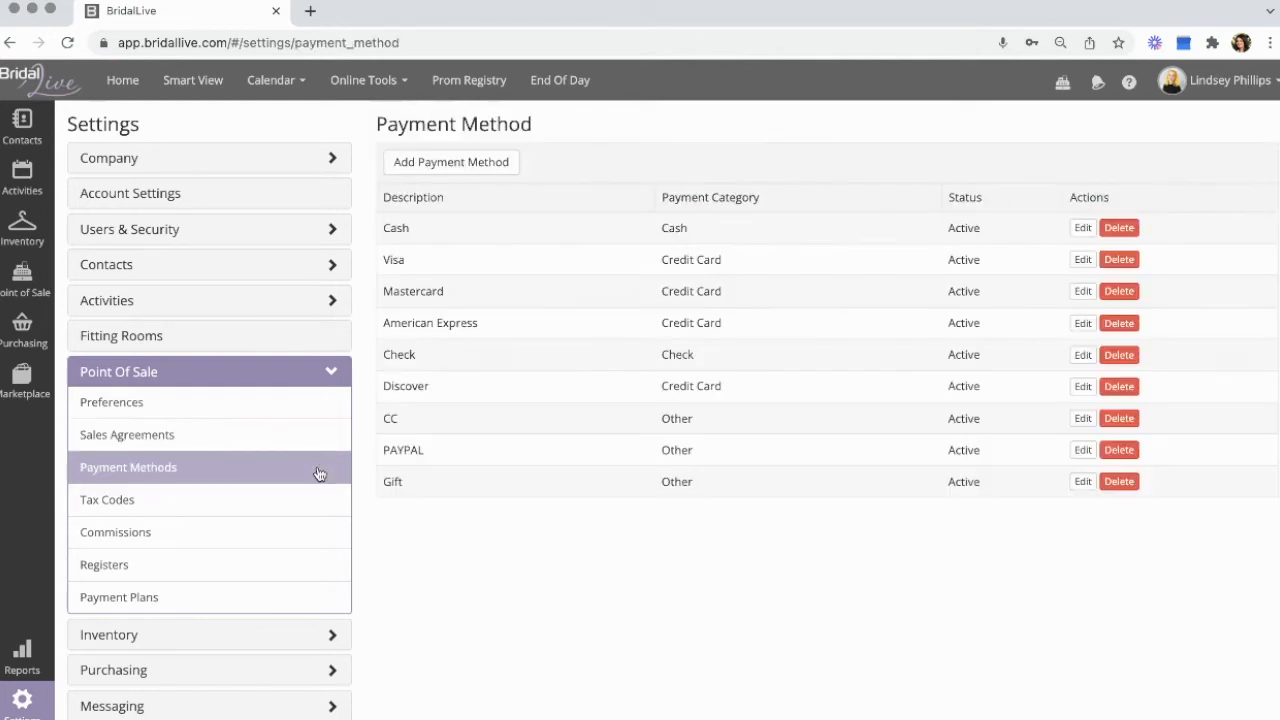
{"action": "left_click", "coordinate": [314, 500]}
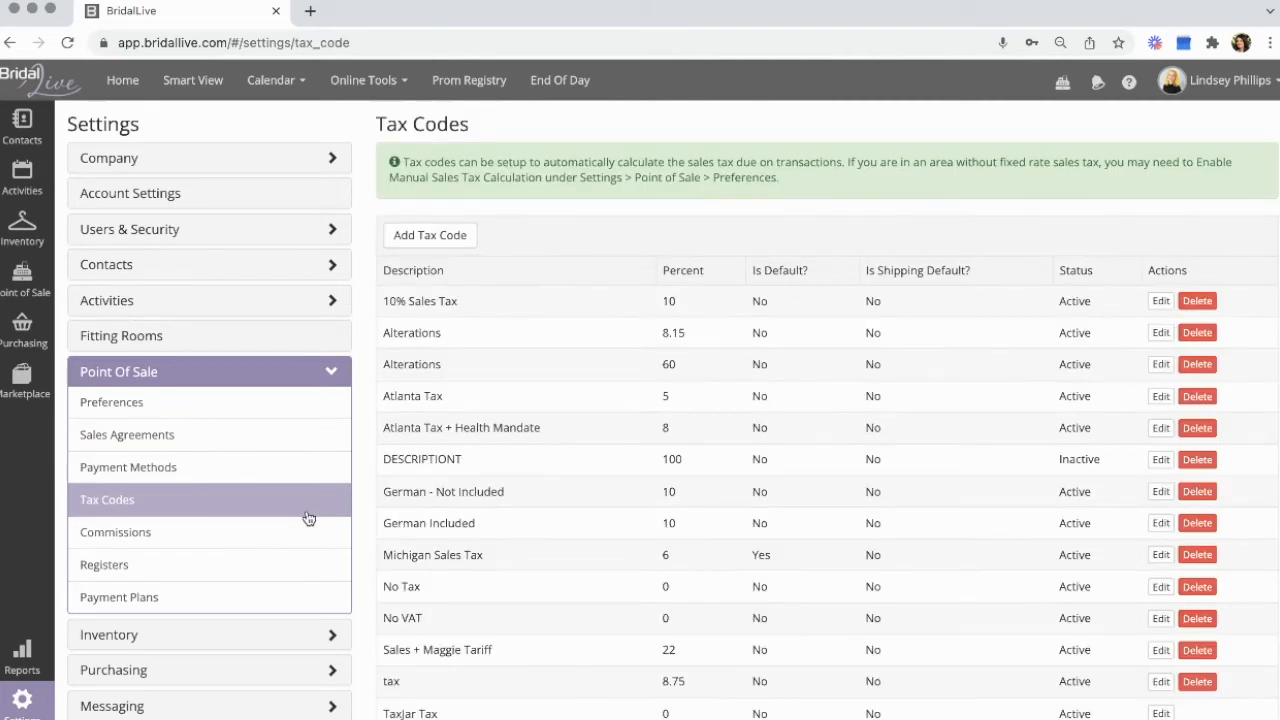
Review the commission settings, including the line item level option and the sales-per-hour tiers
{"action": "left_click", "coordinate": [305, 547]}
{"action": "scroll", "coordinate": [306, 554], "scroll_direction": "down", "scroll_amount": 4}
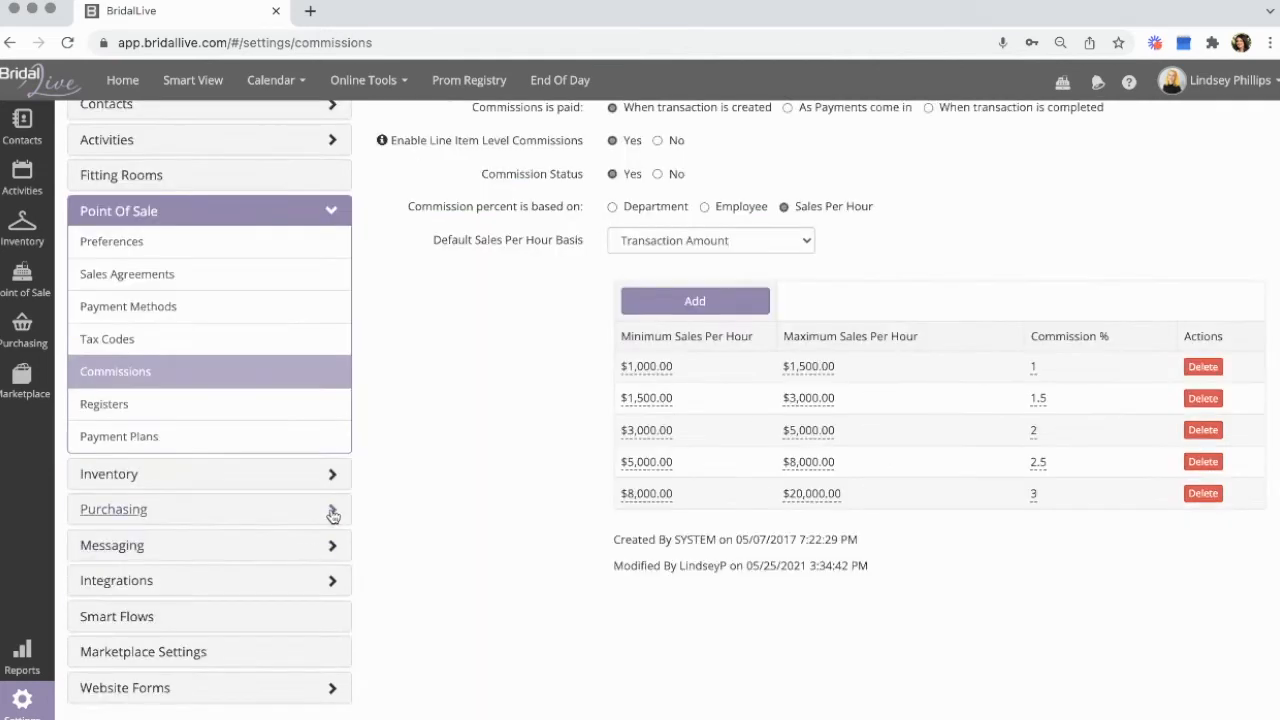
{"action": "scroll", "coordinate": [535, 417], "scroll_direction": "up", "scroll_amount": 3}
{"action": "scroll", "coordinate": [536, 422], "scroll_direction": "up", "scroll_amount": 1}
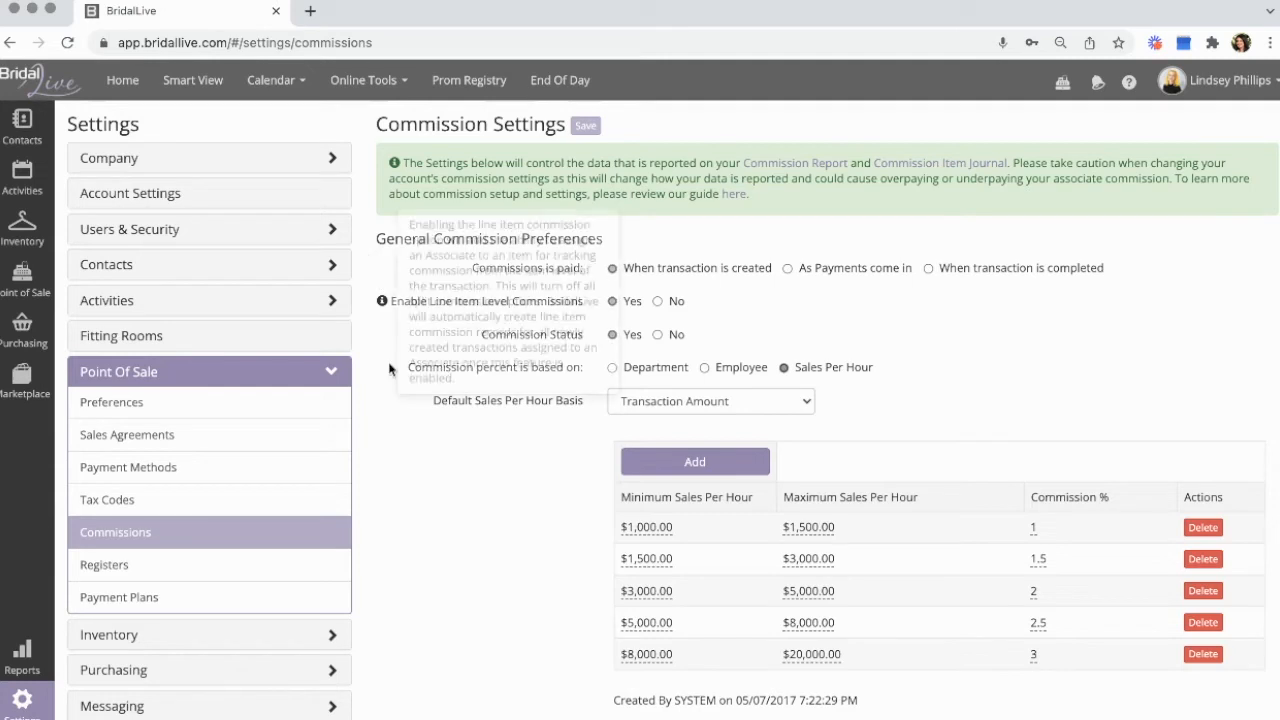
Preview the Department and Employee commission bases, switch back to Sales Per Hour and save the commission settings
{"action": "left_click", "coordinate": [646, 370]}
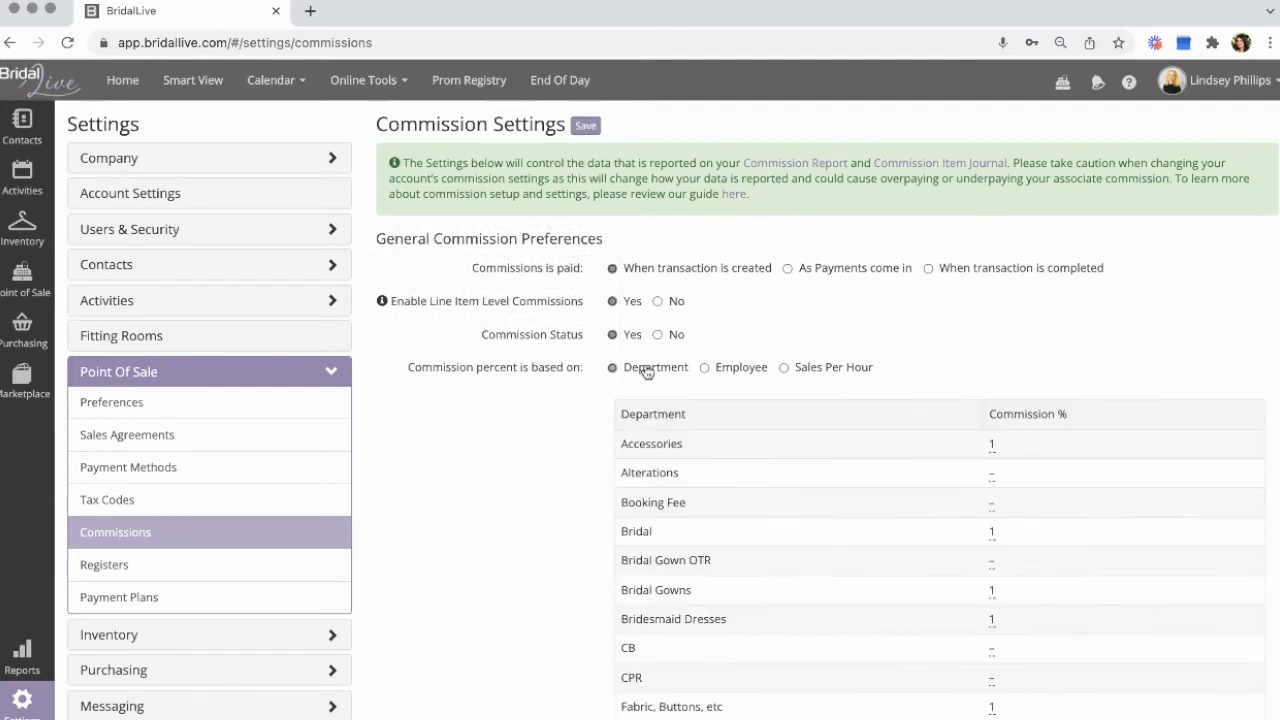
{"action": "left_click", "coordinate": [729, 370]}
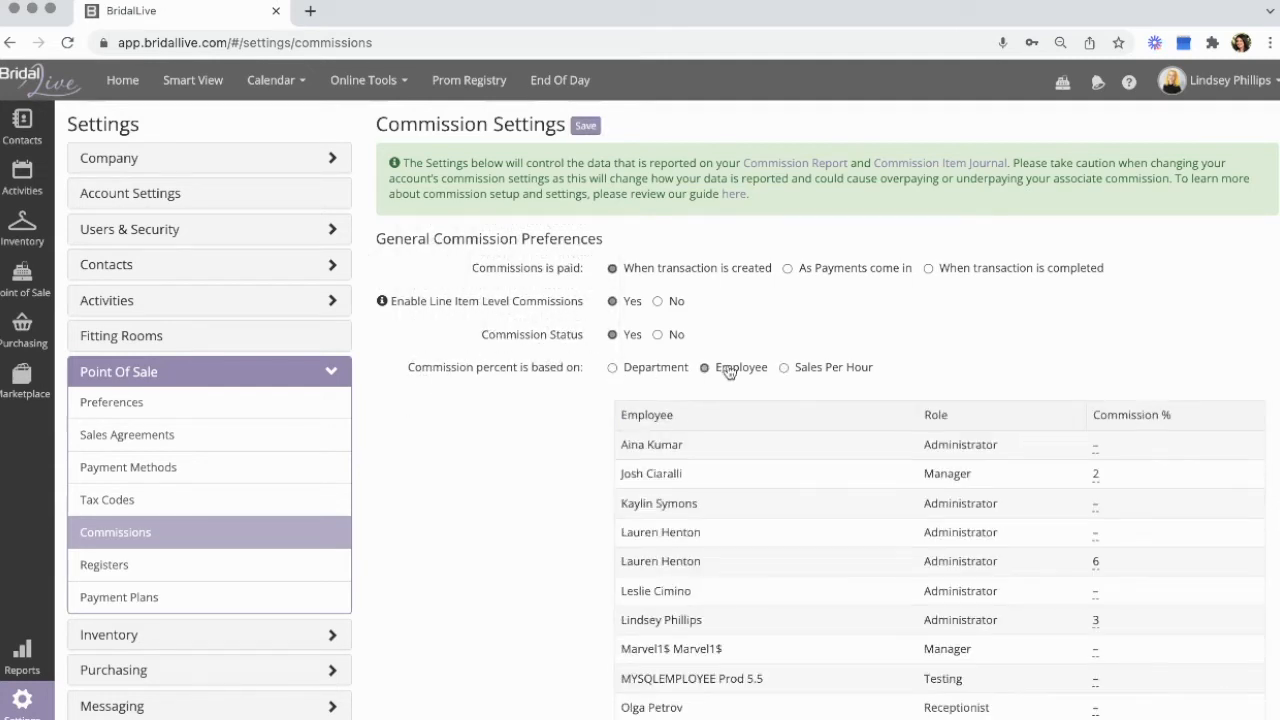
{"action": "left_click", "coordinate": [836, 370]}
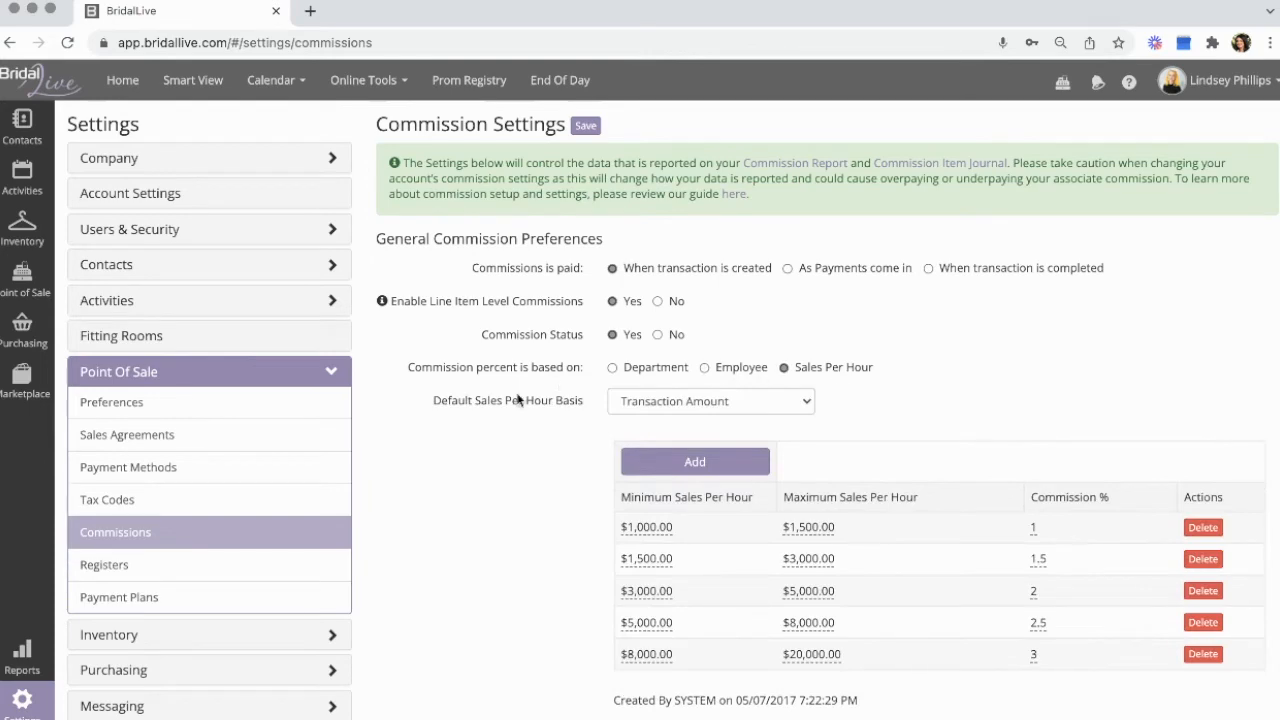
{"action": "scroll", "coordinate": [520, 400], "scroll_direction": "down", "scroll_amount": 2}
{"action": "left_click", "coordinate": [325, 492]}
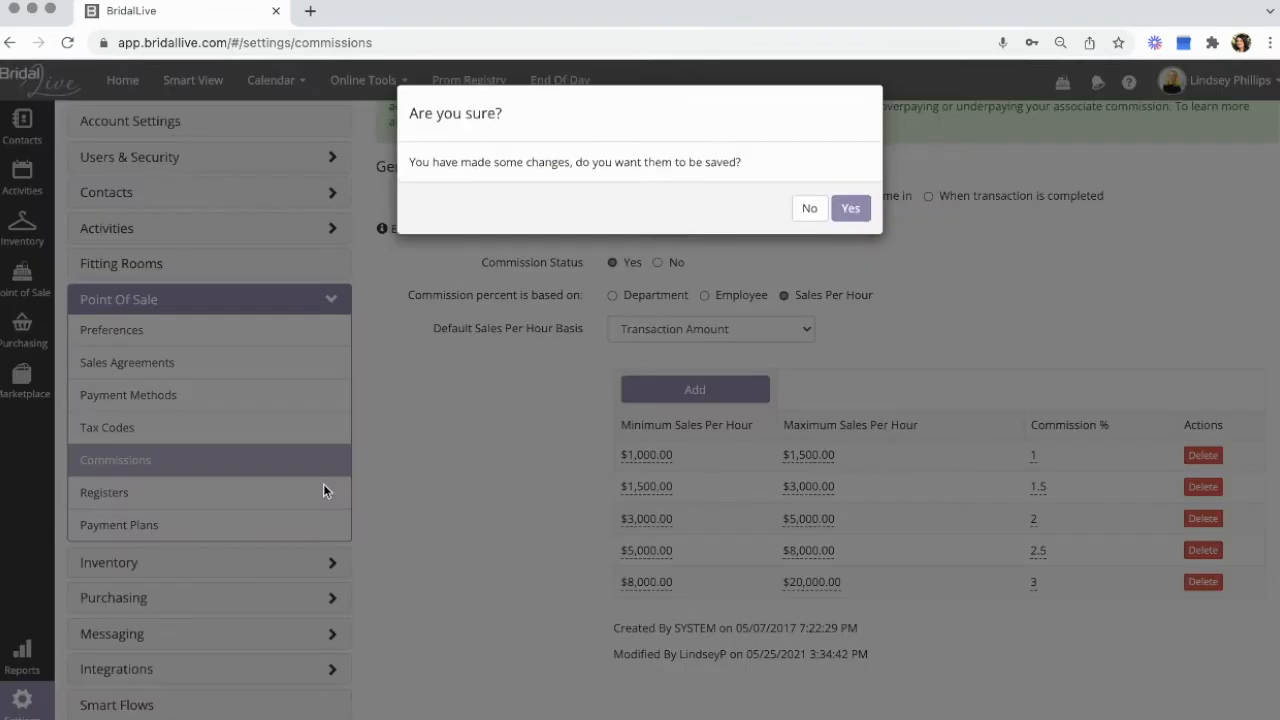
{"action": "left_click", "coordinate": [850, 205]}
{"action": "scroll", "coordinate": [454, 480], "scroll_direction": "up", "scroll_amount": 2}
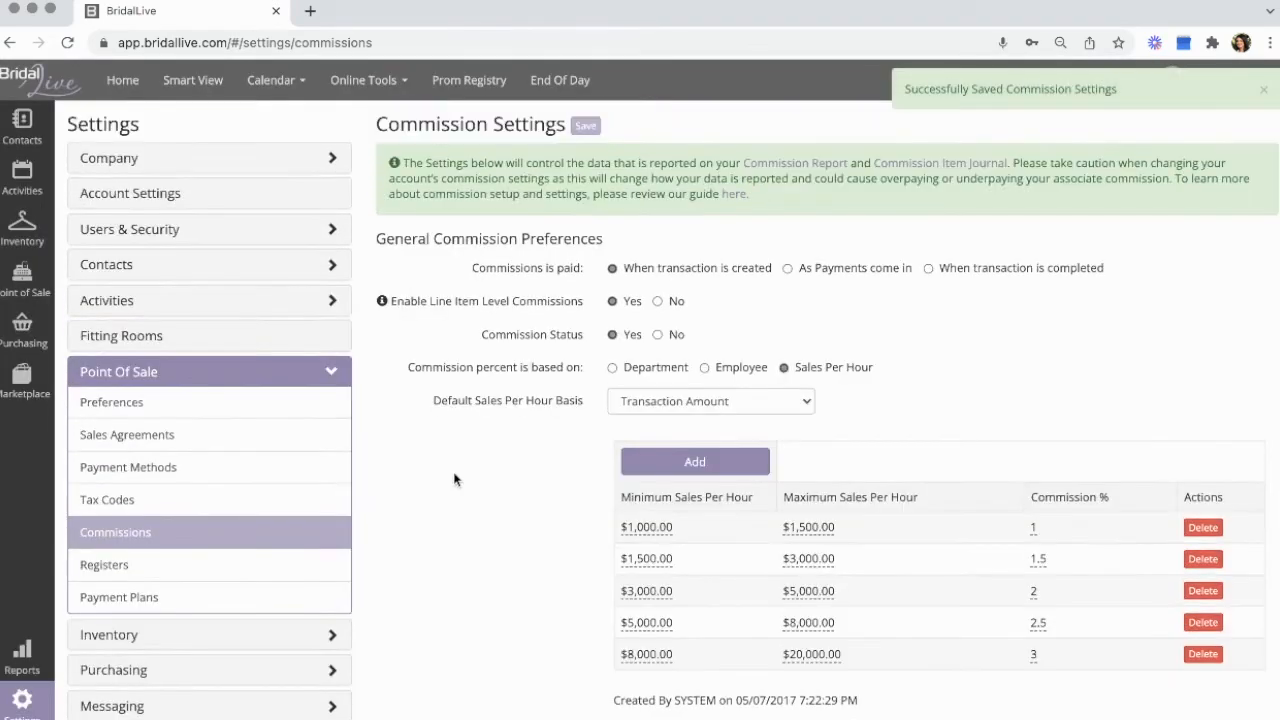
View the registers list and the general payment plan settings, then collapse the Point of Sale section
{"action": "left_click", "coordinate": [230, 578]}
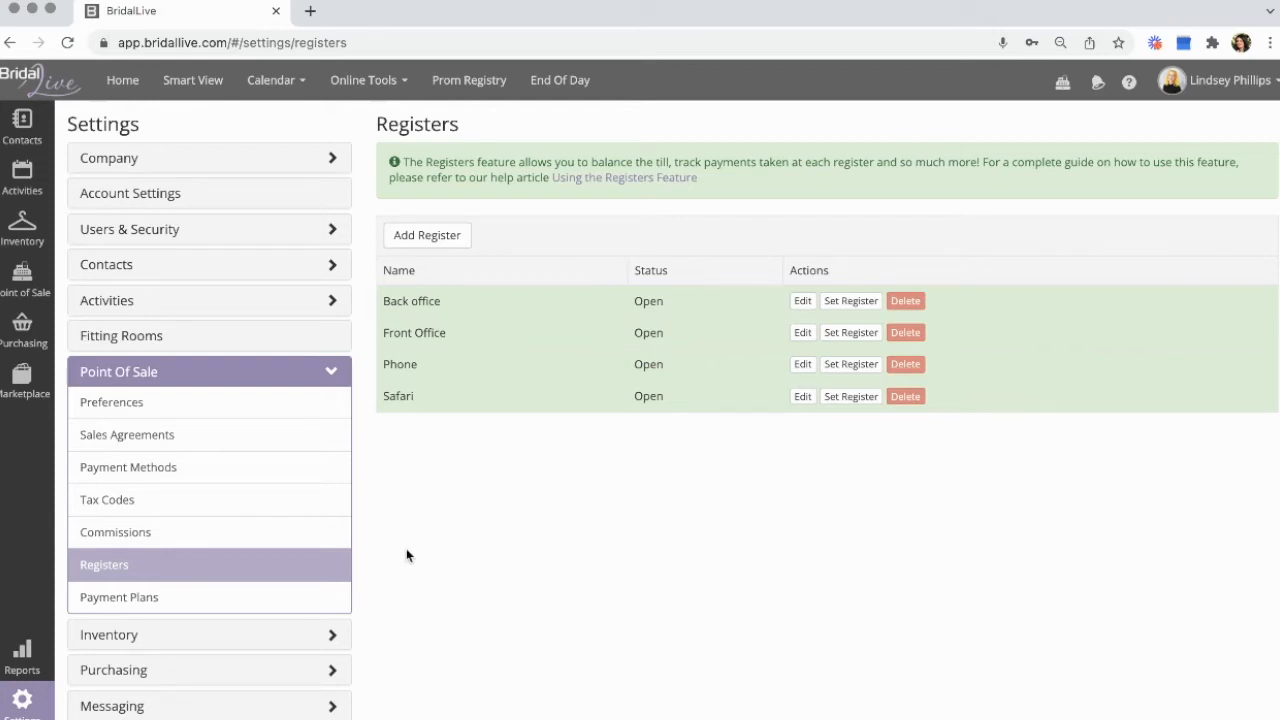
{"action": "left_click", "coordinate": [266, 596]}
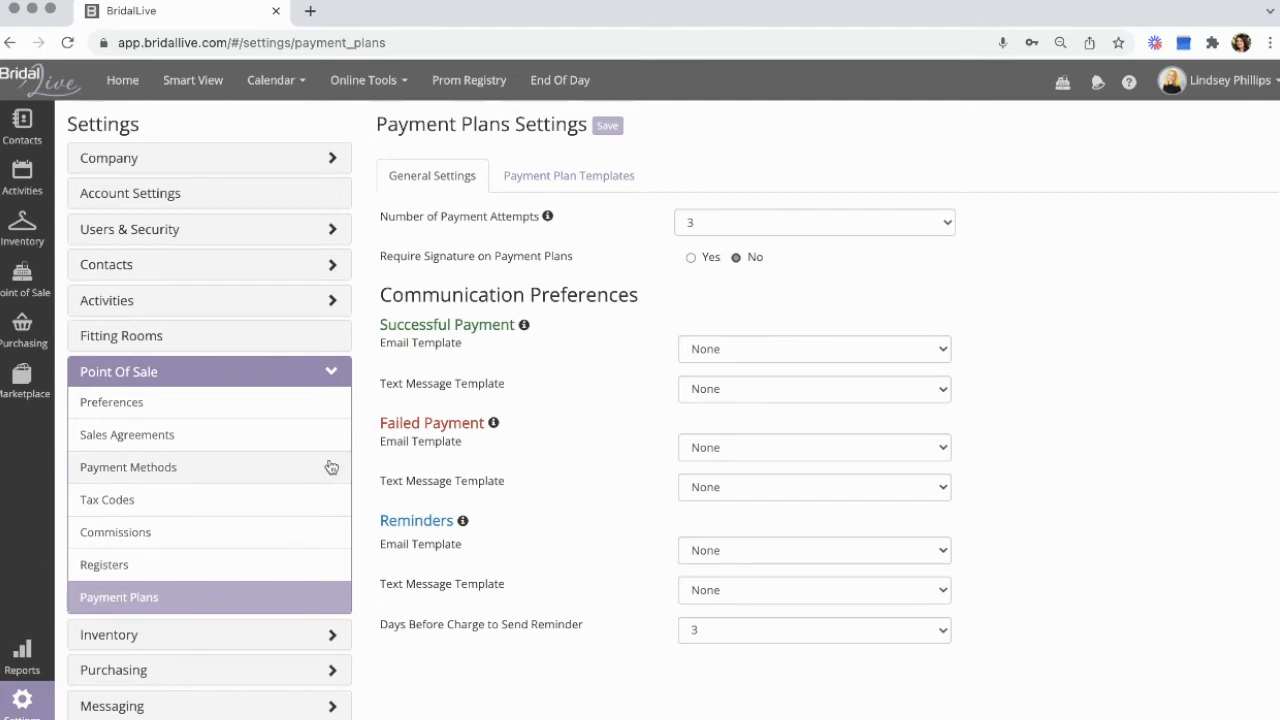
{"action": "left_click", "coordinate": [330, 371]}
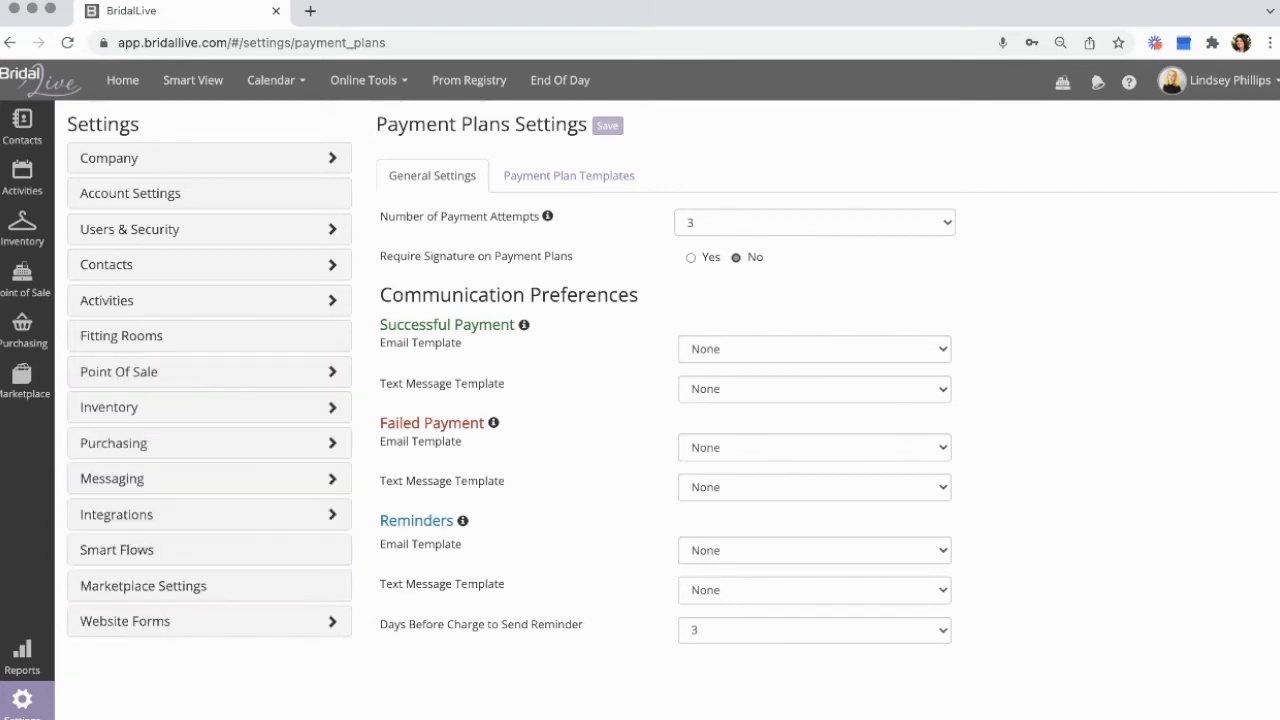
Review the inventory preferences, covering the search, merchandise label and prom registry options
{"action": "left_click", "coordinate": [119, 410]}
{"action": "left_click", "coordinate": [118, 437]}
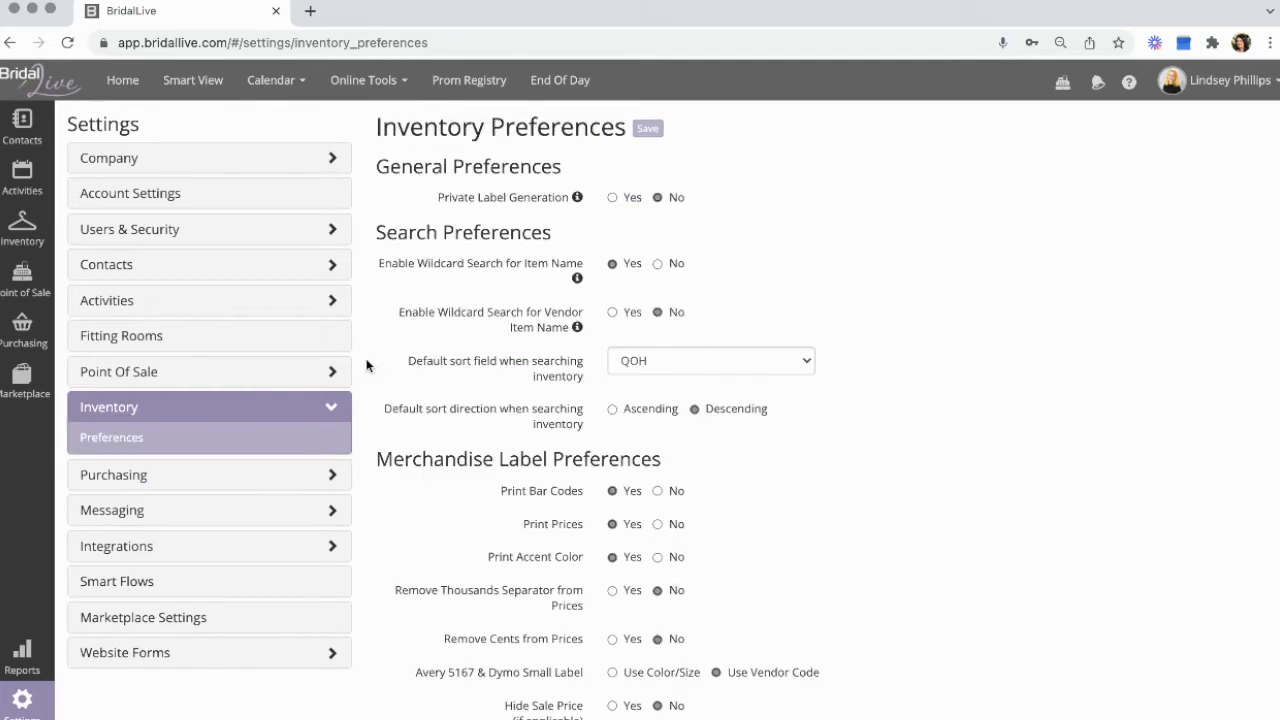
{"action": "scroll", "coordinate": [366, 365], "scroll_direction": "down", "scroll_amount": 1}
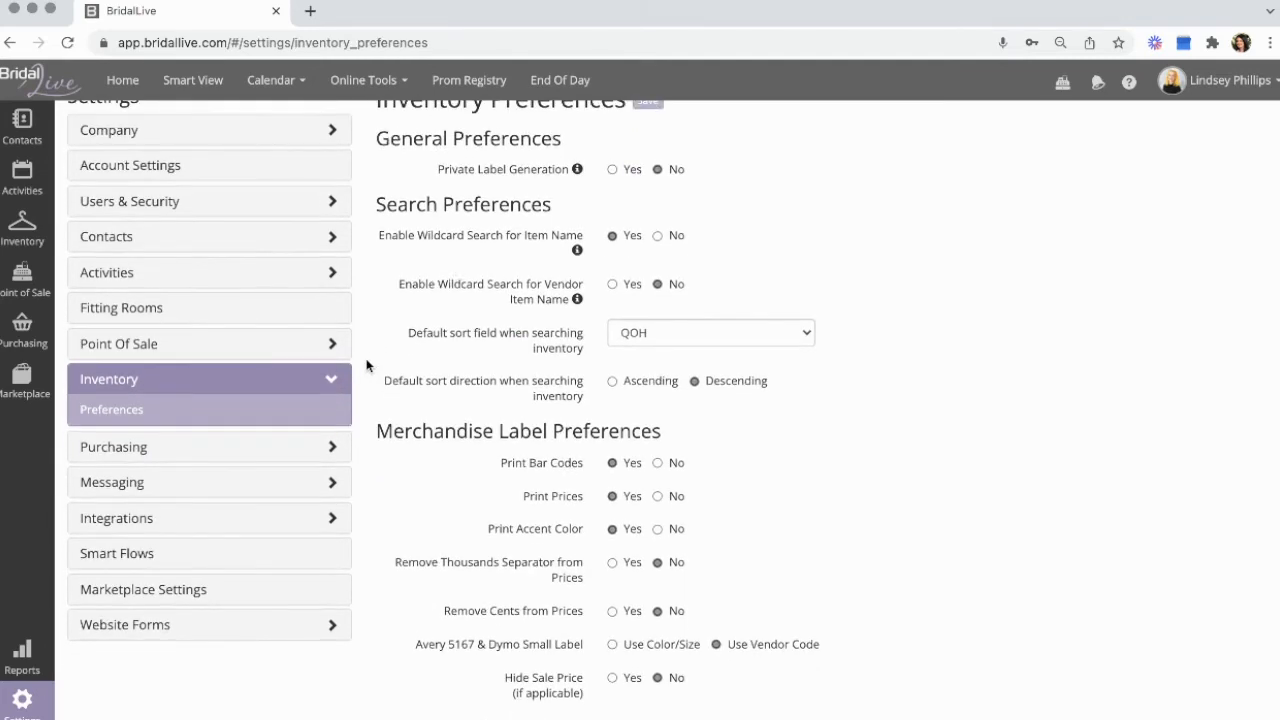
{"action": "scroll", "coordinate": [366, 365], "scroll_direction": "up", "scroll_amount": 1}
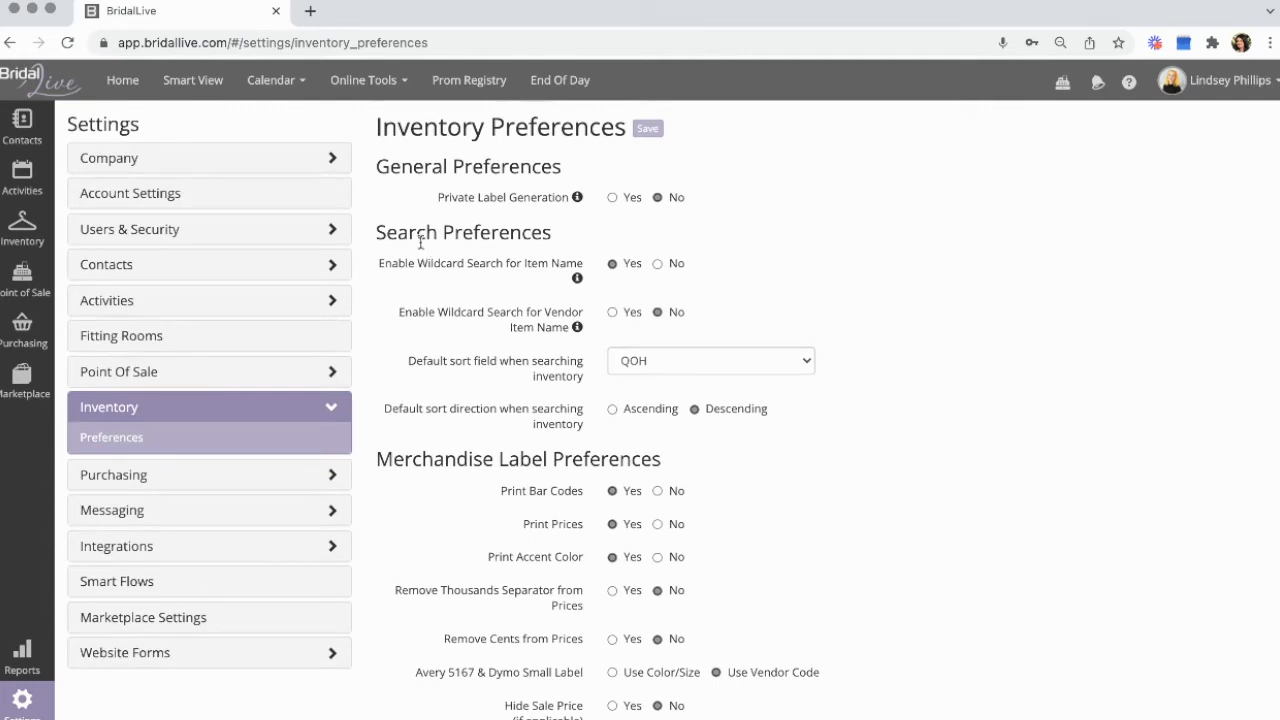
{"action": "scroll", "coordinate": [419, 240], "scroll_direction": "down", "scroll_amount": 5}
{"action": "scroll", "coordinate": [419, 240], "scroll_direction": "down", "scroll_amount": 4}
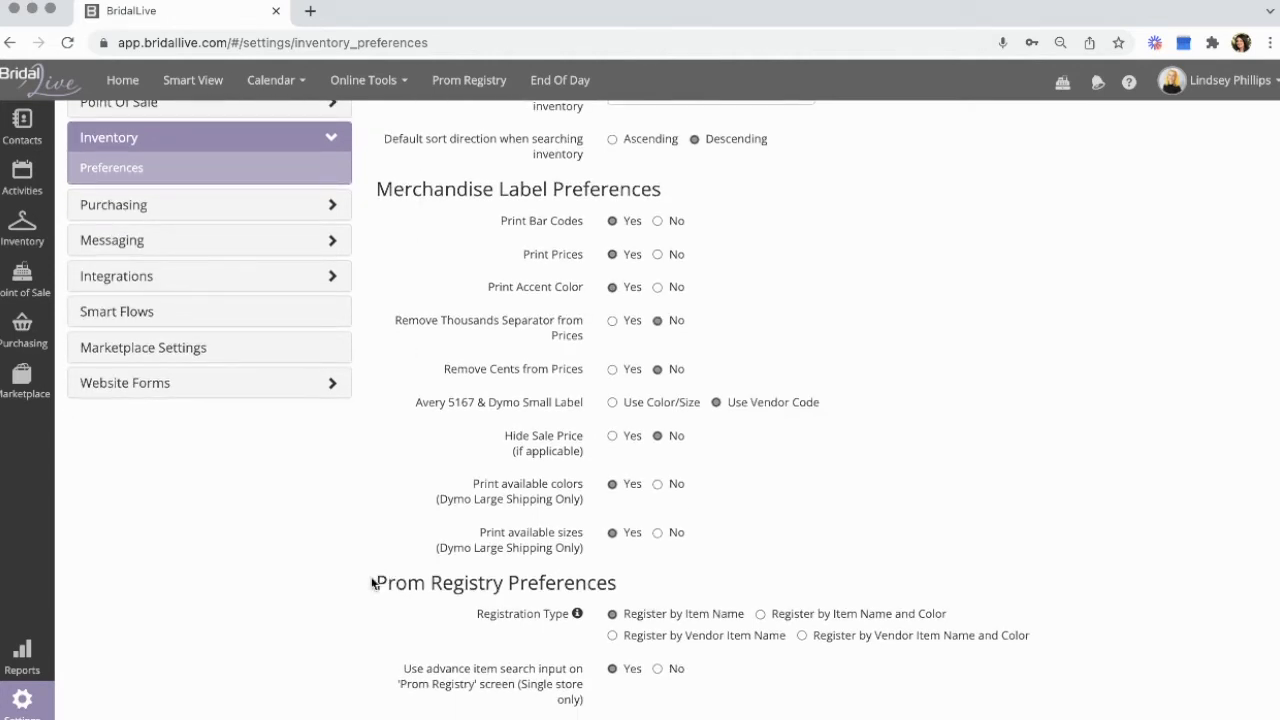
{"action": "scroll", "coordinate": [372, 586], "scroll_direction": "up", "scroll_amount": 1}
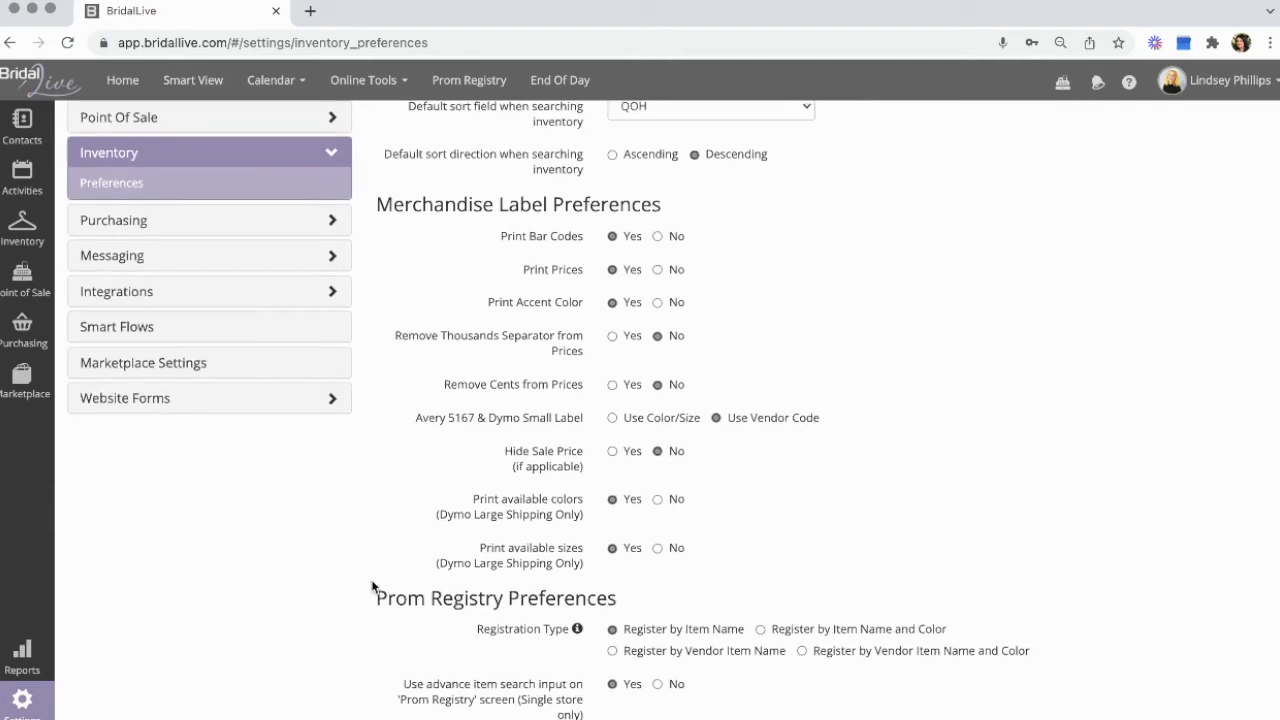
{"action": "scroll", "coordinate": [372, 586], "scroll_direction": "down", "scroll_amount": 1}
{"action": "scroll", "coordinate": [372, 586], "scroll_direction": "up", "scroll_amount": 5}
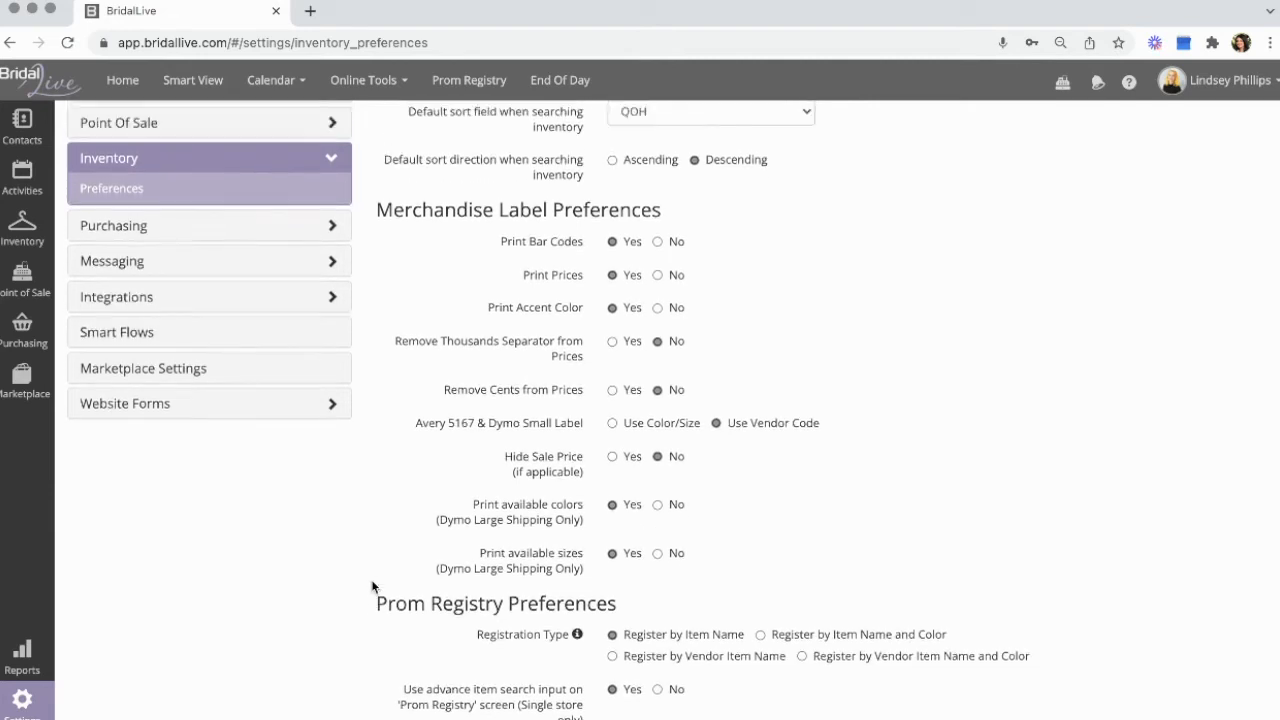
Review the purchasing preferences for purchase orders and pick up slips
{"action": "left_click", "coordinate": [193, 364]}
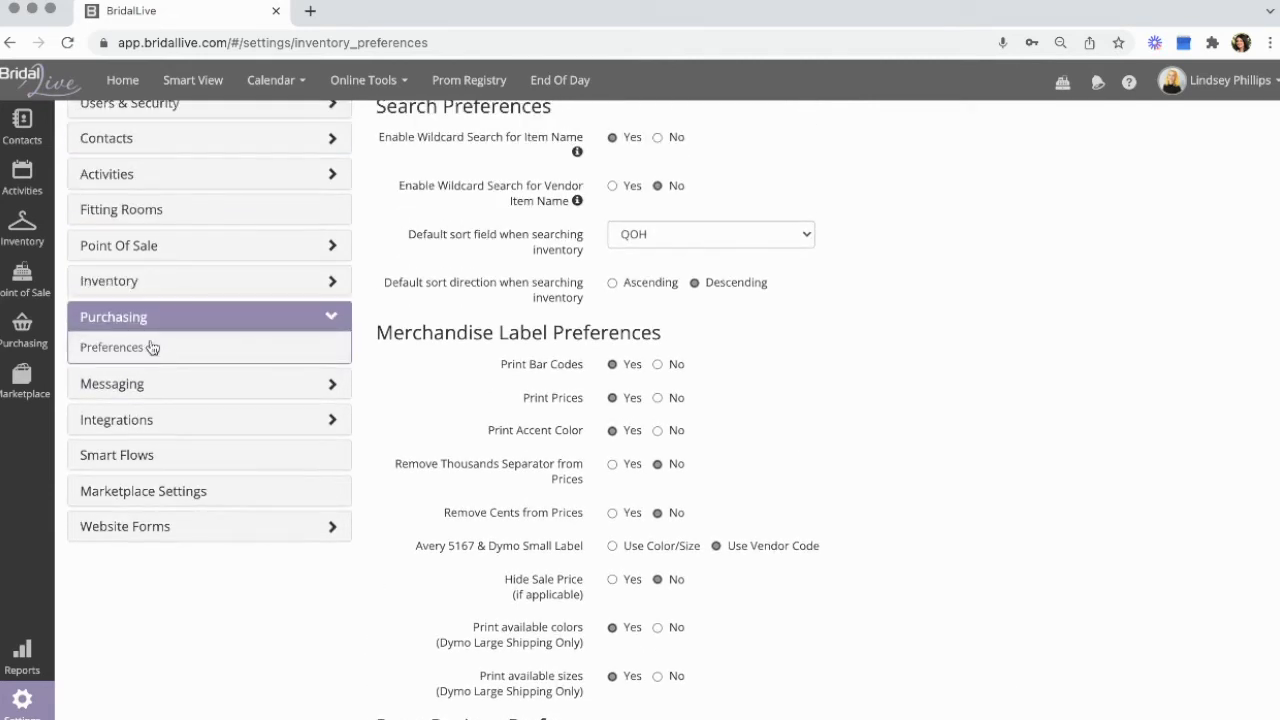
{"action": "left_click", "coordinate": [150, 346]}
{"action": "scroll", "coordinate": [401, 414], "scroll_direction": "up", "scroll_amount": 3}
{"action": "scroll", "coordinate": [401, 420], "scroll_direction": "up", "scroll_amount": 1}
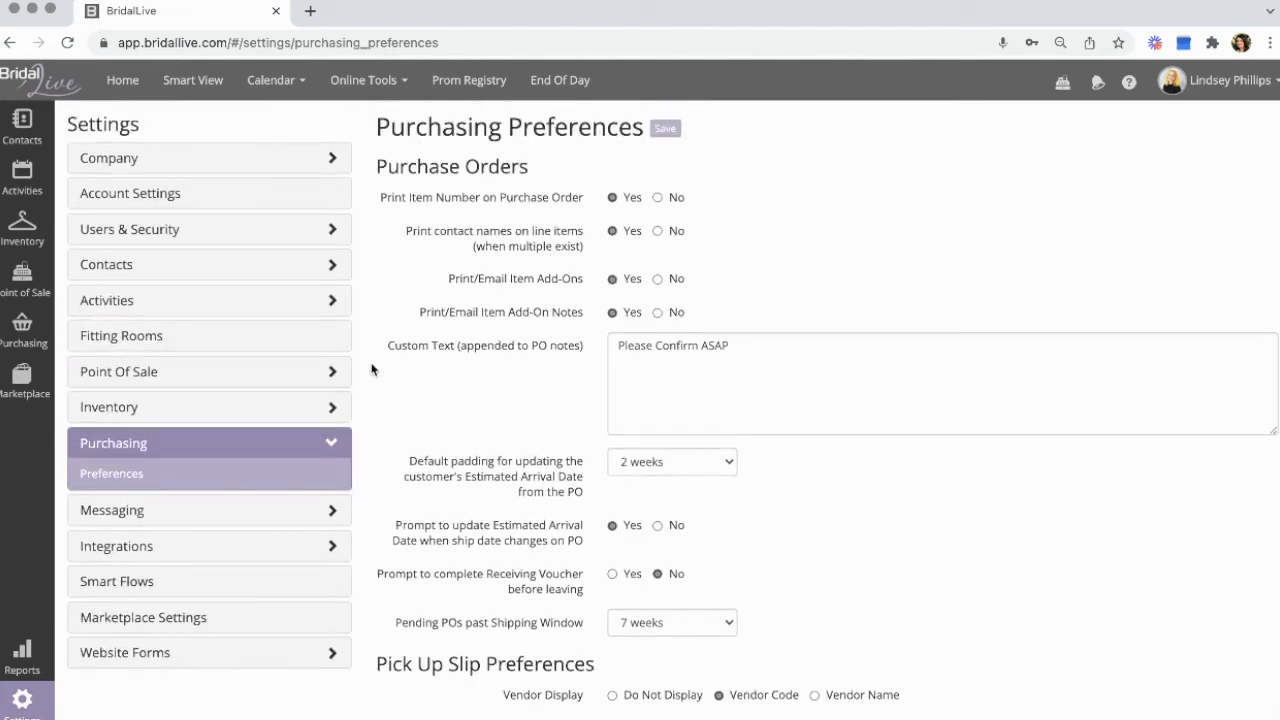
{"action": "scroll", "coordinate": [371, 369], "scroll_direction": "down", "scroll_amount": 5}
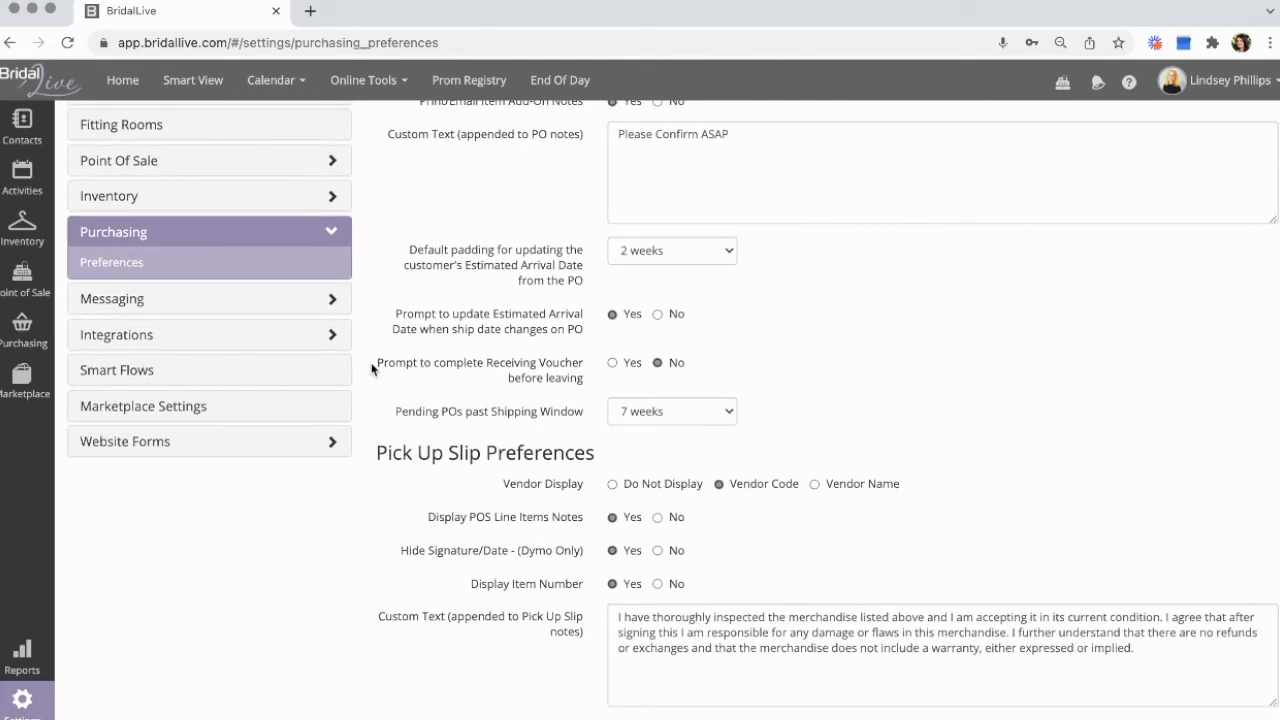
View the email settings, preview the fields for using an own email server, and switch back to letting BridalLive send email
{"action": "left_click", "coordinate": [302, 297]}
{"action": "left_click", "coordinate": [327, 299]}
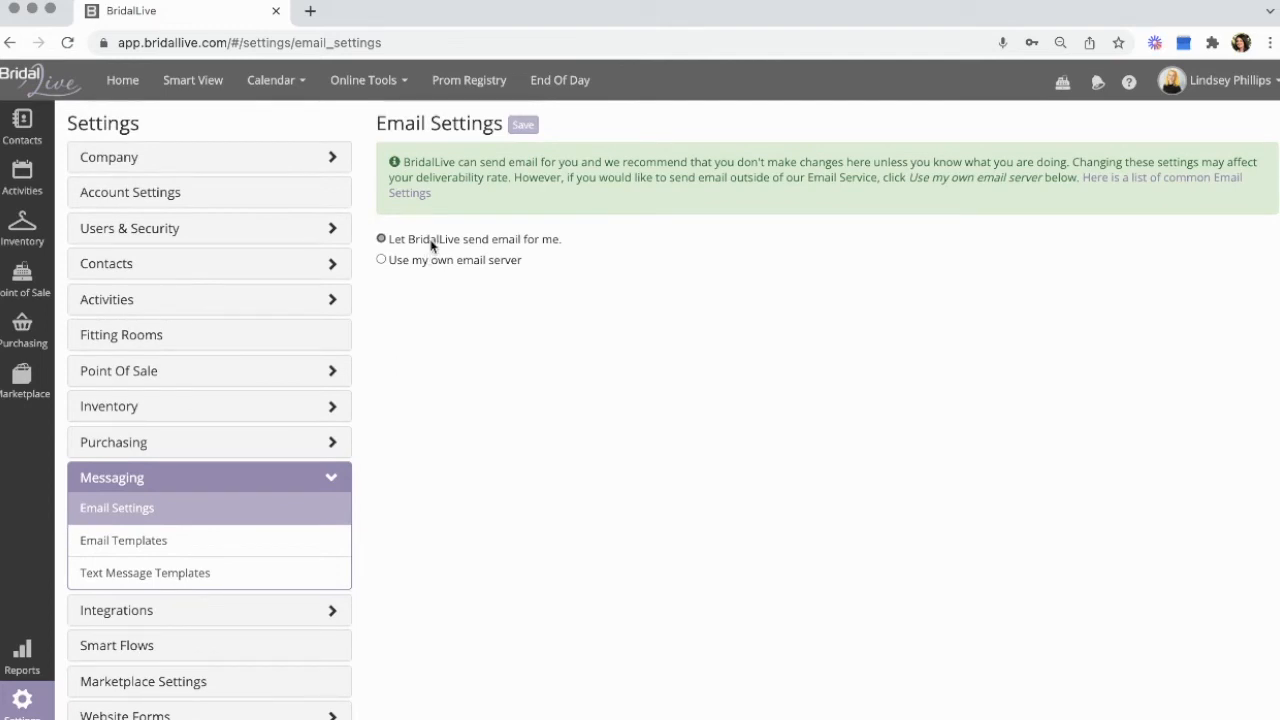
{"action": "left_click", "coordinate": [437, 262]}
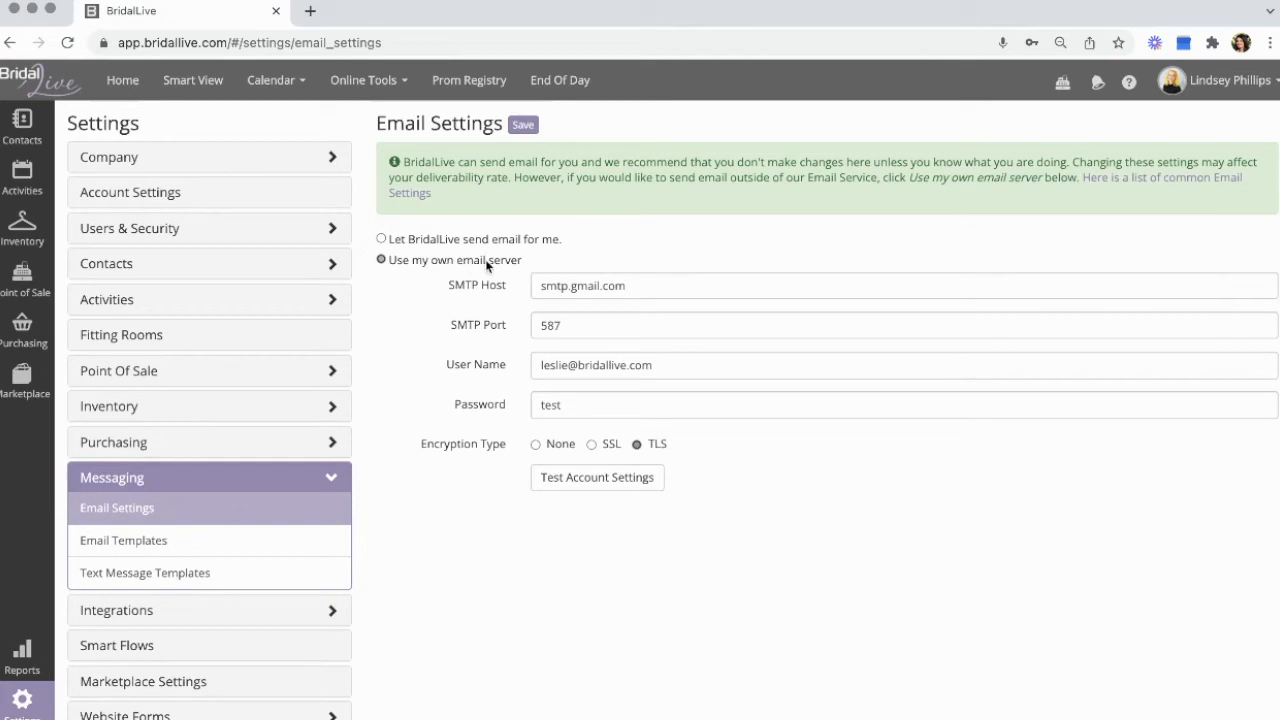
{"action": "left_click", "coordinate": [463, 240]}
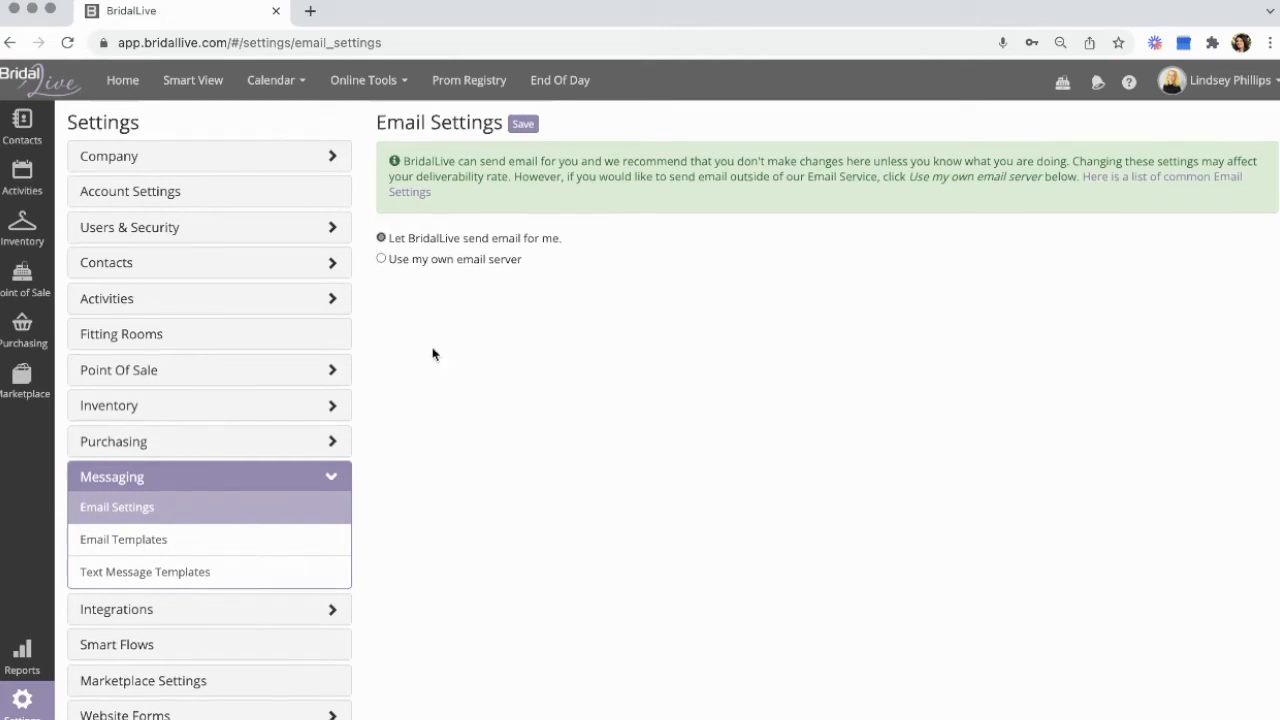
View the After checkout email template and the additional actions available for email templates
{"action": "scroll", "coordinate": [434, 352], "scroll_direction": "down", "scroll_amount": 1}
{"action": "left_click", "coordinate": [251, 513]}
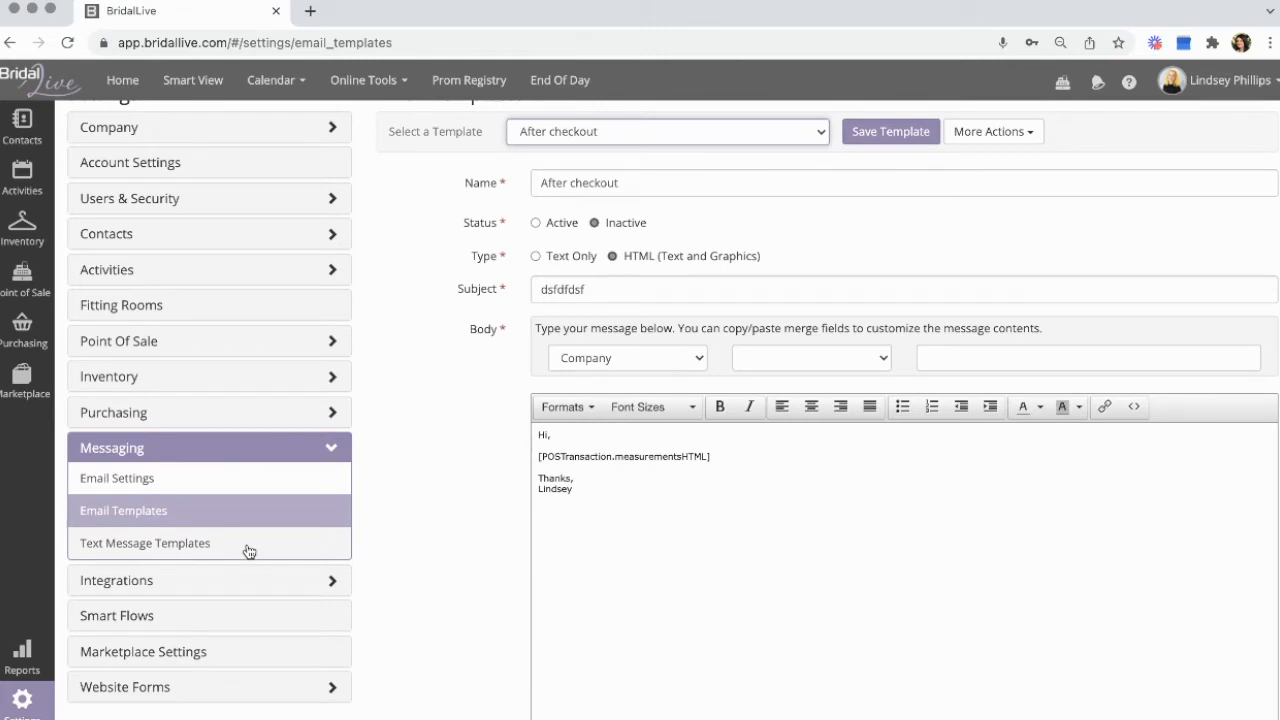
{"action": "scroll", "coordinate": [558, 318], "scroll_direction": "up", "scroll_amount": 1}
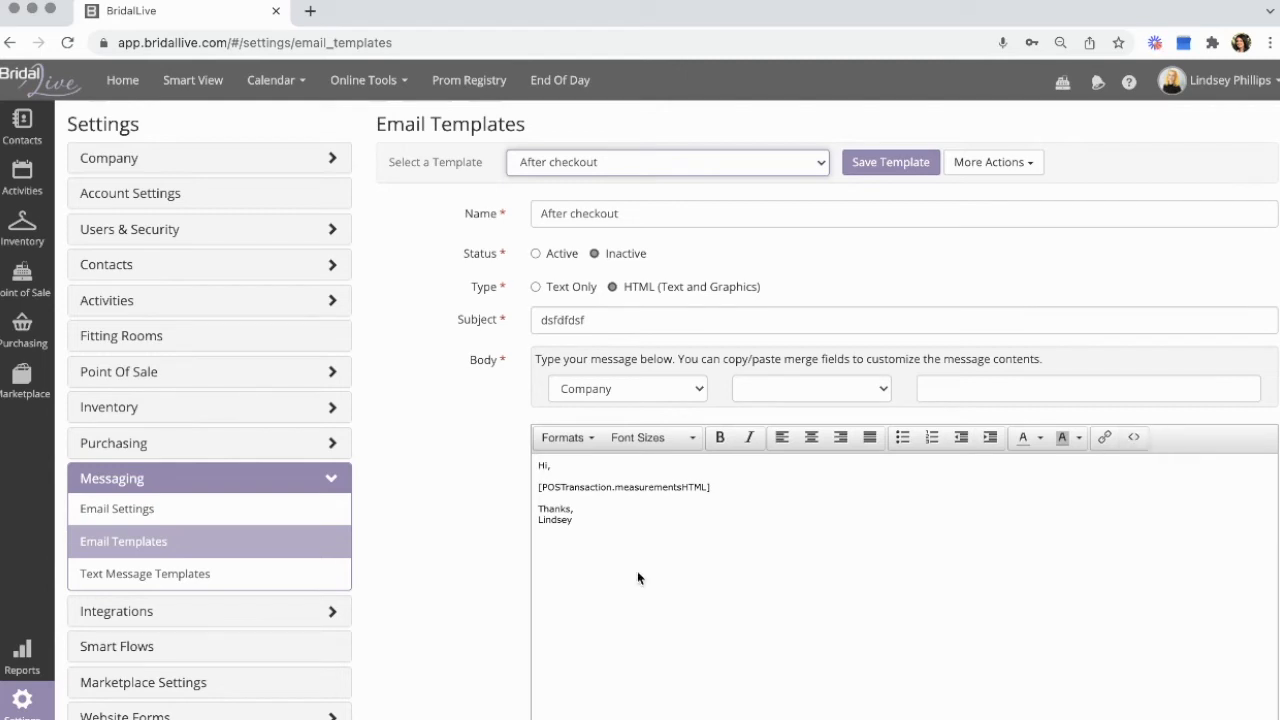
{"action": "left_click", "coordinate": [596, 531]}
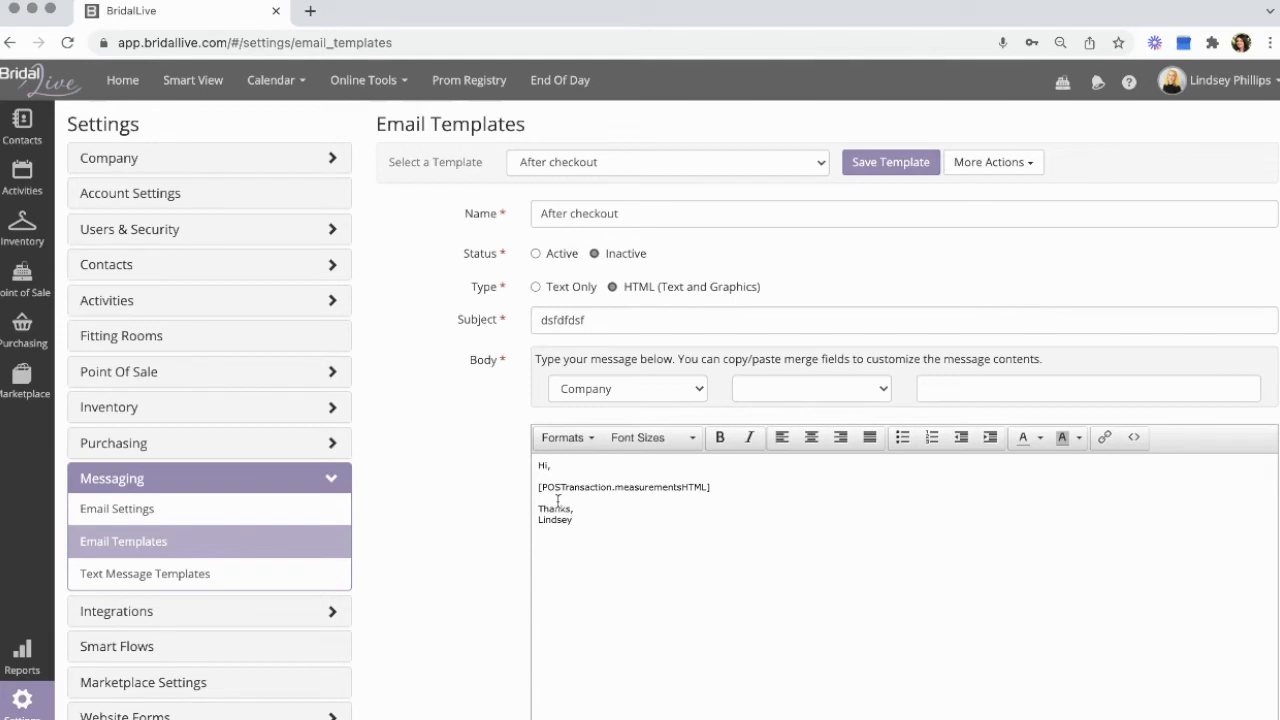
{"action": "left_click", "coordinate": [985, 163]}
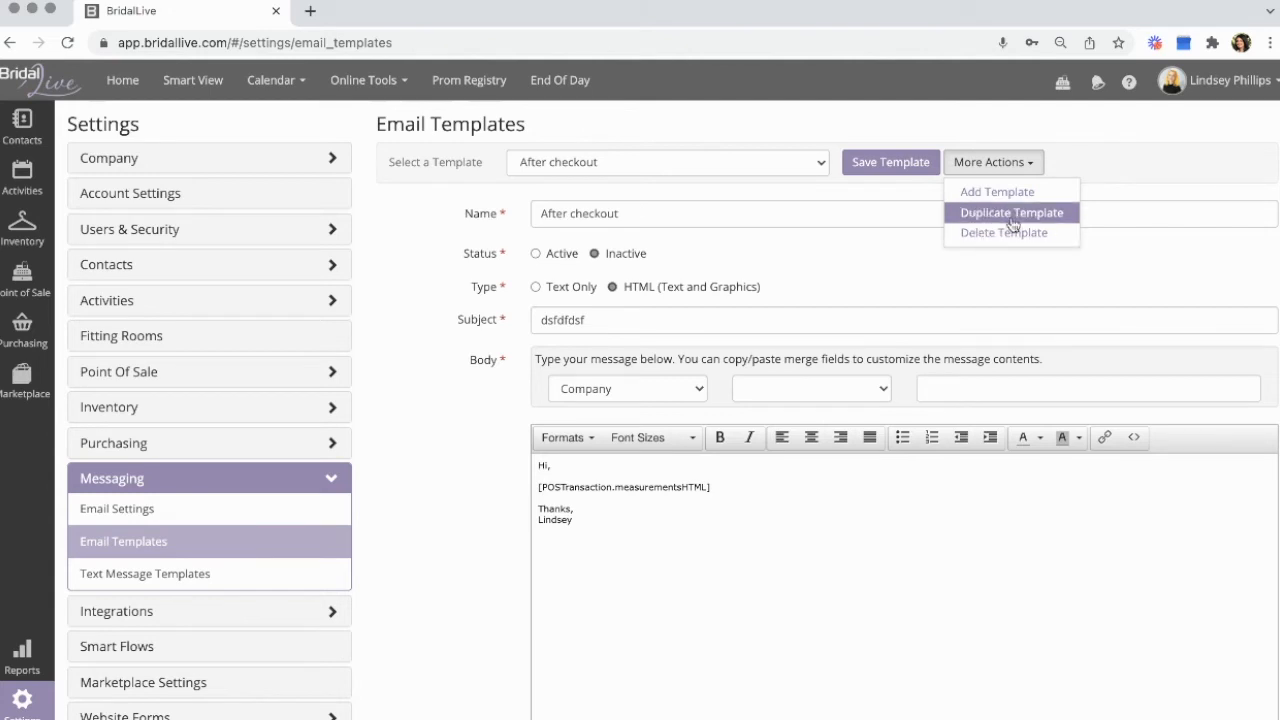
View the Appointment Confirmation text message template, the template choices and the additional template actions
{"action": "left_click", "coordinate": [290, 573]}
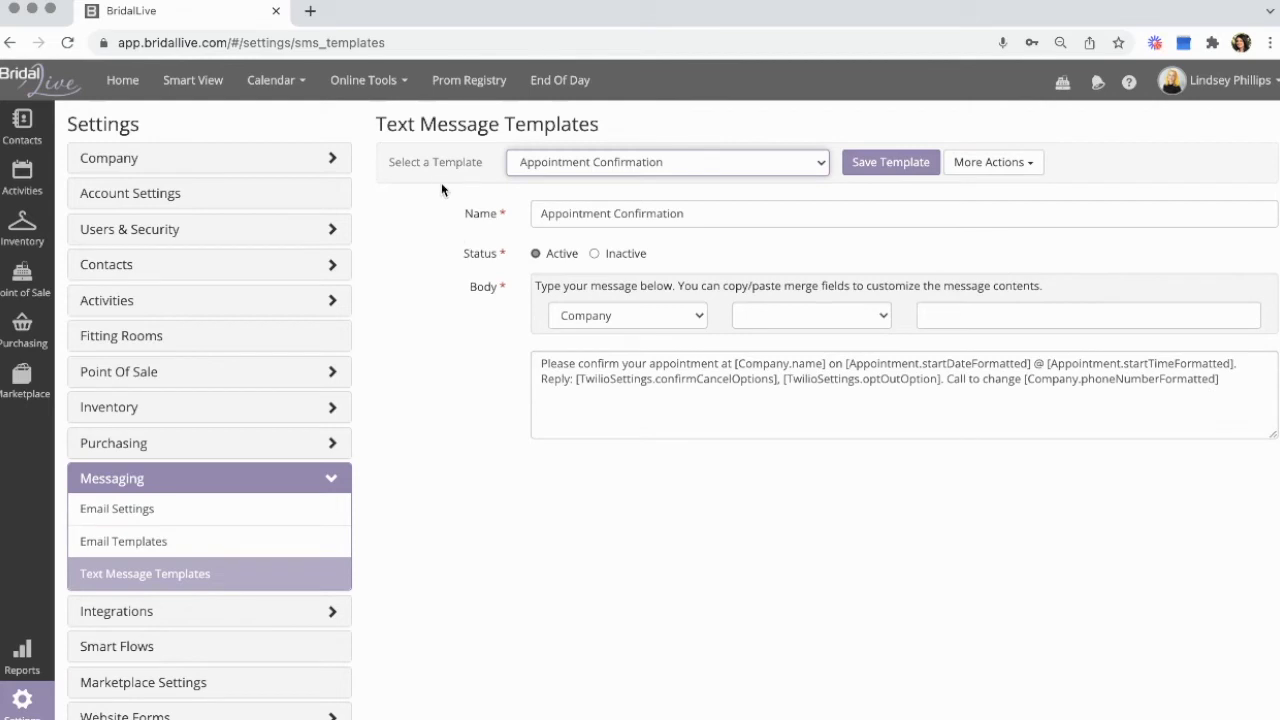
{"action": "left_click", "coordinate": [556, 160]}
{"action": "left_click", "coordinate": [555, 165]}
{"action": "left_click", "coordinate": [979, 172]}
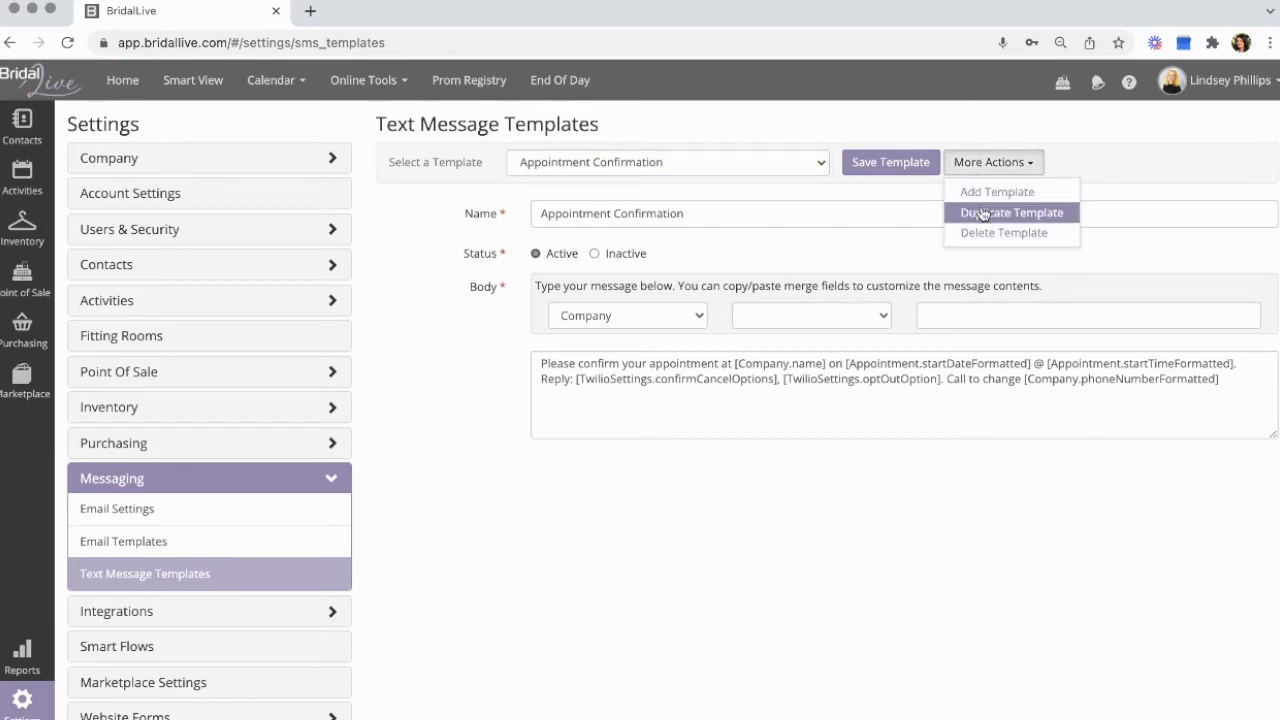
{"action": "left_click", "coordinate": [829, 260]}
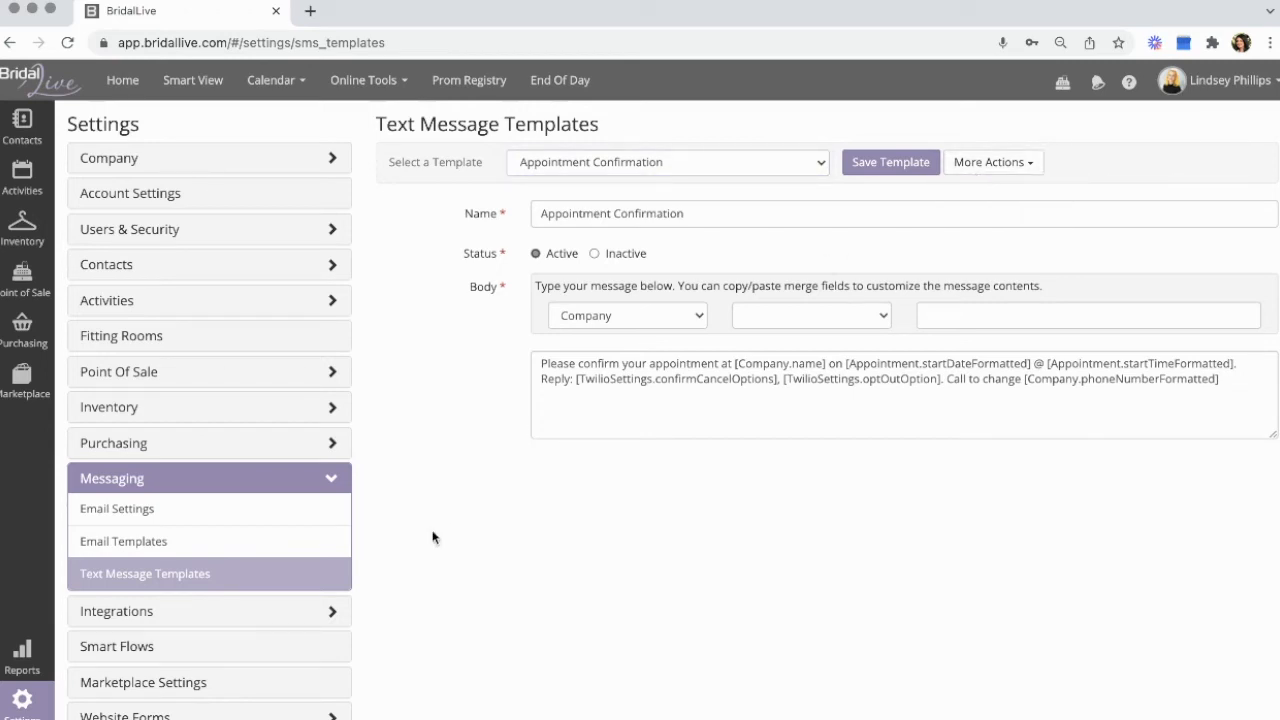
View the list of available integrations and the merchant account settings for credit card processing
{"action": "left_click", "coordinate": [325, 488]}
{"action": "left_click", "coordinate": [305, 526]}
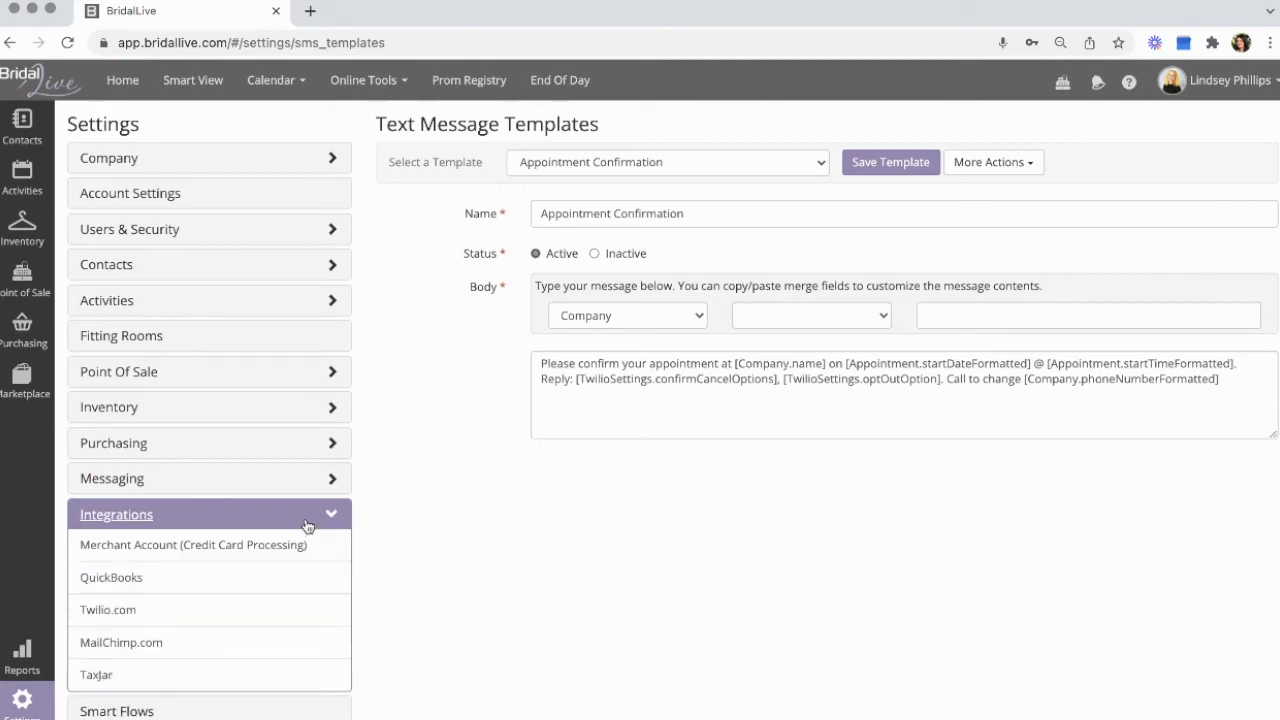
{"action": "scroll", "coordinate": [460, 480], "scroll_direction": "down", "scroll_amount": 2}
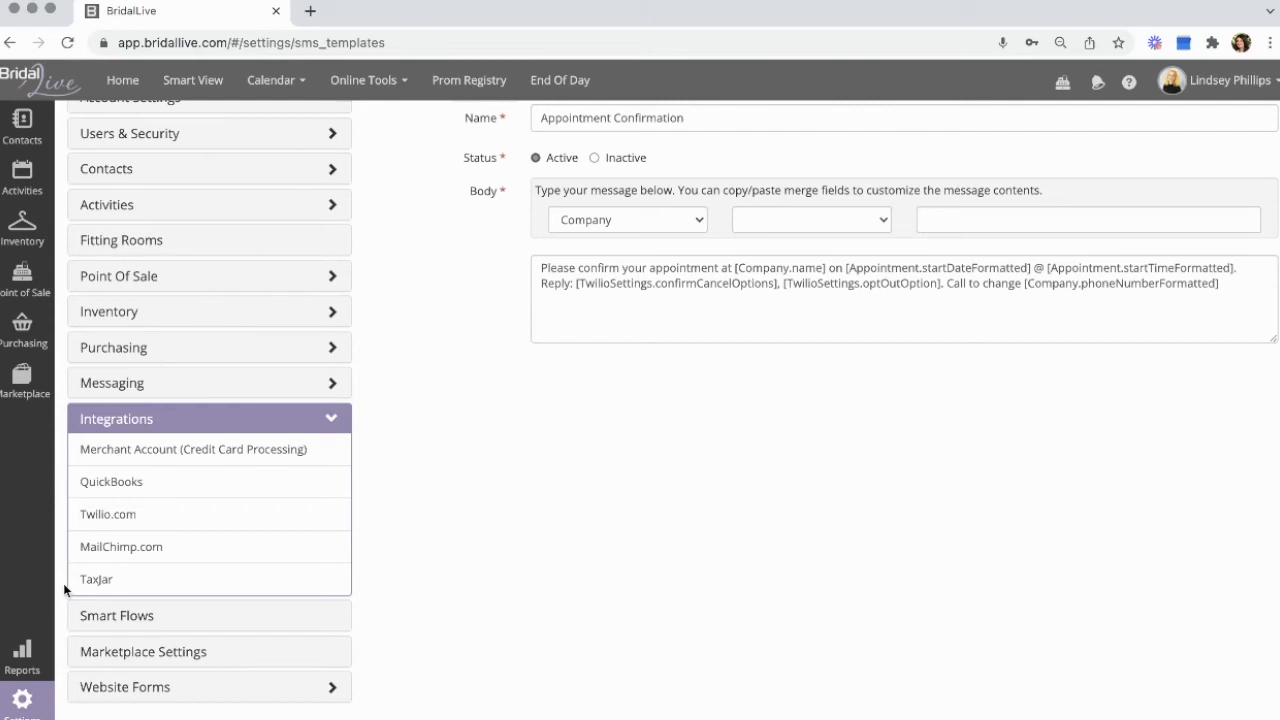
{"action": "left_click", "coordinate": [143, 463]}
{"action": "scroll", "coordinate": [382, 498], "scroll_direction": "up", "scroll_amount": 2}
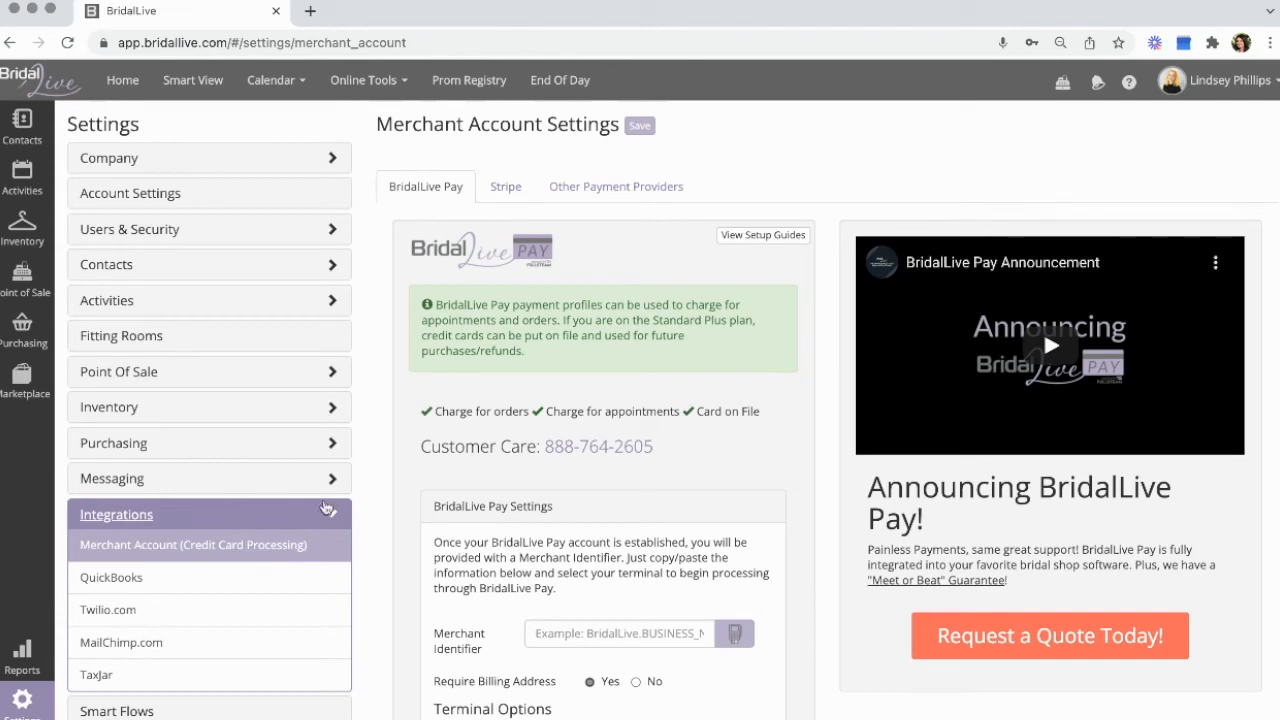
Examine the Appt Canceled smart flow, including its trigger and its email, SMS and task steps
{"action": "scroll", "coordinate": [325, 507], "scroll_direction": "down", "scroll_amount": 3}
{"action": "left_click", "coordinate": [263, 520]}
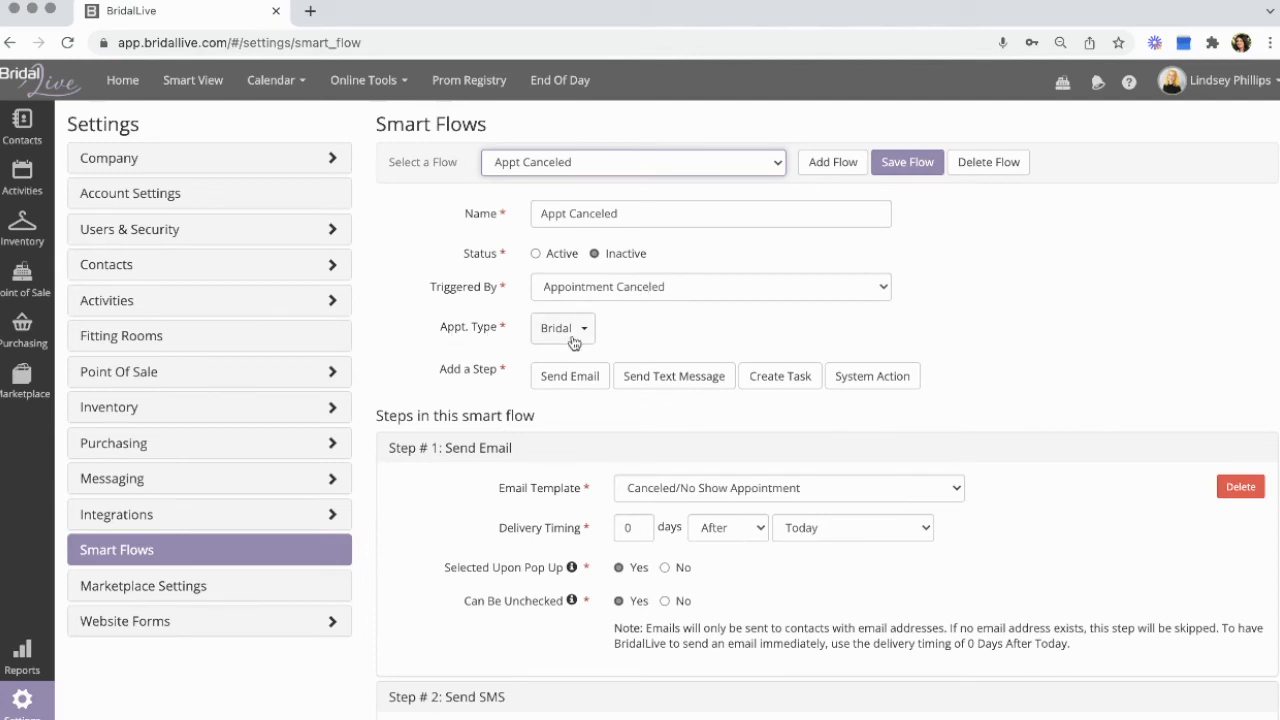
{"action": "scroll", "coordinate": [572, 340], "scroll_direction": "down", "scroll_amount": 2}
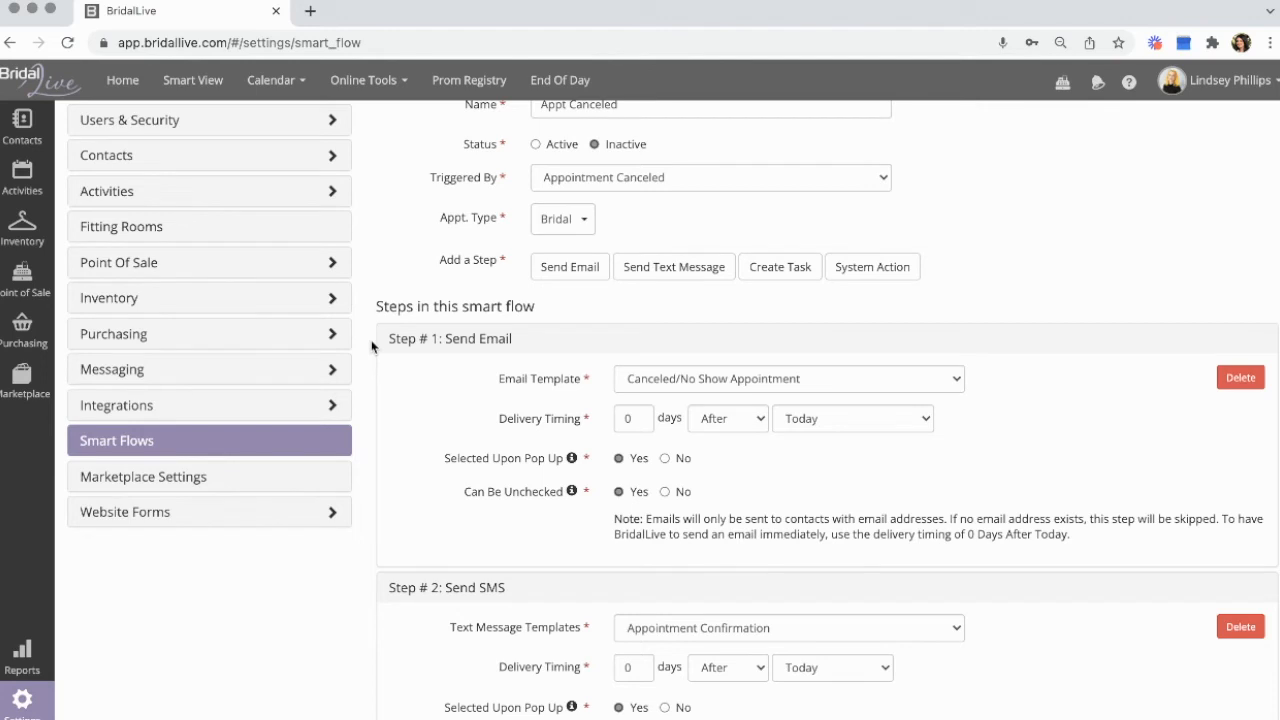
{"action": "scroll", "coordinate": [371, 346], "scroll_direction": "down", "scroll_amount": 1}
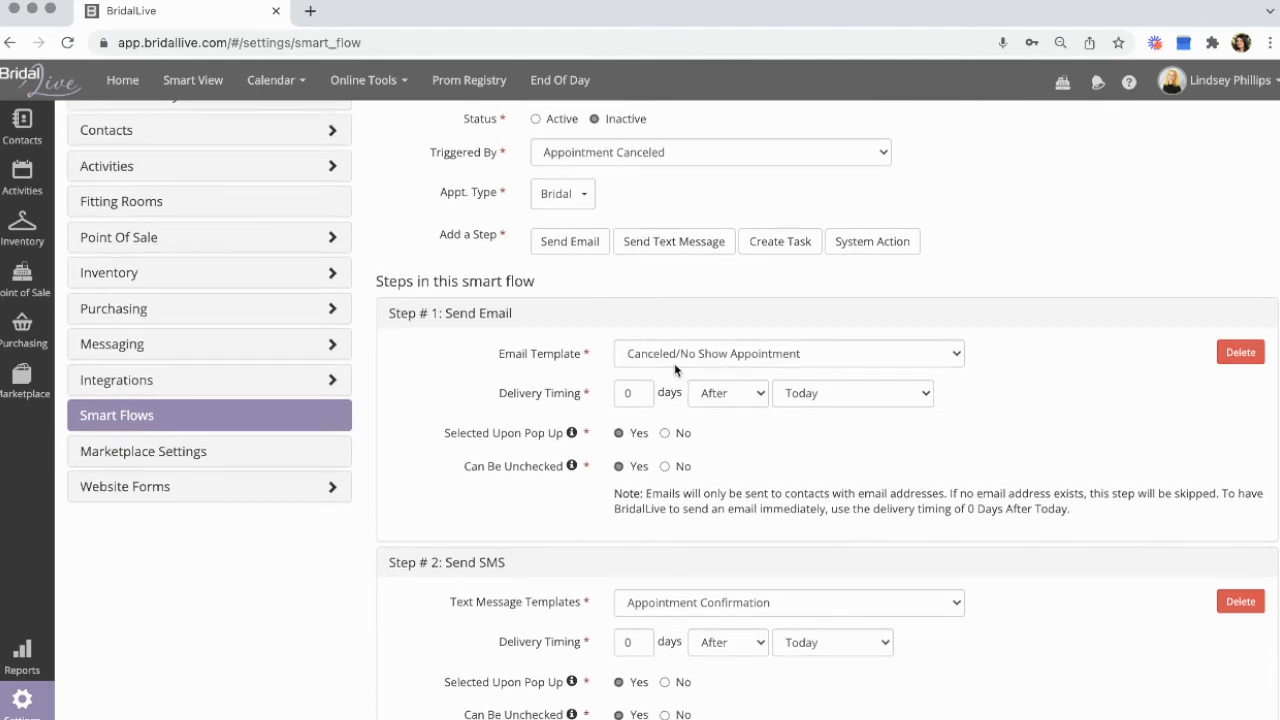
{"action": "scroll", "coordinate": [389, 359], "scroll_direction": "down", "scroll_amount": 3}
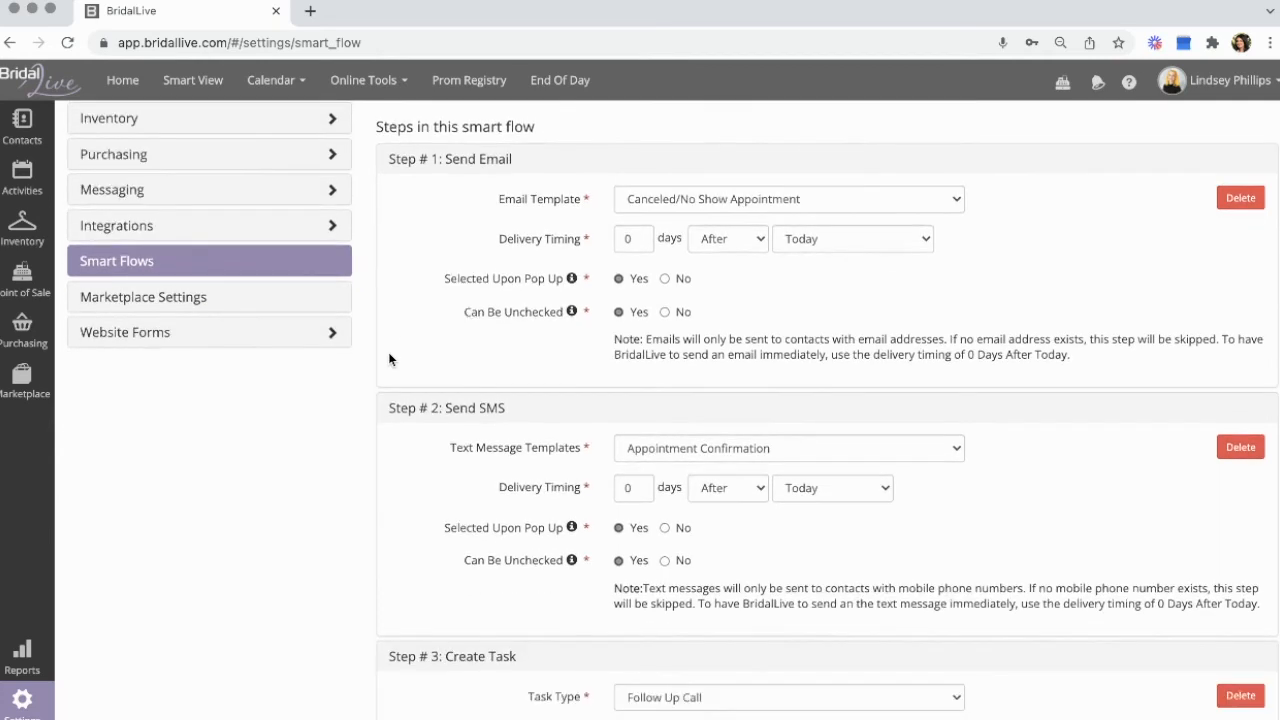
{"action": "scroll", "coordinate": [390, 359], "scroll_direction": "down", "scroll_amount": 1}
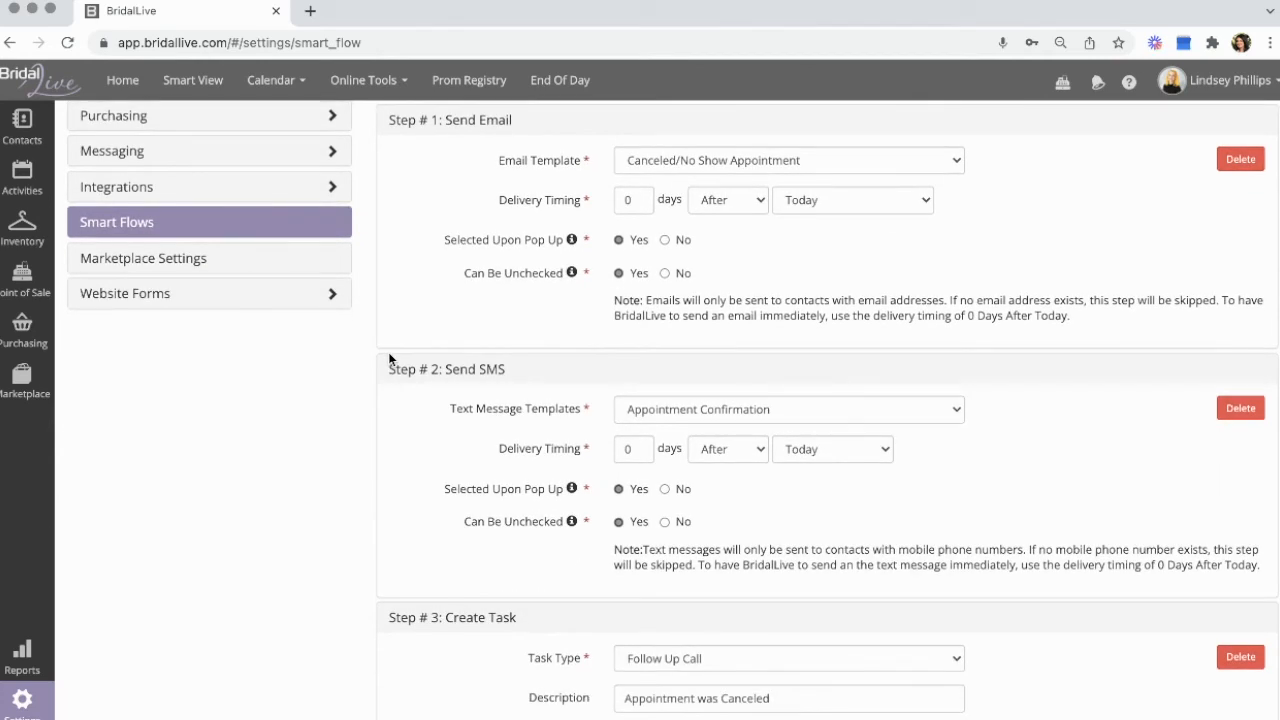
{"action": "scroll", "coordinate": [389, 359], "scroll_direction": "down", "scroll_amount": 5}
{"action": "scroll", "coordinate": [389, 359], "scroll_direction": "down", "scroll_amount": 2}
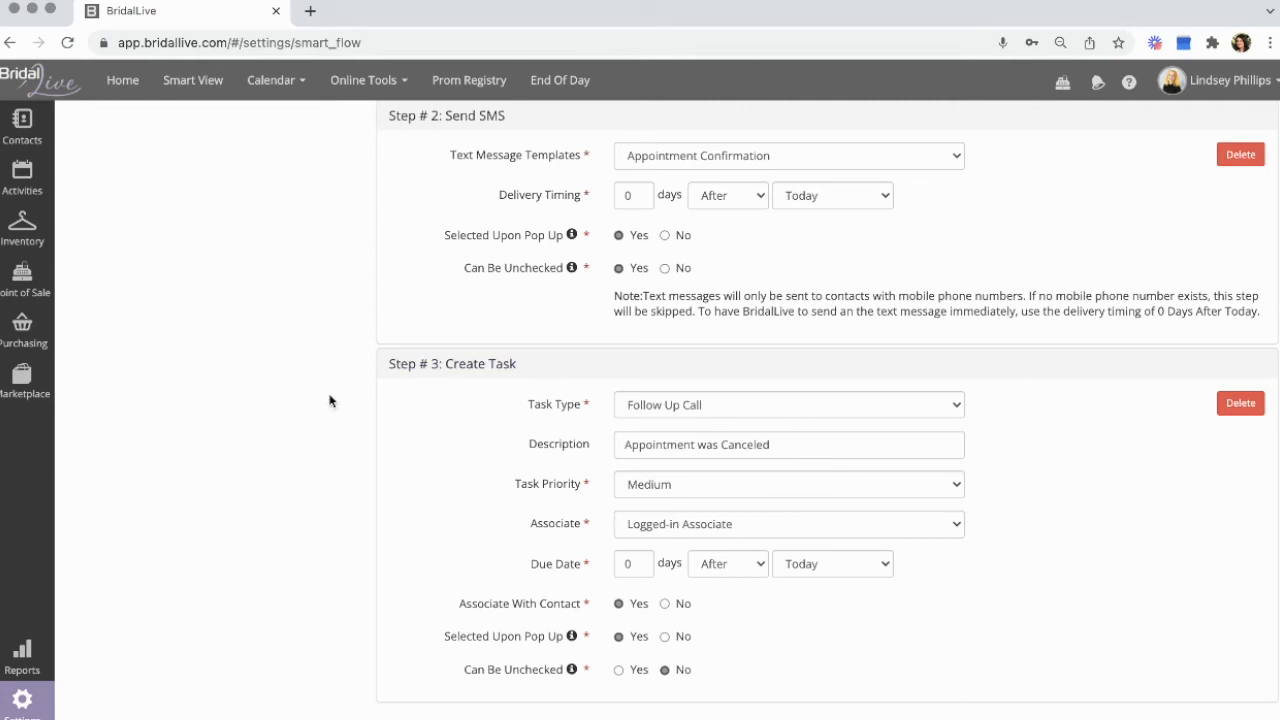
{"action": "scroll", "coordinate": [329, 400], "scroll_direction": "up", "scroll_amount": 5}
{"action": "scroll", "coordinate": [356, 406], "scroll_direction": "up", "scroll_amount": 5}
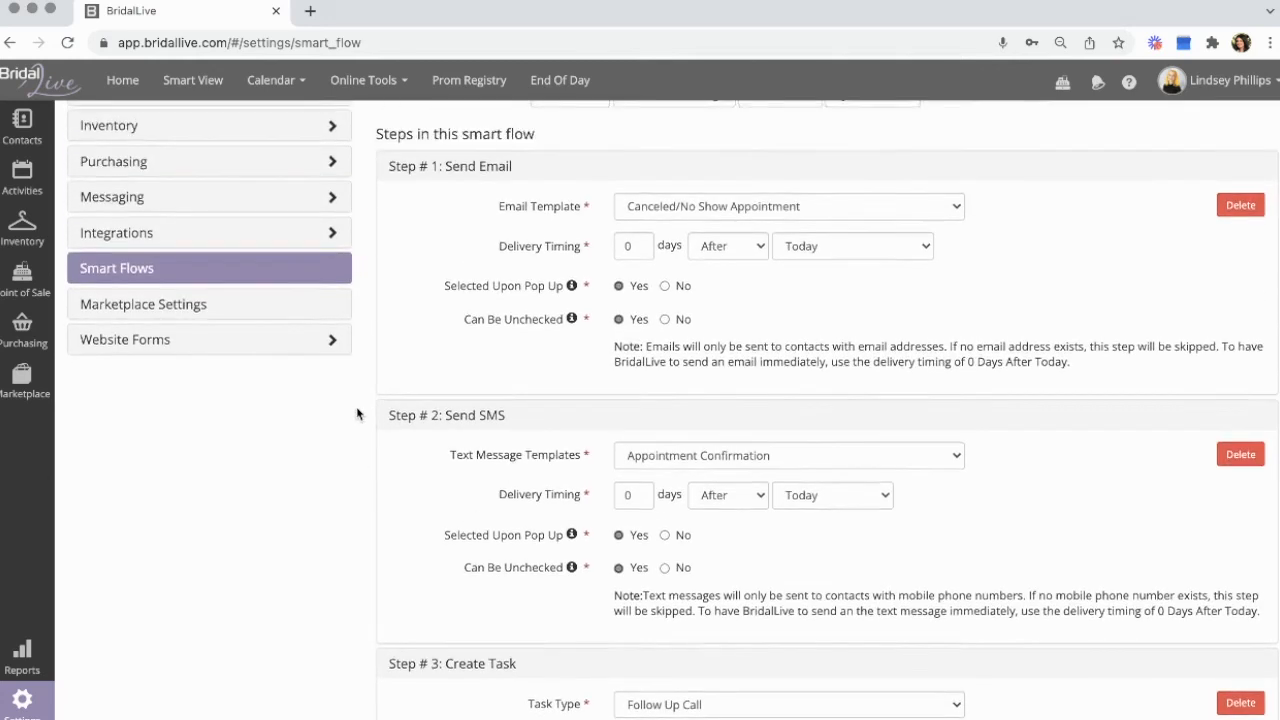
{"action": "scroll", "coordinate": [357, 413], "scroll_direction": "up", "scroll_amount": 2}
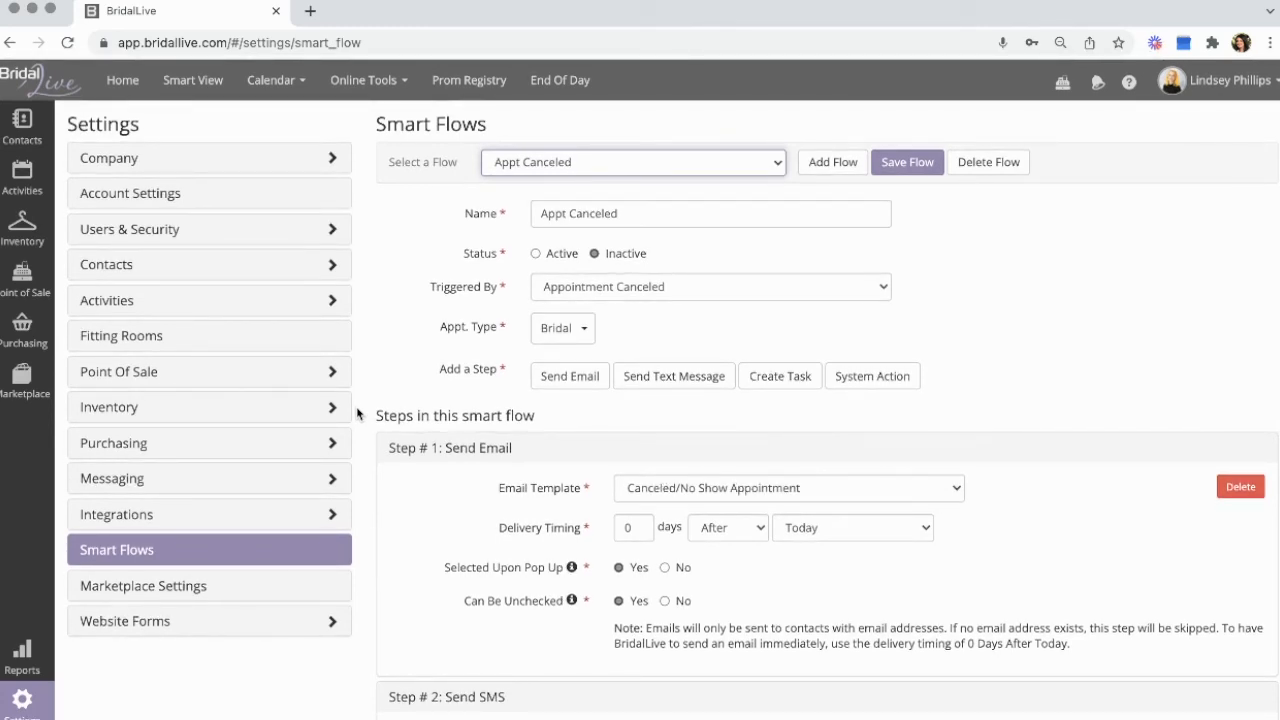
View the Marketplace department assignments, then the general website form settings and the list of available forms
{"action": "left_click", "coordinate": [224, 596]}
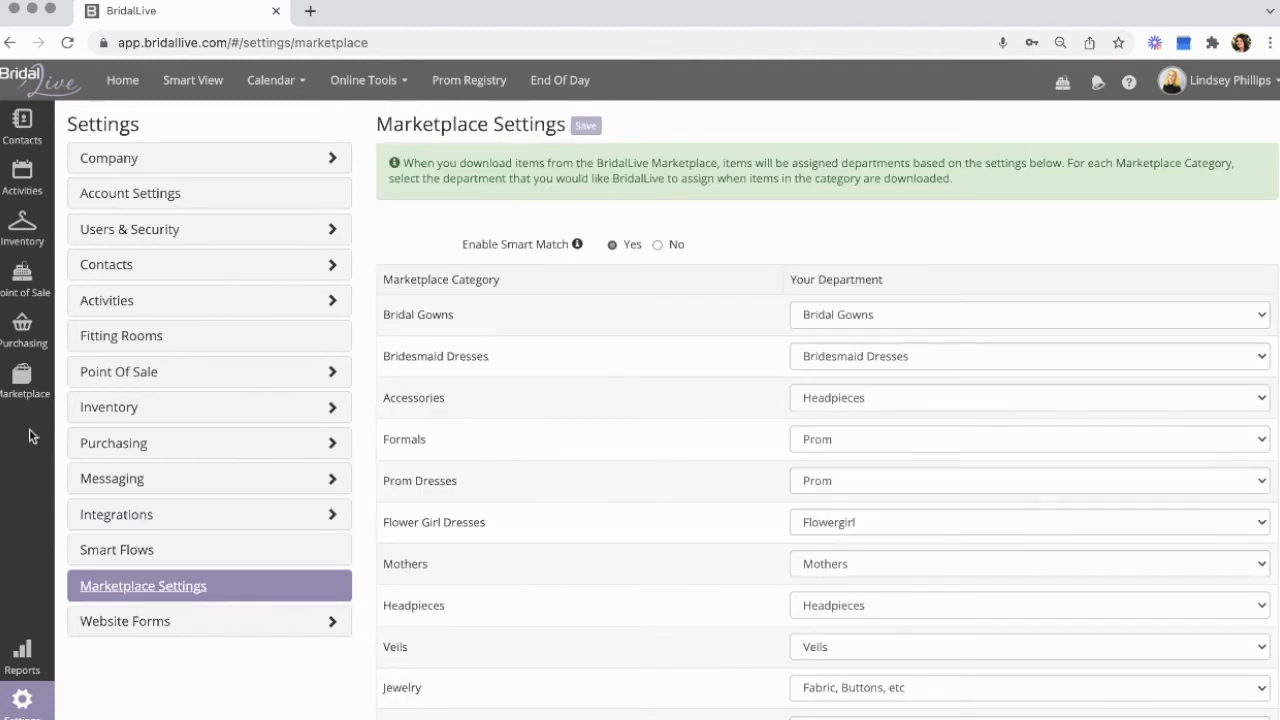
{"action": "mouse_move", "coordinate": [23, 404]}
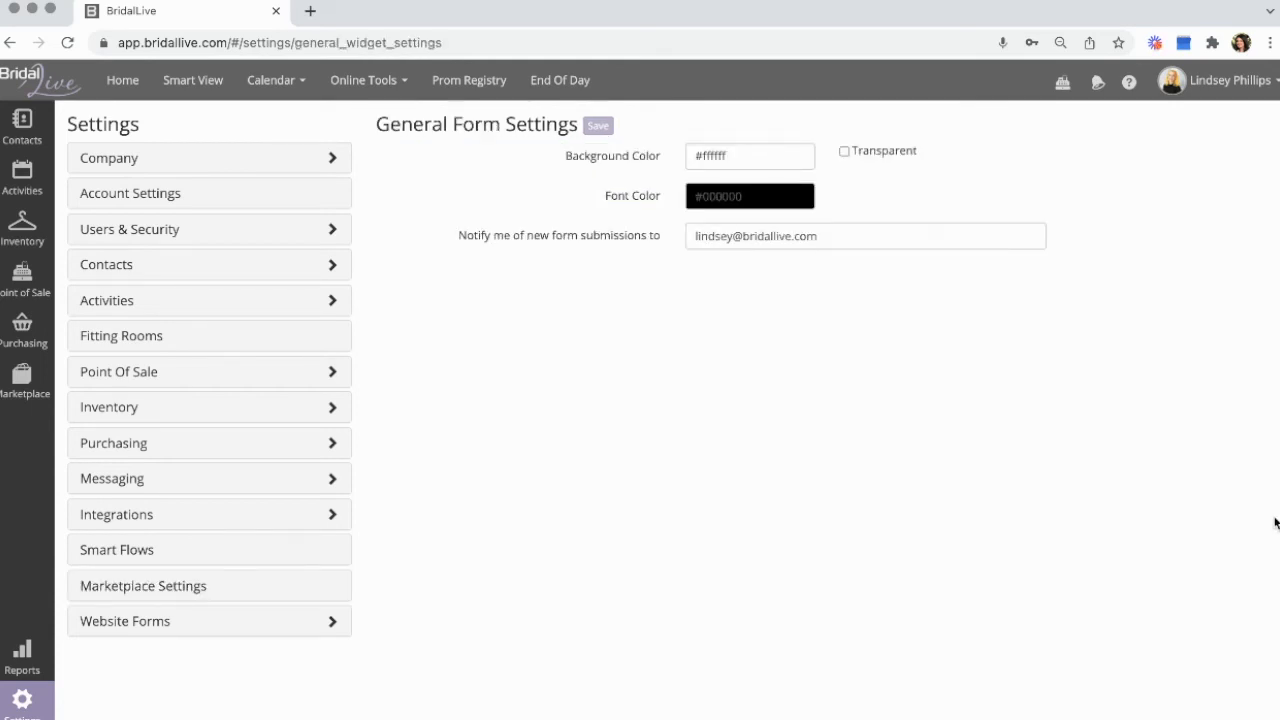
{"action": "left_click", "coordinate": [311, 619]}
{"action": "scroll", "coordinate": [311, 619], "scroll_direction": "down", "scroll_amount": 1}
{"action": "scroll", "coordinate": [311, 619], "scroll_direction": "up", "scroll_amount": 1}
{"action": "scroll", "coordinate": [311, 619], "scroll_direction": "down", "scroll_amount": 3}
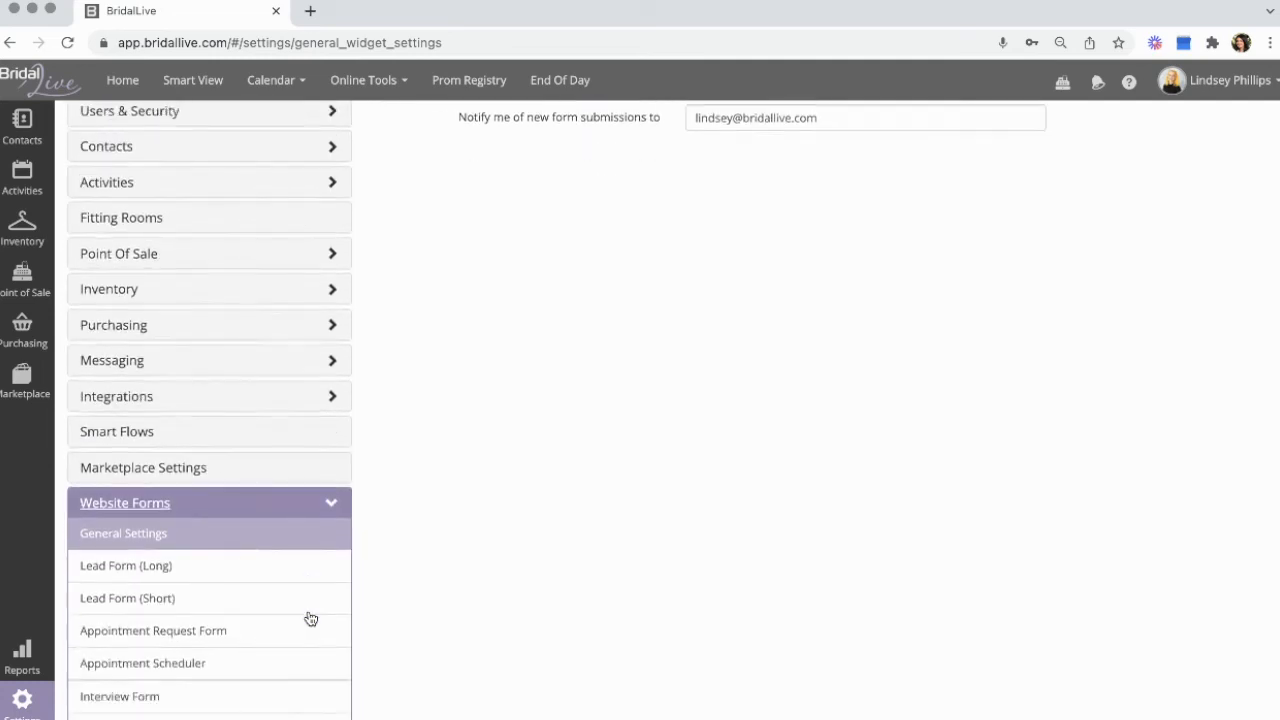
{"action": "scroll", "coordinate": [311, 619], "scroll_direction": "down", "scroll_amount": 2}
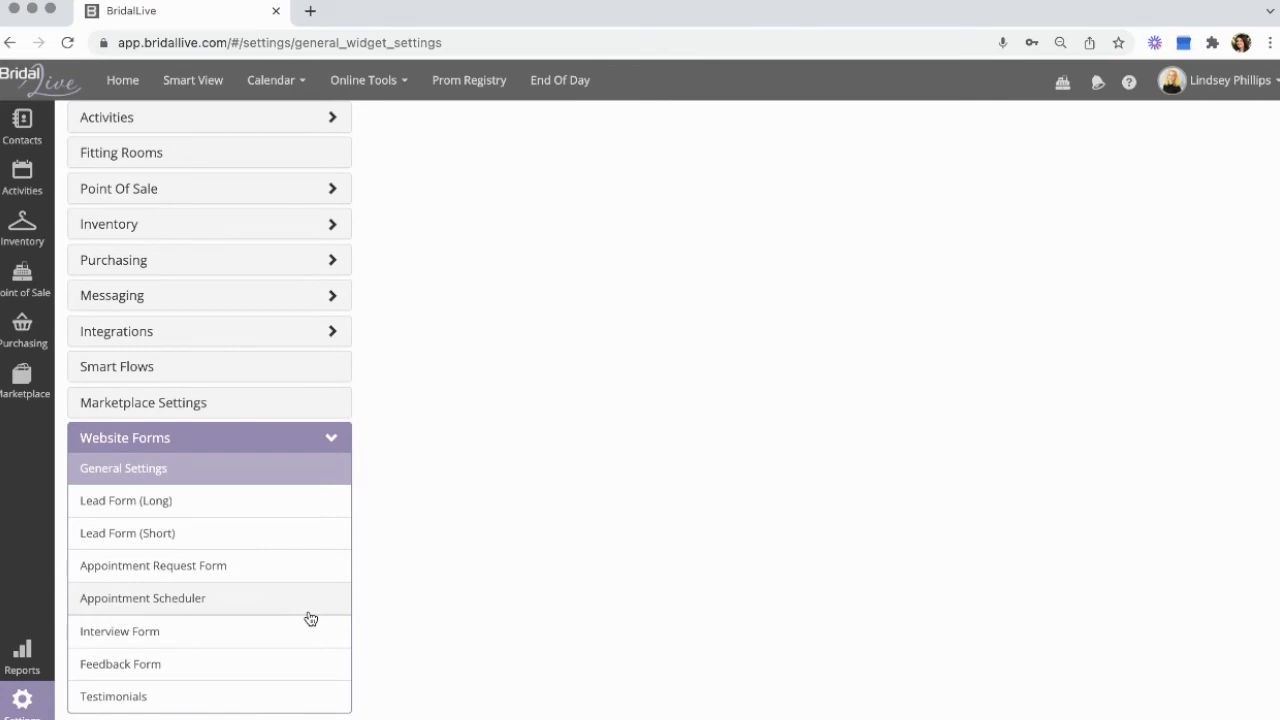
{"action": "scroll", "coordinate": [311, 619], "scroll_direction": "down", "scroll_amount": 1}
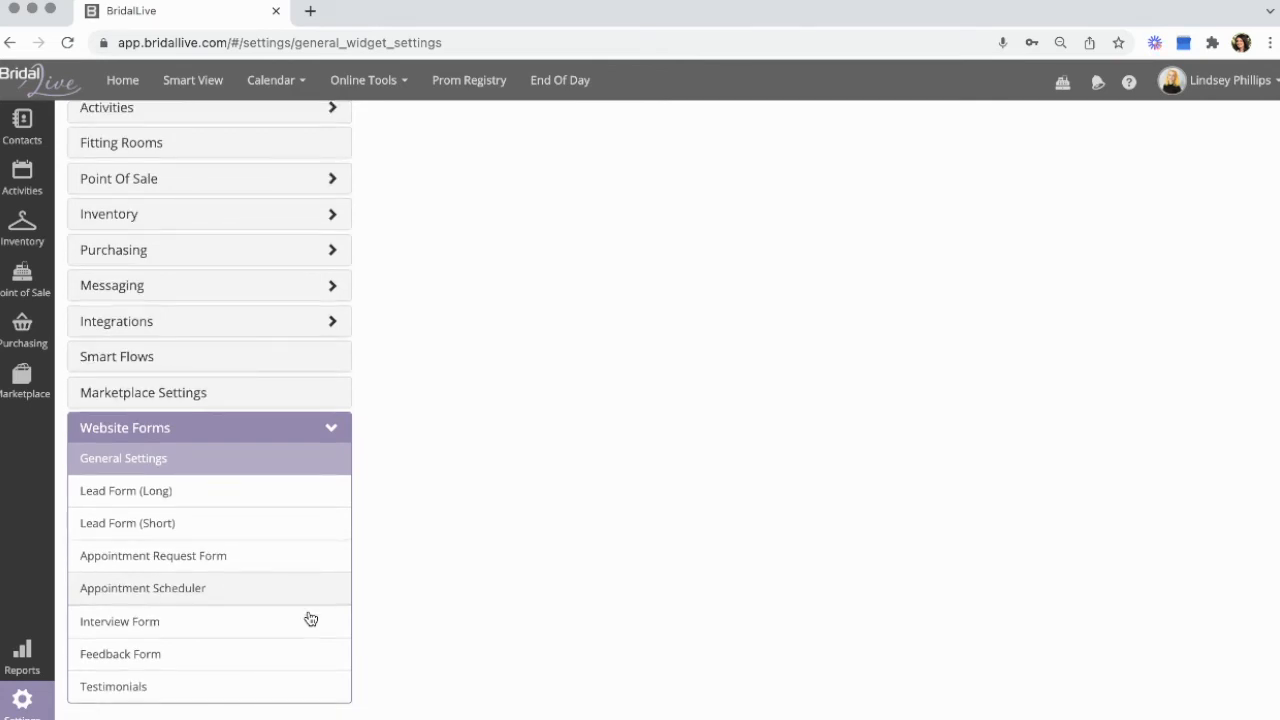
Highlight the label for new form submission notifications in the general form settings and look over the list of website forms
{"action": "scroll", "coordinate": [311, 619], "scroll_direction": "up", "scroll_amount": 5}
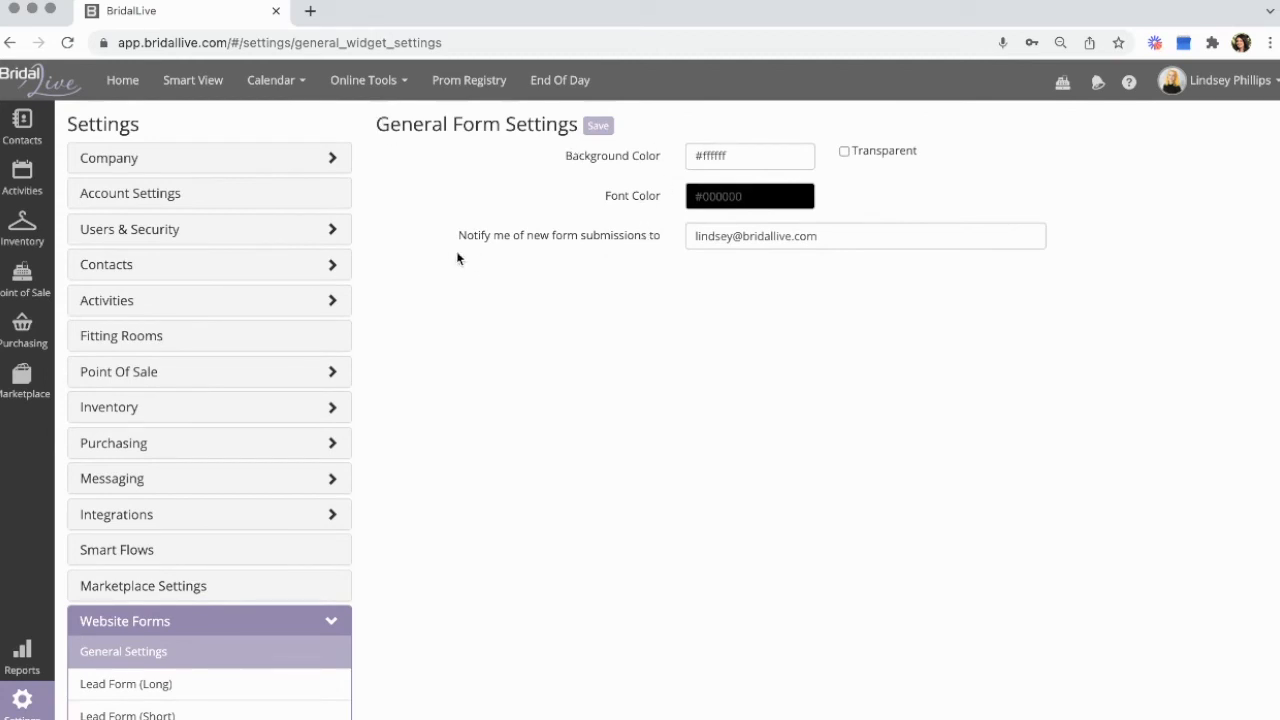
{"action": "left_click_drag", "start_coordinate": [455, 244], "coordinate": [663, 249]}
{"action": "scroll", "coordinate": [663, 249], "scroll_direction": "down", "scroll_amount": 2}
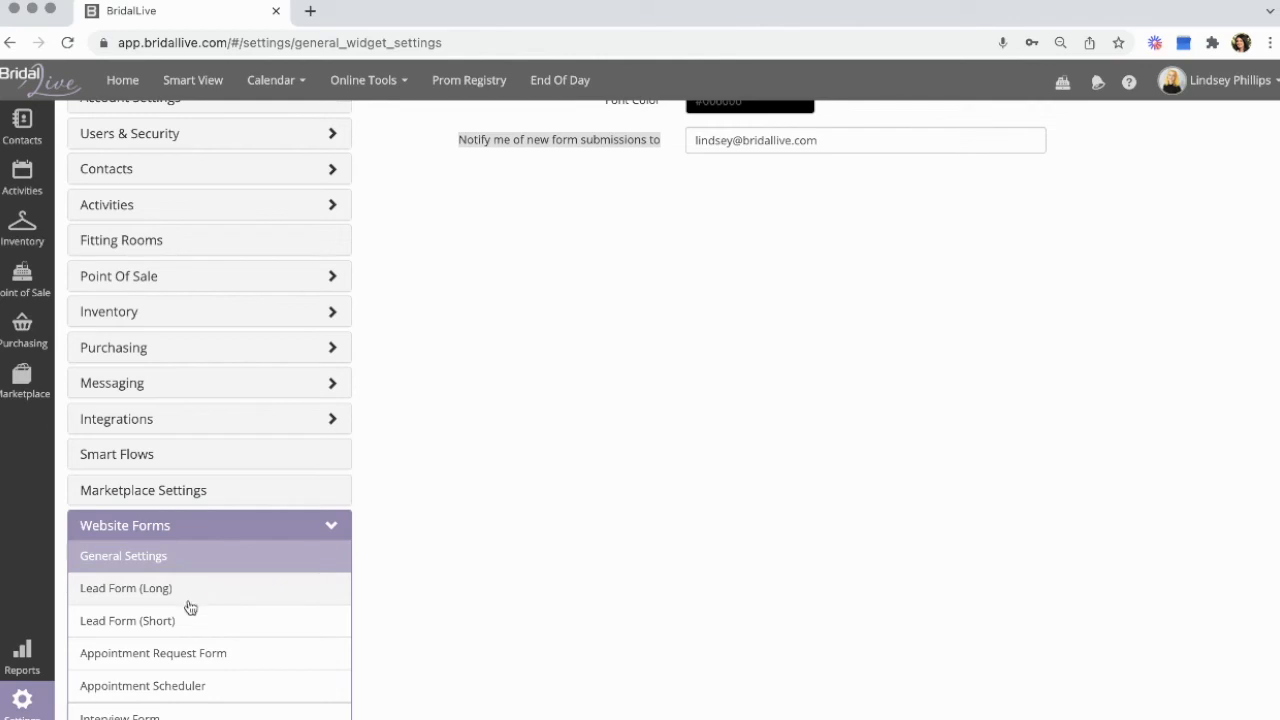
{"action": "scroll", "coordinate": [189, 636], "scroll_direction": "down", "scroll_amount": 1}
{"action": "scroll", "coordinate": [188, 636], "scroll_direction": "down", "scroll_amount": 1}
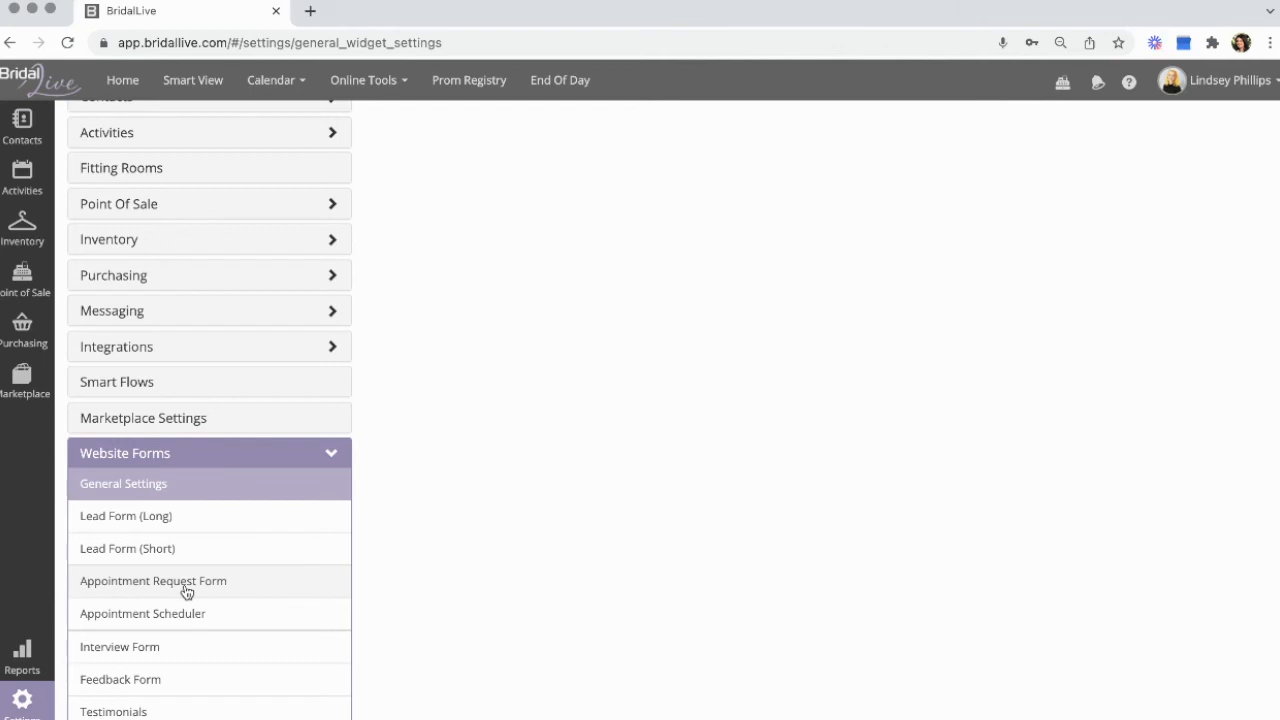
Open the Appointment Request Form settings and review its text, field visibility, appointment time options and appointment hours
{"action": "left_click", "coordinate": [185, 591]}
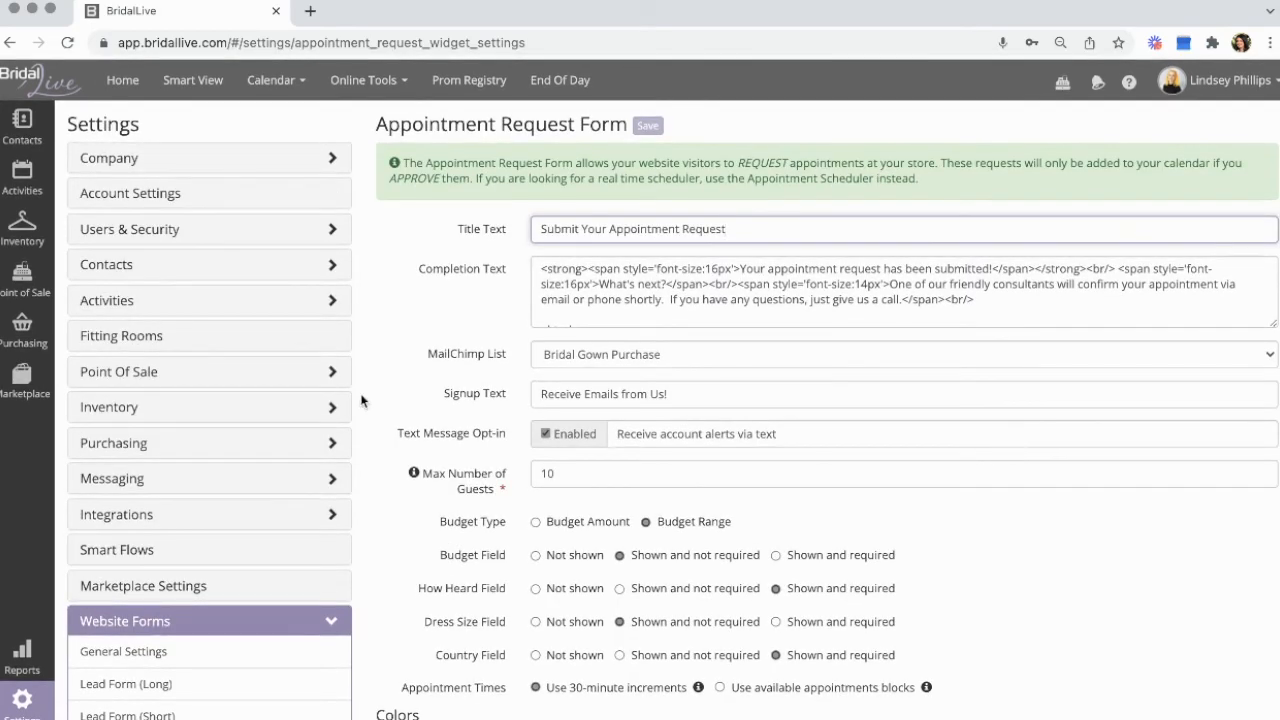
{"action": "scroll", "coordinate": [378, 406], "scroll_direction": "down", "scroll_amount": 3}
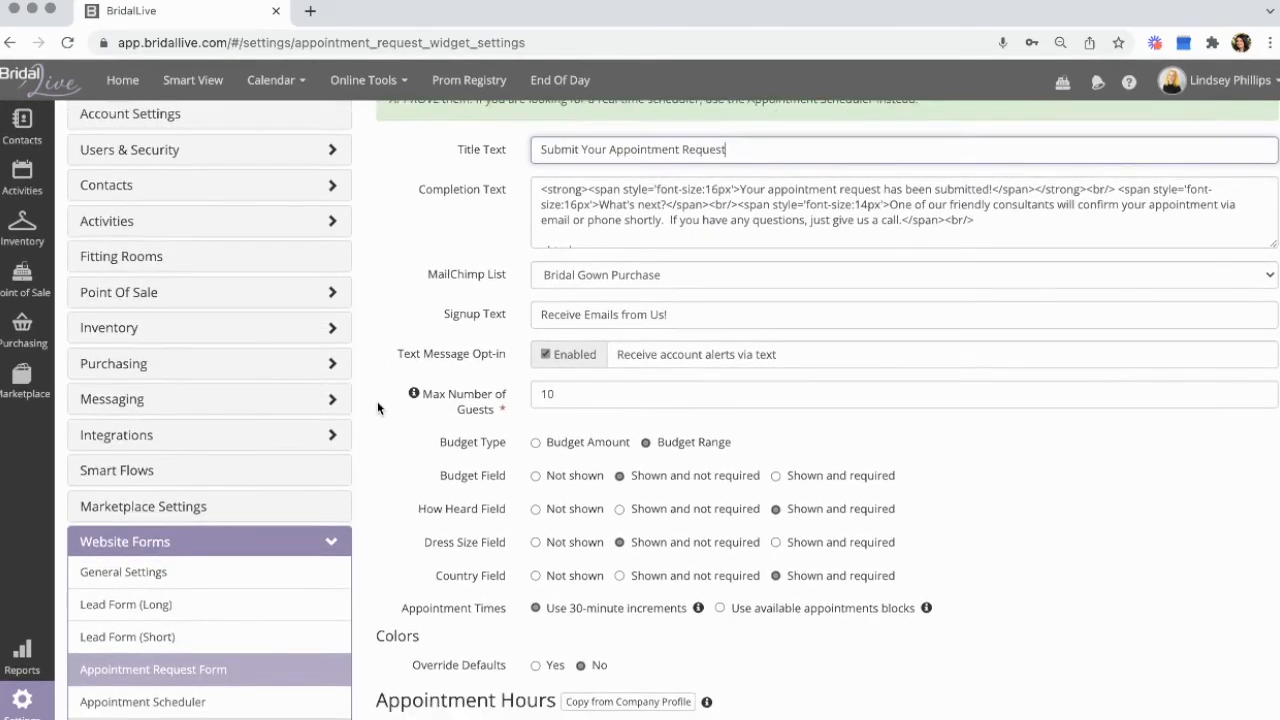
{"action": "scroll", "coordinate": [380, 401], "scroll_direction": "up", "scroll_amount": 2}
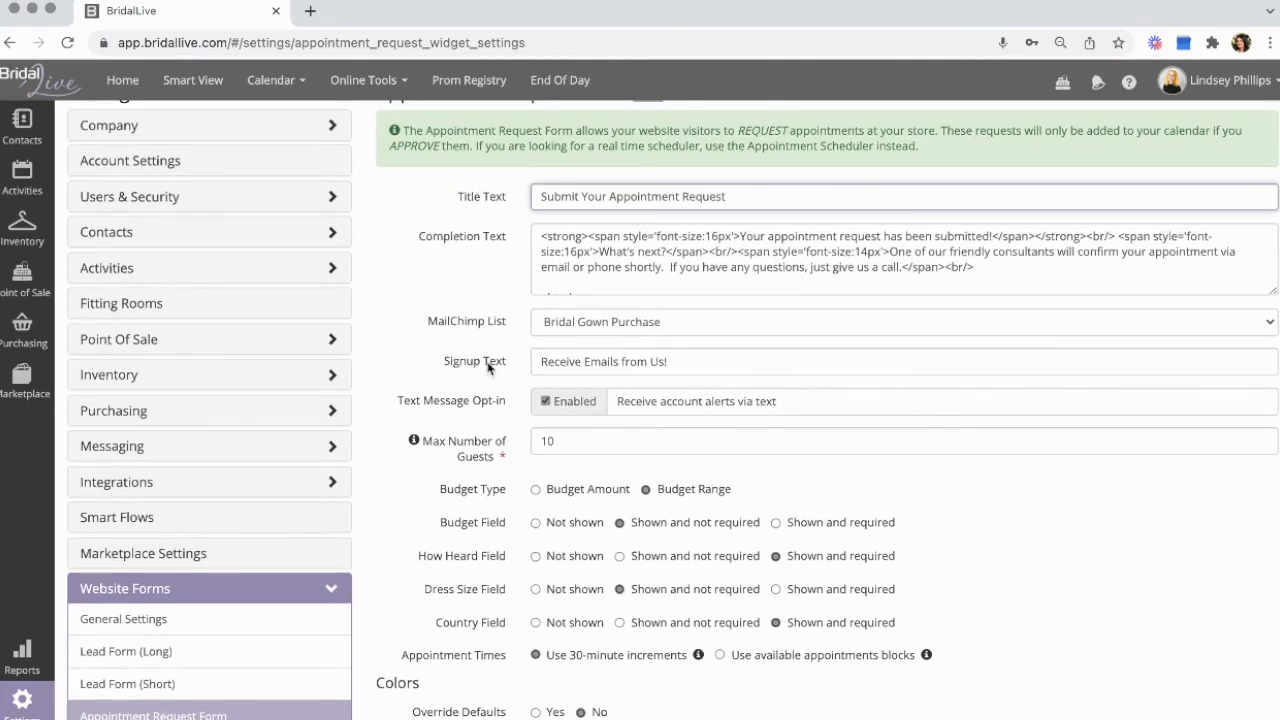
{"action": "scroll", "coordinate": [462, 495], "scroll_direction": "down", "scroll_amount": 4}
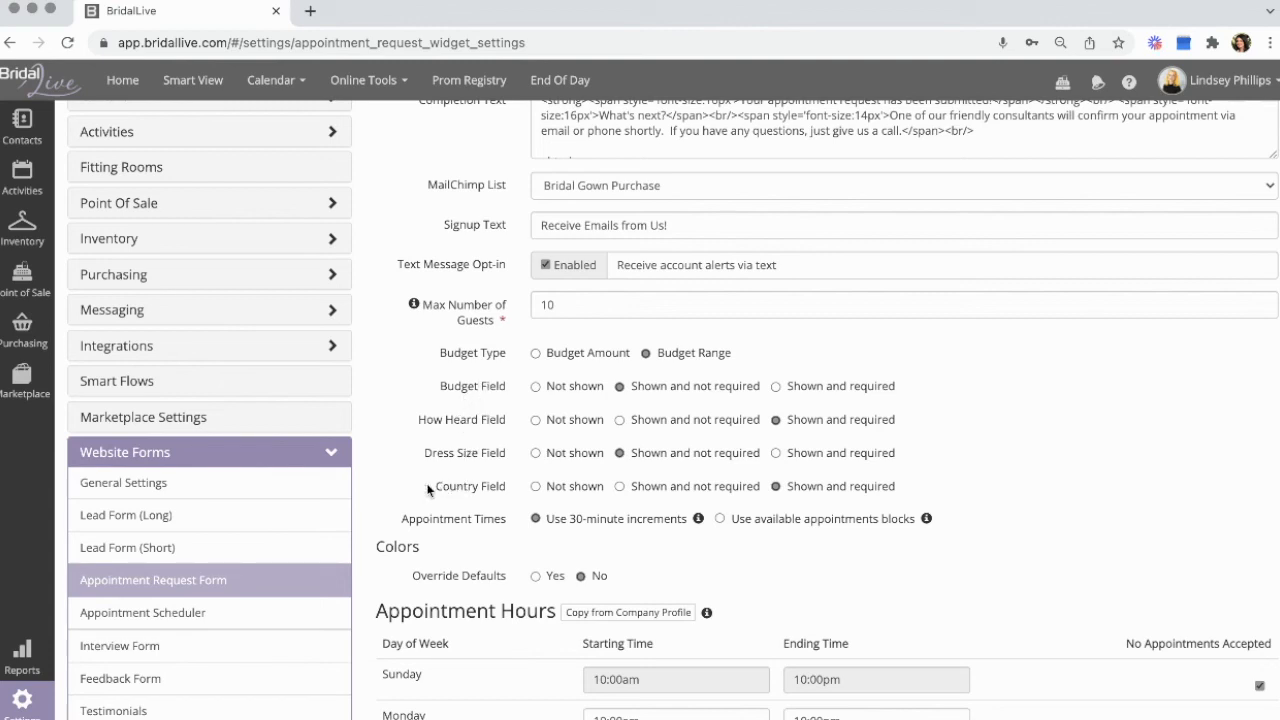
{"action": "scroll", "coordinate": [508, 493], "scroll_direction": "down", "scroll_amount": 1}
{"action": "scroll", "coordinate": [508, 495], "scroll_direction": "down", "scroll_amount": 6}
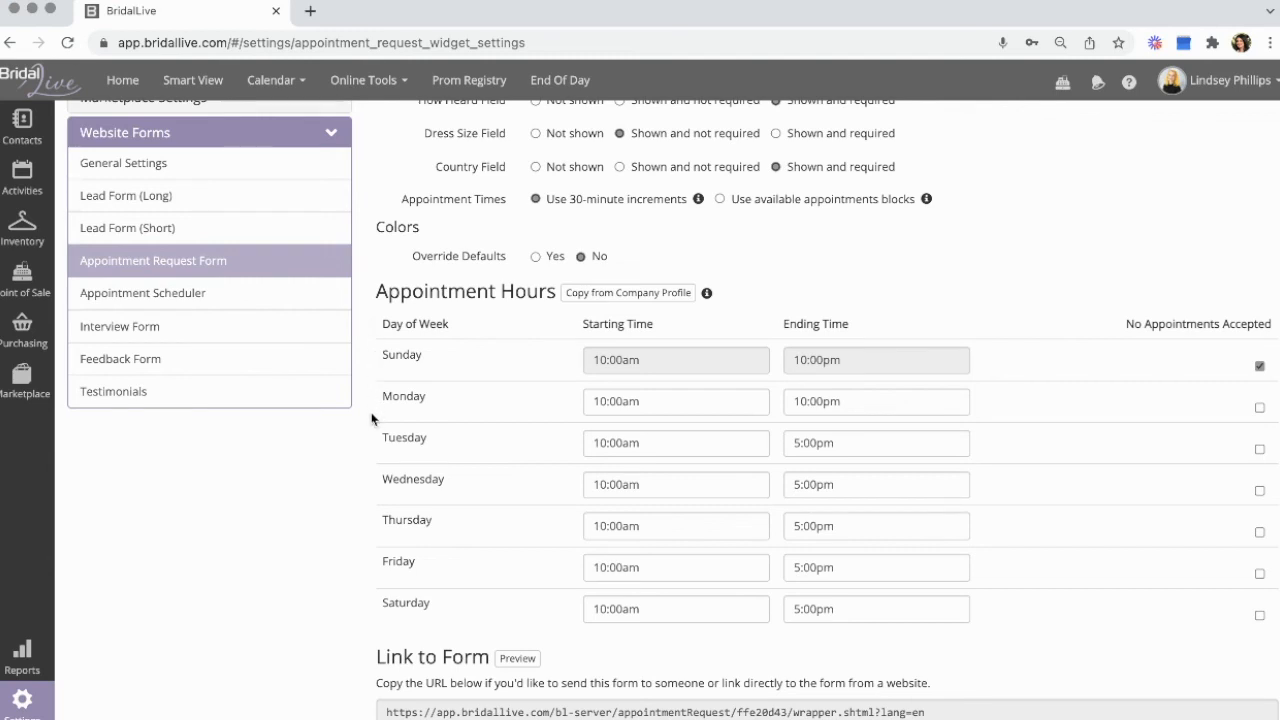
{"action": "scroll", "coordinate": [372, 419], "scroll_direction": "up", "scroll_amount": 1}
View the Appointment Request Form's link and select its embedded form code
{"action": "scroll", "coordinate": [372, 419], "scroll_direction": "down", "scroll_amount": 3}
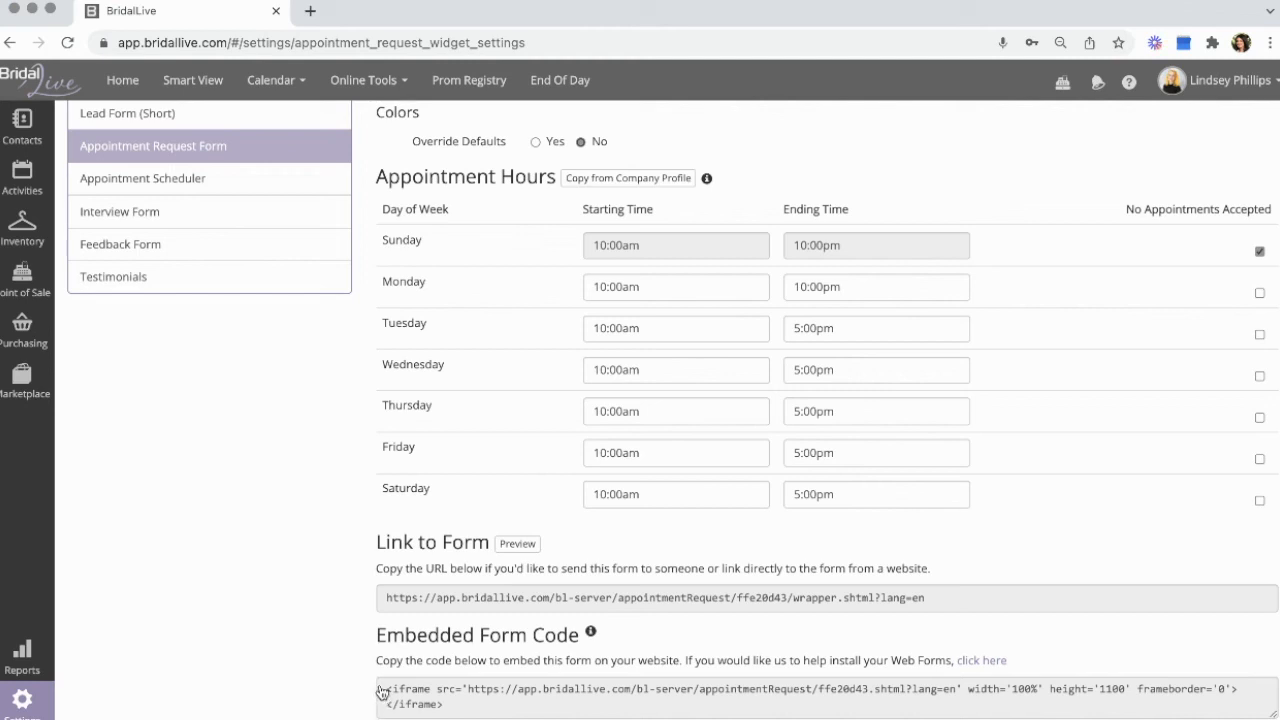
{"action": "left_click_drag", "start_coordinate": [386, 689], "coordinate": [446, 713]}
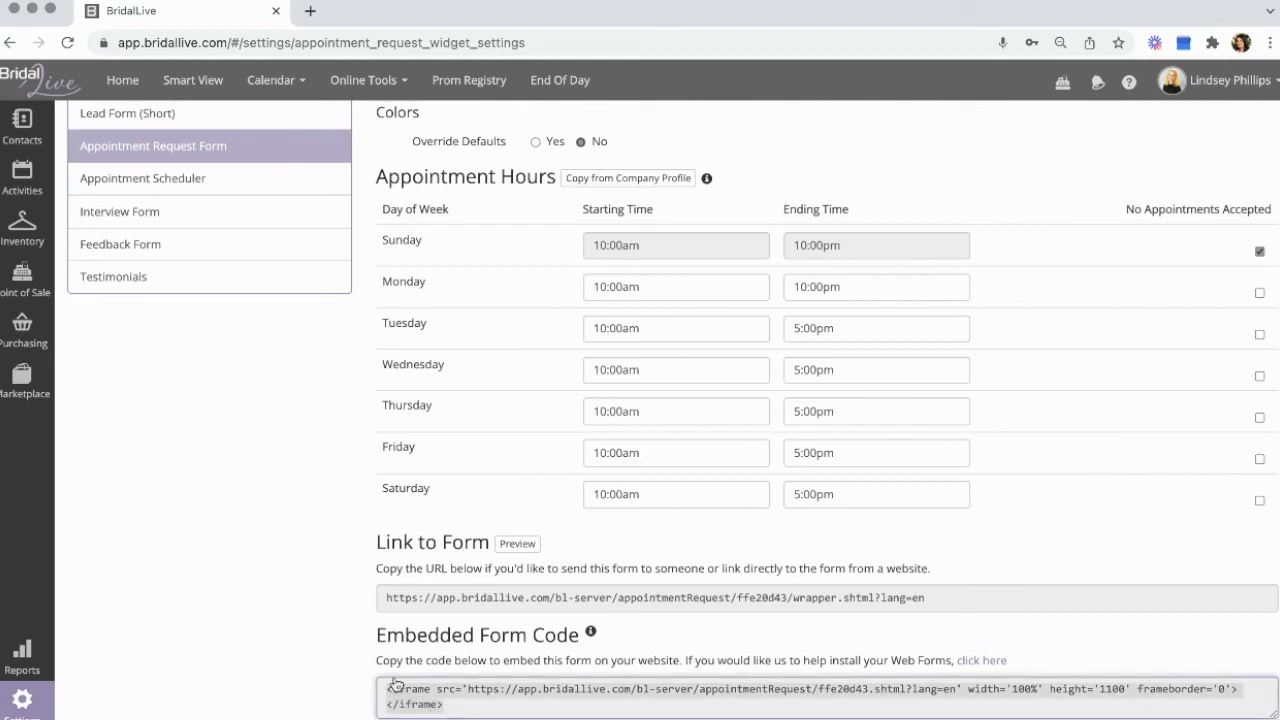
{"action": "scroll", "coordinate": [366, 665], "scroll_direction": "up", "scroll_amount": 1}
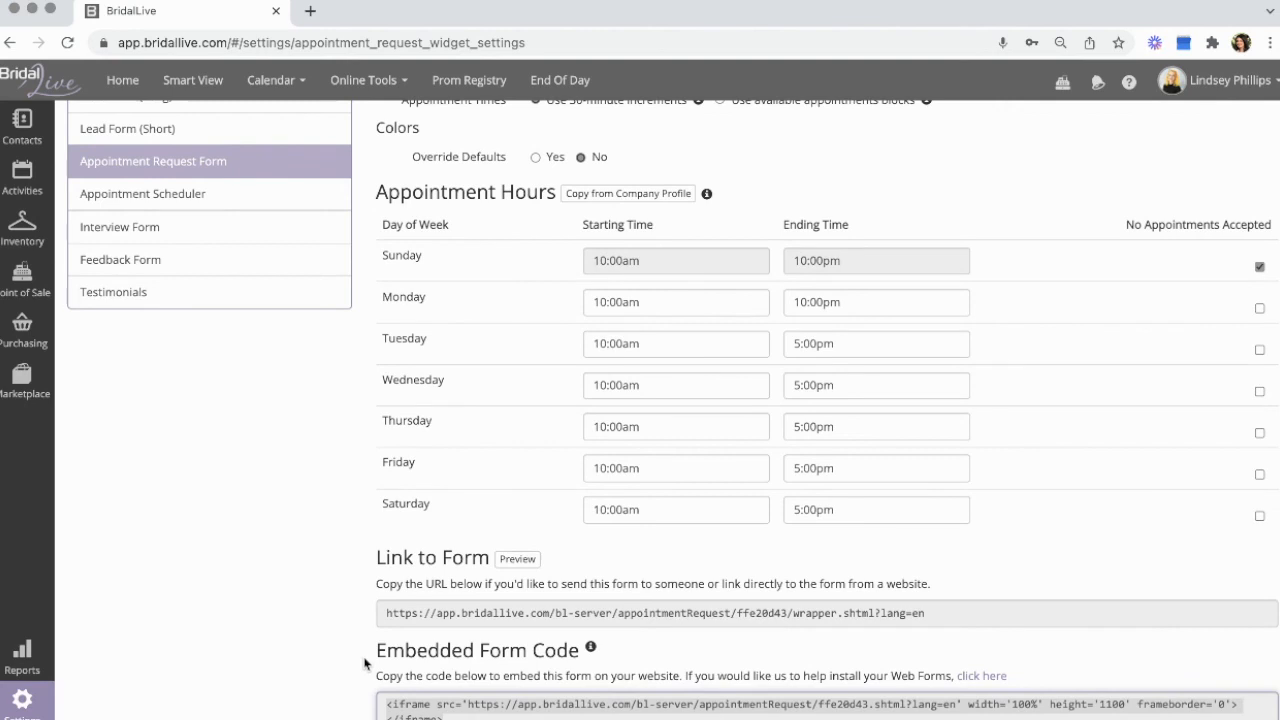
{"action": "scroll", "coordinate": [366, 663], "scroll_direction": "down", "scroll_amount": 1}
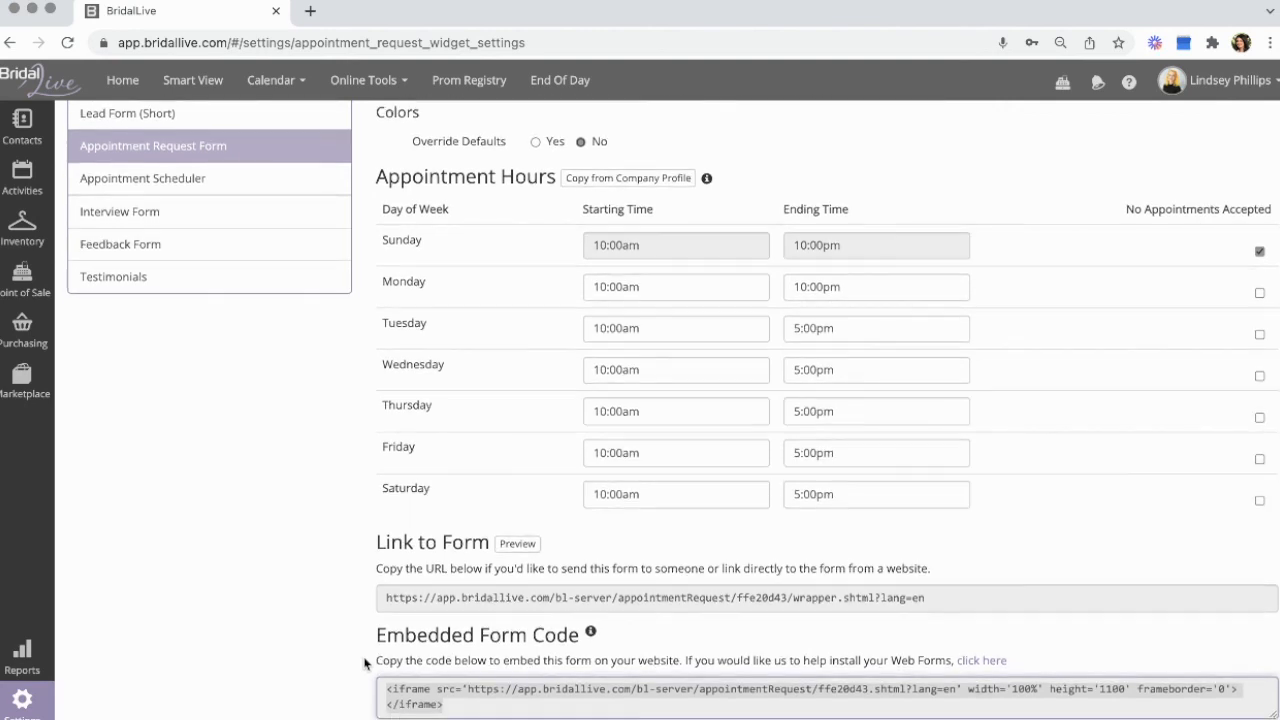
Open the Interview Form settings and review the texts from the introduction page through the completion page
{"action": "scroll", "coordinate": [364, 663], "scroll_direction": "up", "scroll_amount": 5}
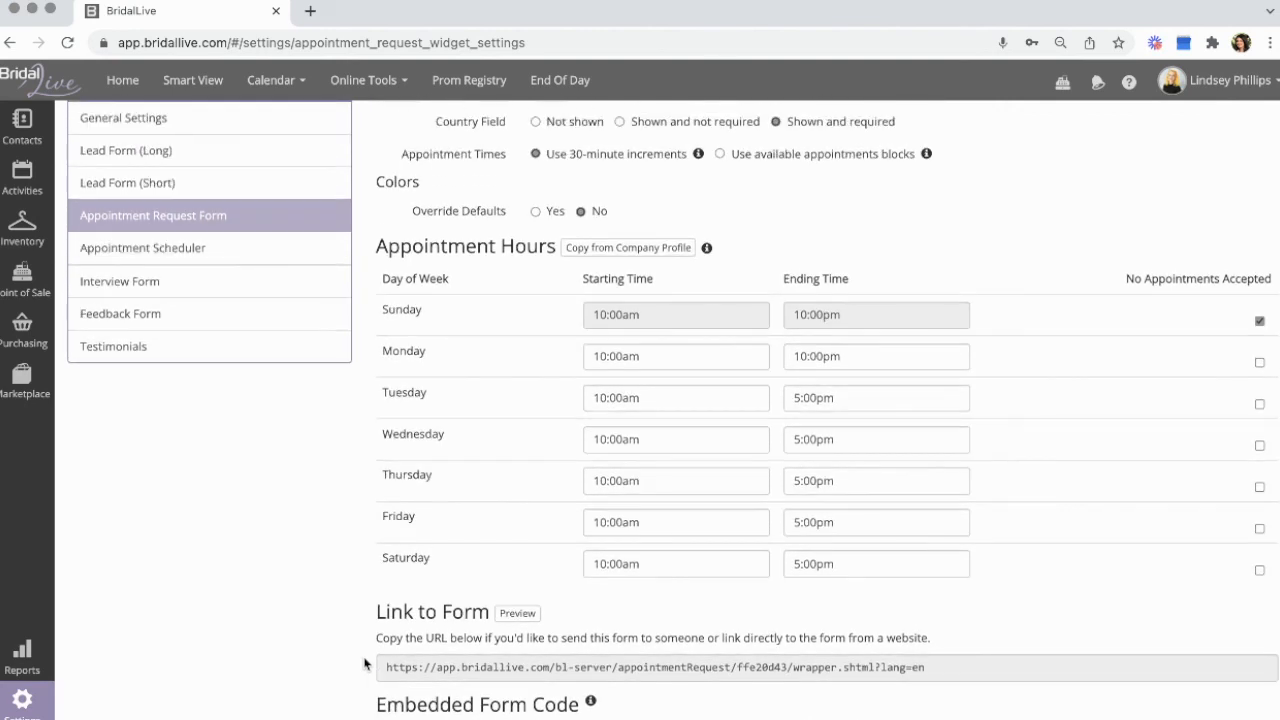
{"action": "left_click", "coordinate": [209, 290]}
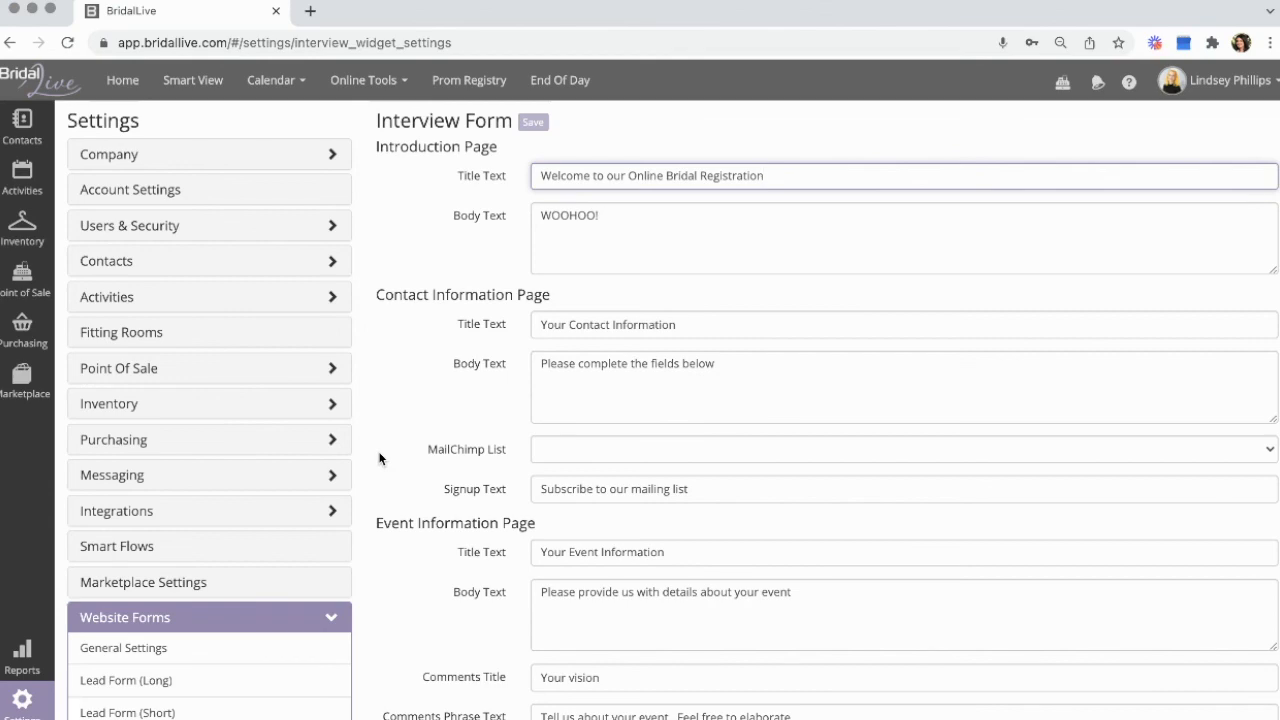
{"action": "scroll", "coordinate": [379, 458], "scroll_direction": "down", "scroll_amount": 5}
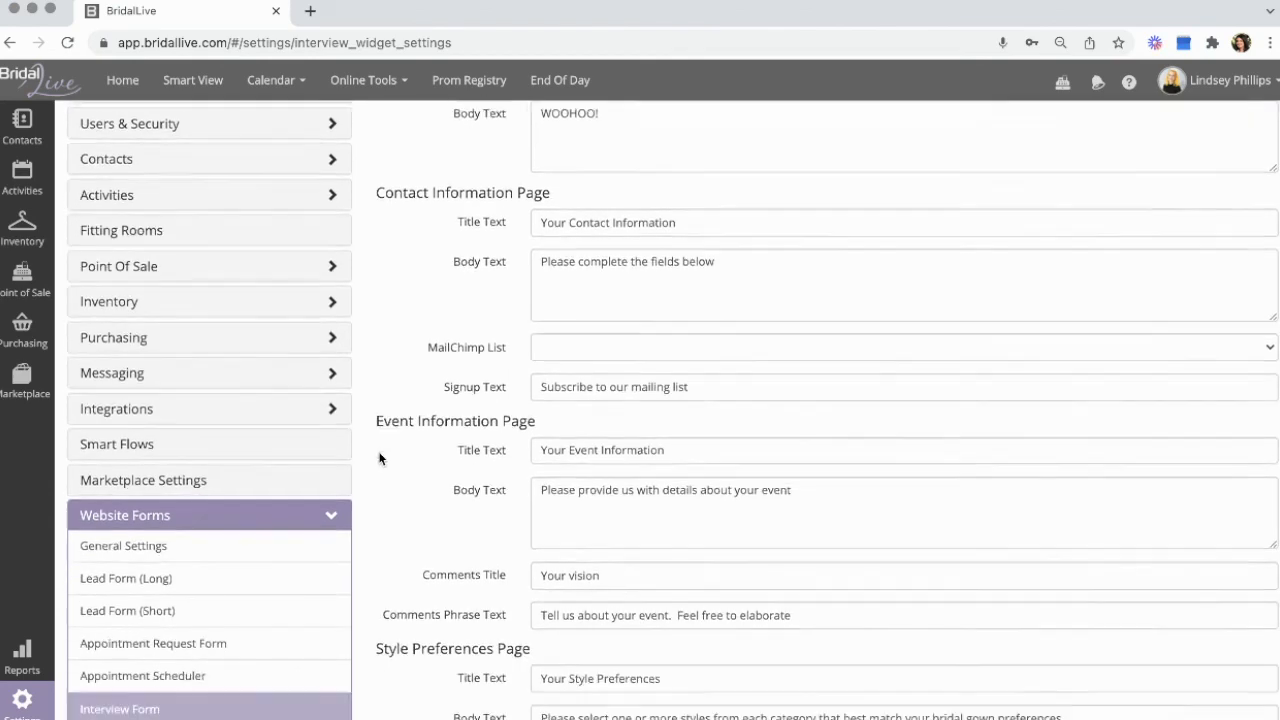
{"action": "scroll", "coordinate": [379, 458], "scroll_direction": "down", "scroll_amount": 3}
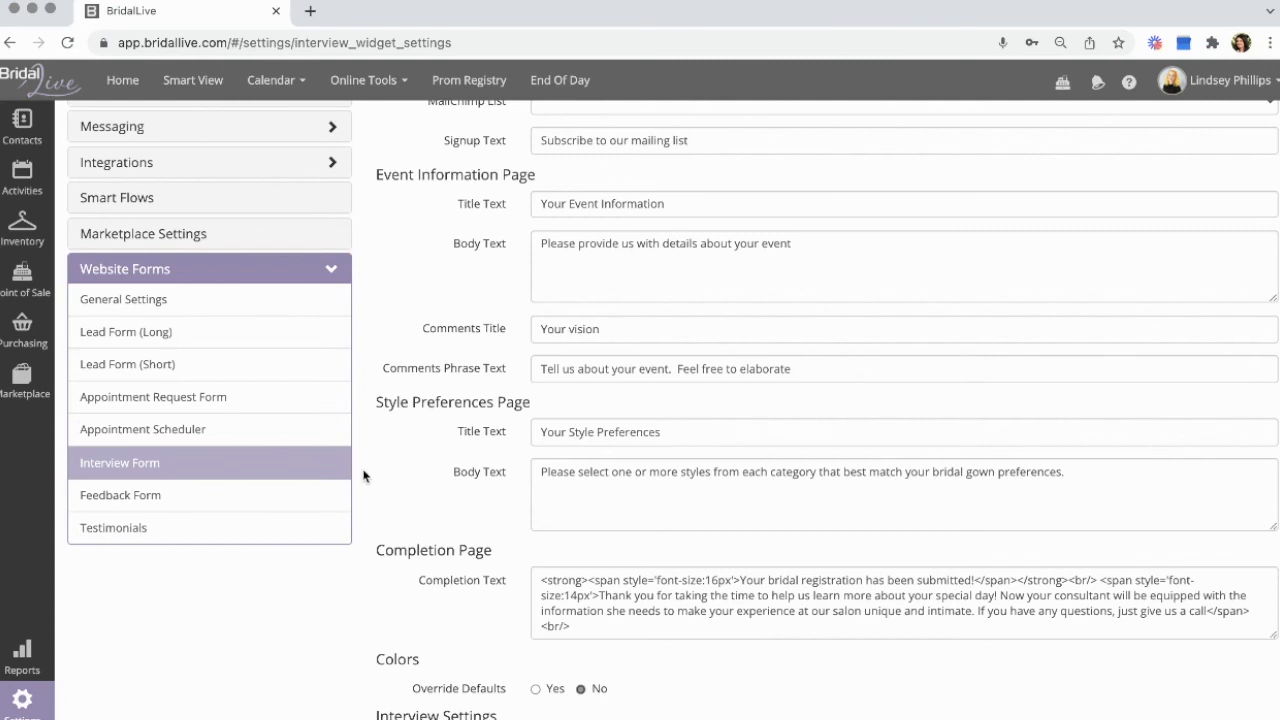
View the Feedback Form settings with its link and embed code, followed by the Testimonials widget settings
{"action": "left_click", "coordinate": [198, 495]}
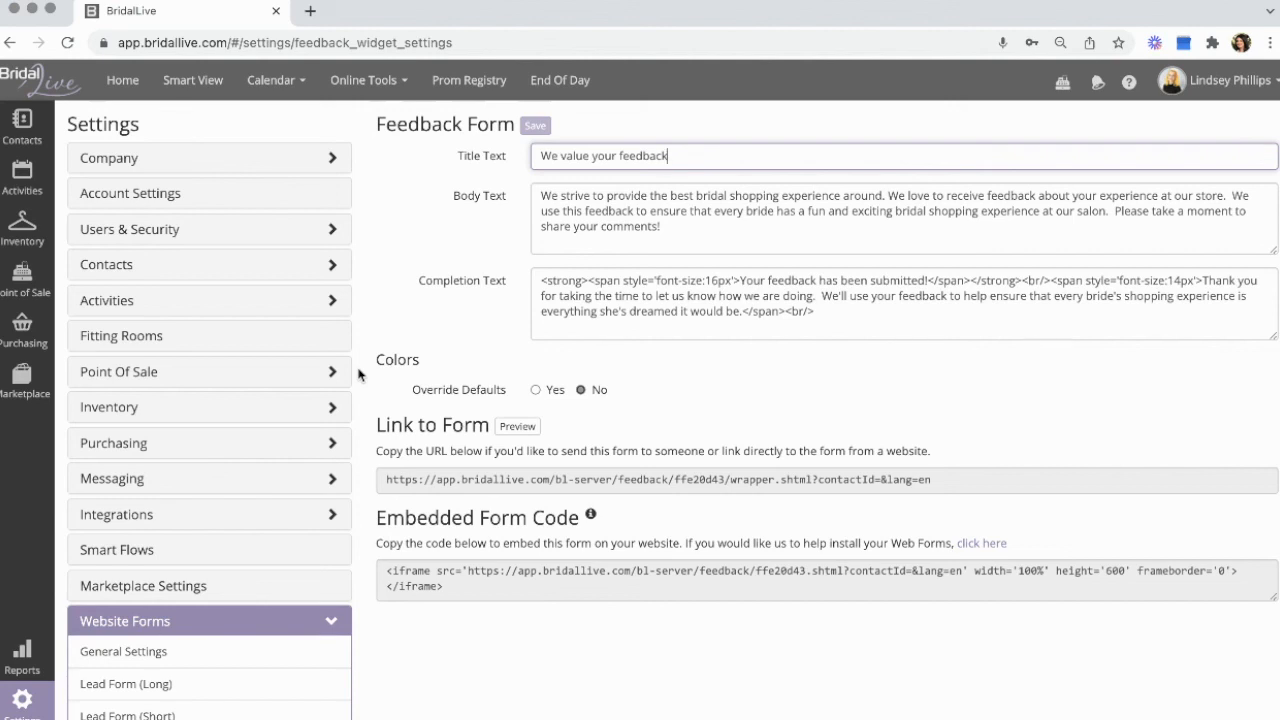
{"action": "scroll", "coordinate": [358, 374], "scroll_direction": "down", "scroll_amount": 3}
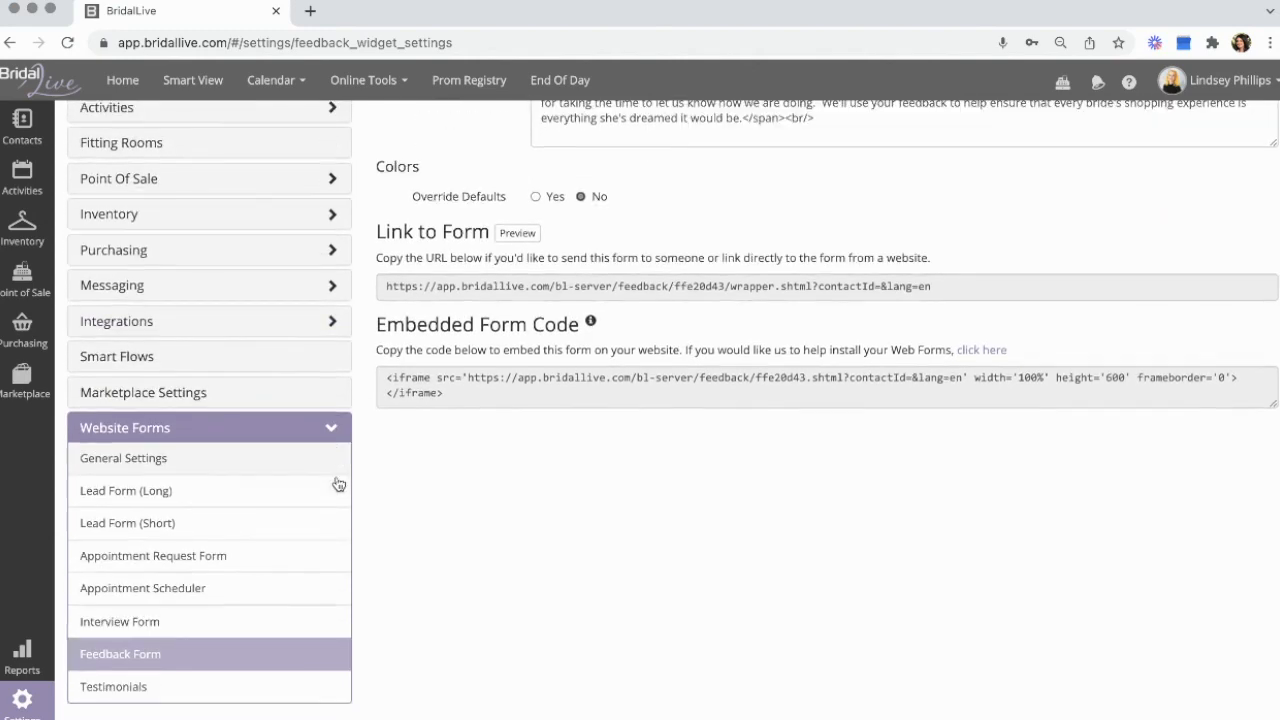
{"action": "left_click", "coordinate": [265, 692]}
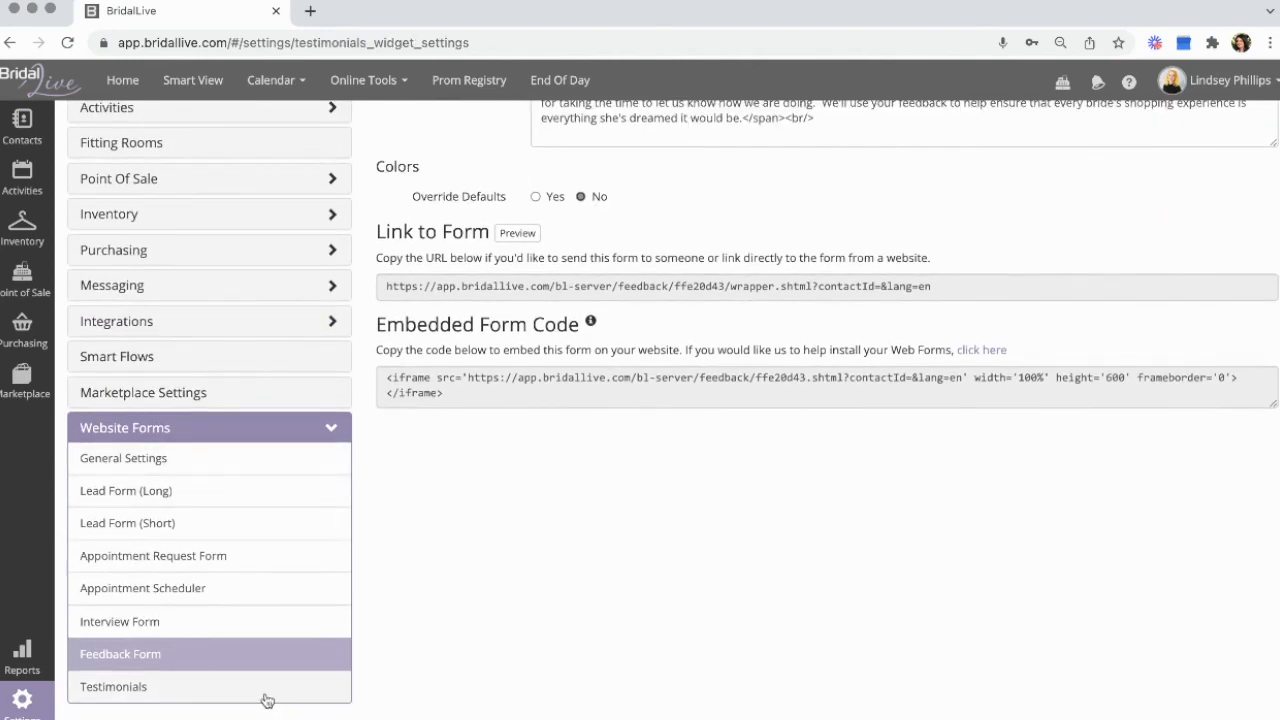
{"action": "scroll", "coordinate": [372, 644], "scroll_direction": "up", "scroll_amount": 3}
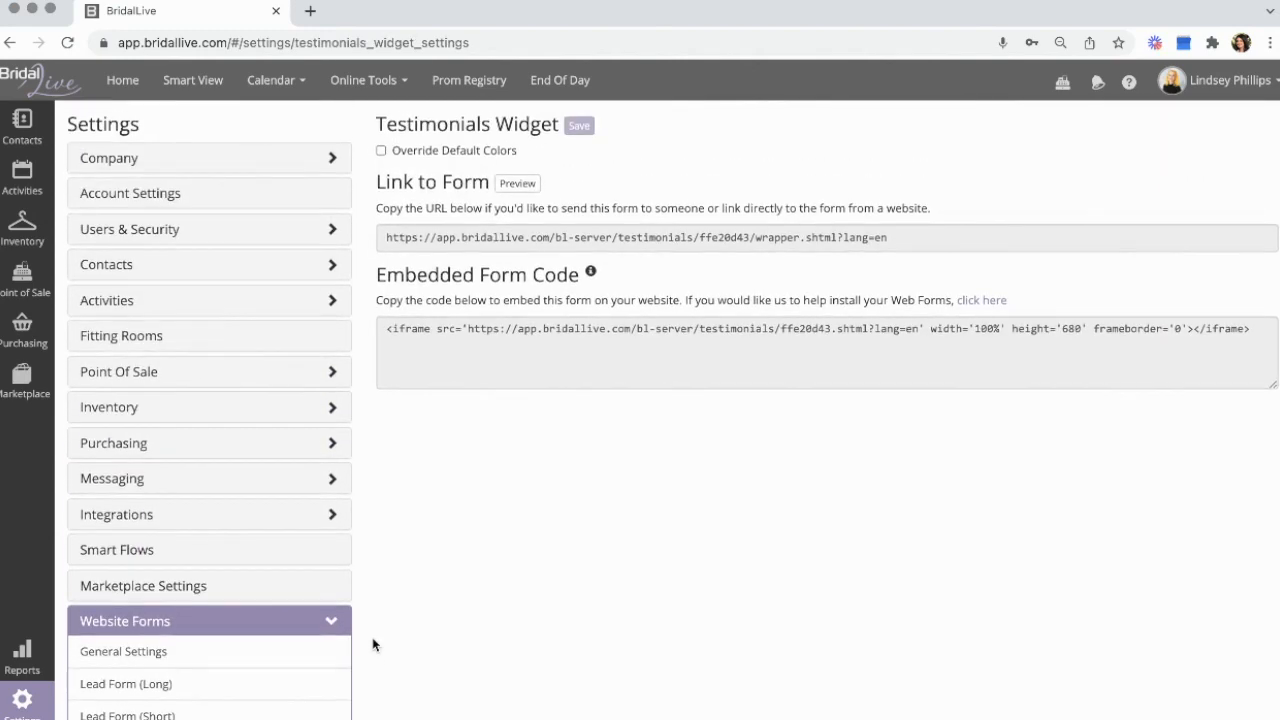